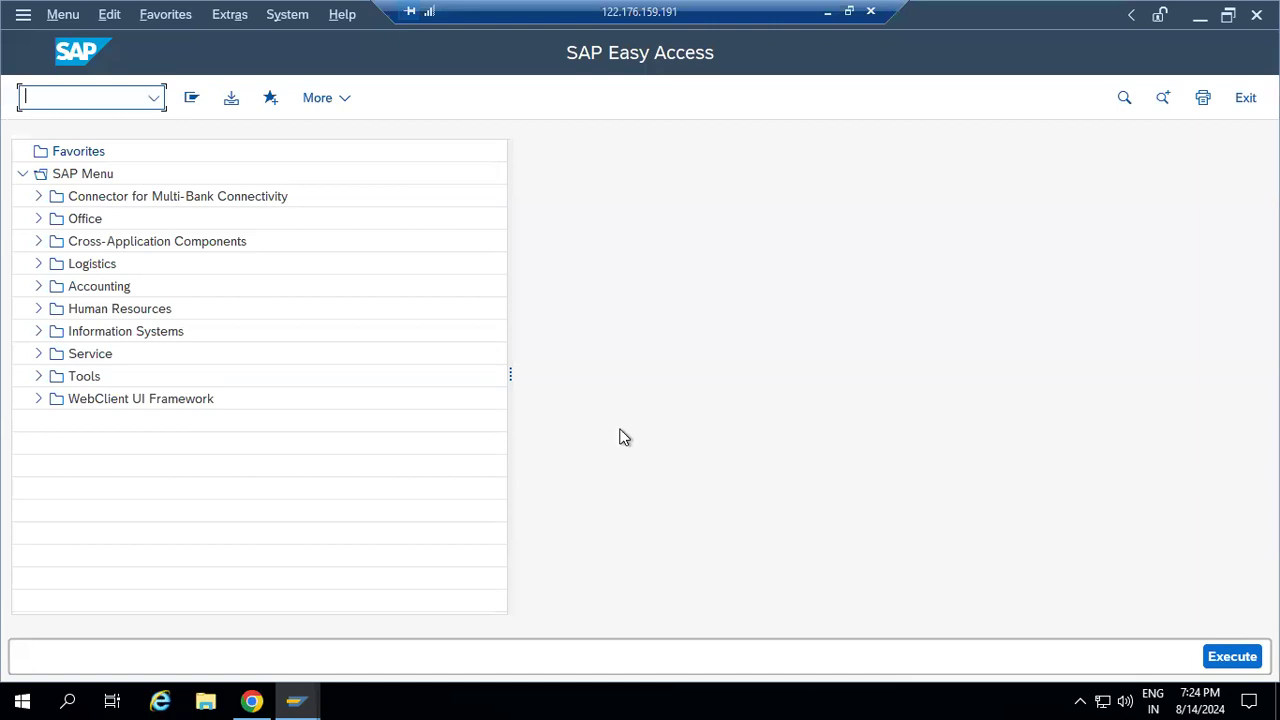
Run transaction scal and open the public holidays for changing.
type("scs")
key("BackSpace")
type("al")
key("Return")
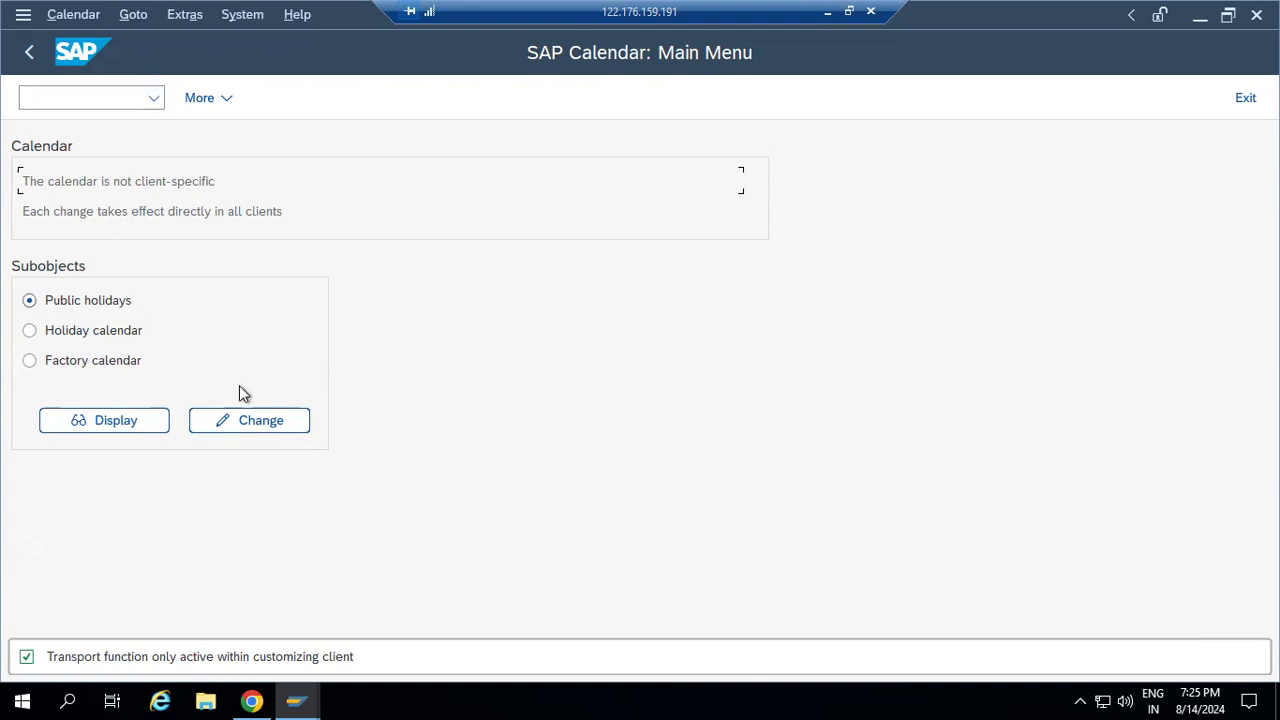
left_click(262, 421)
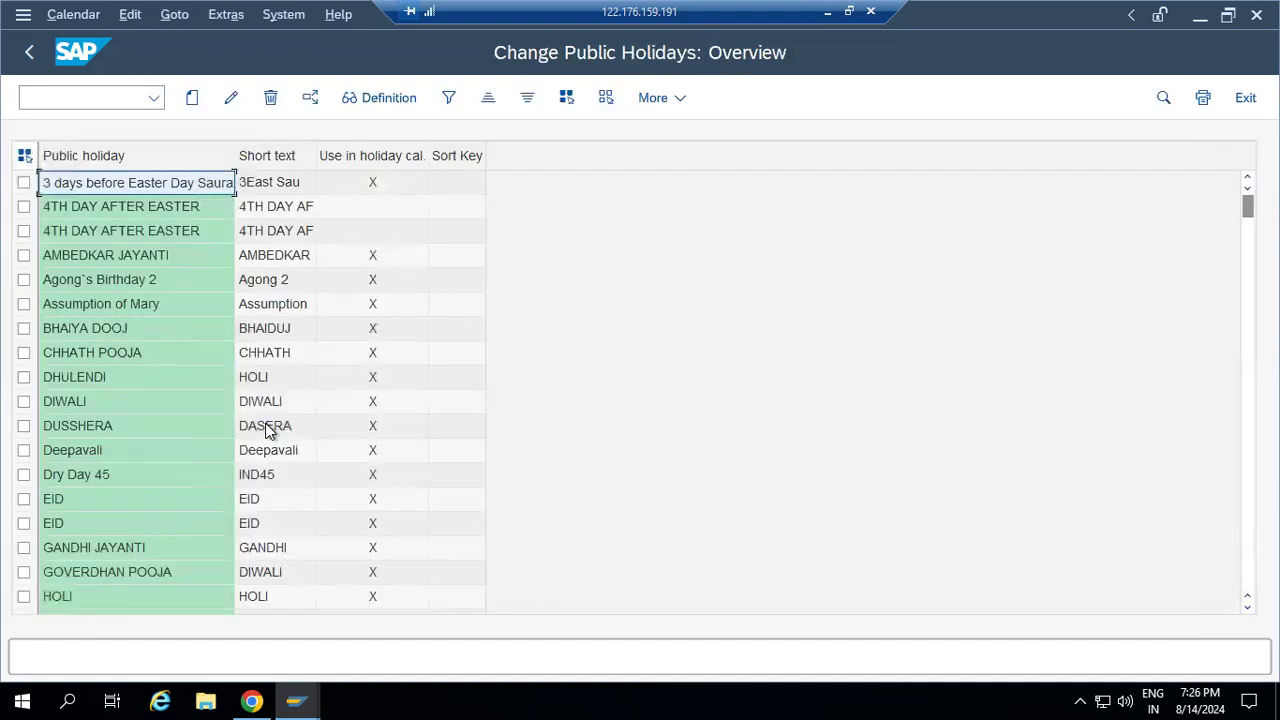
left_click(369, 183)
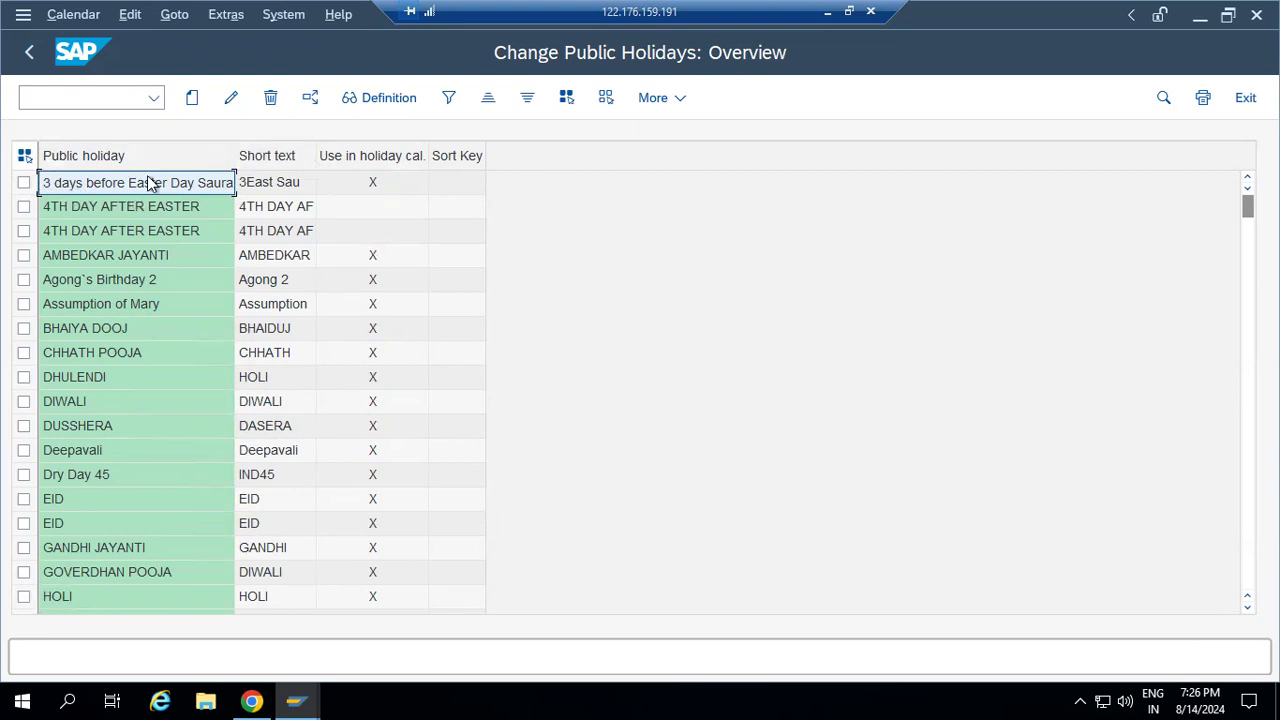
left_click(376, 181)
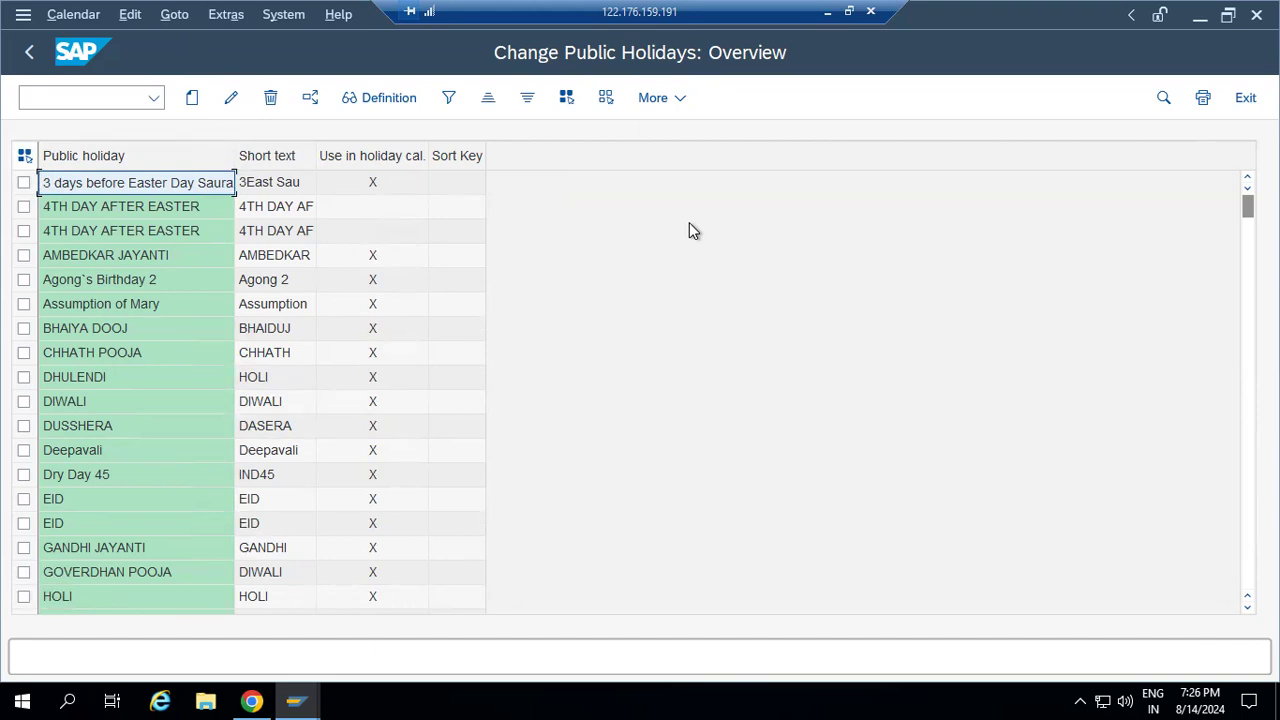
left_click(29, 52)
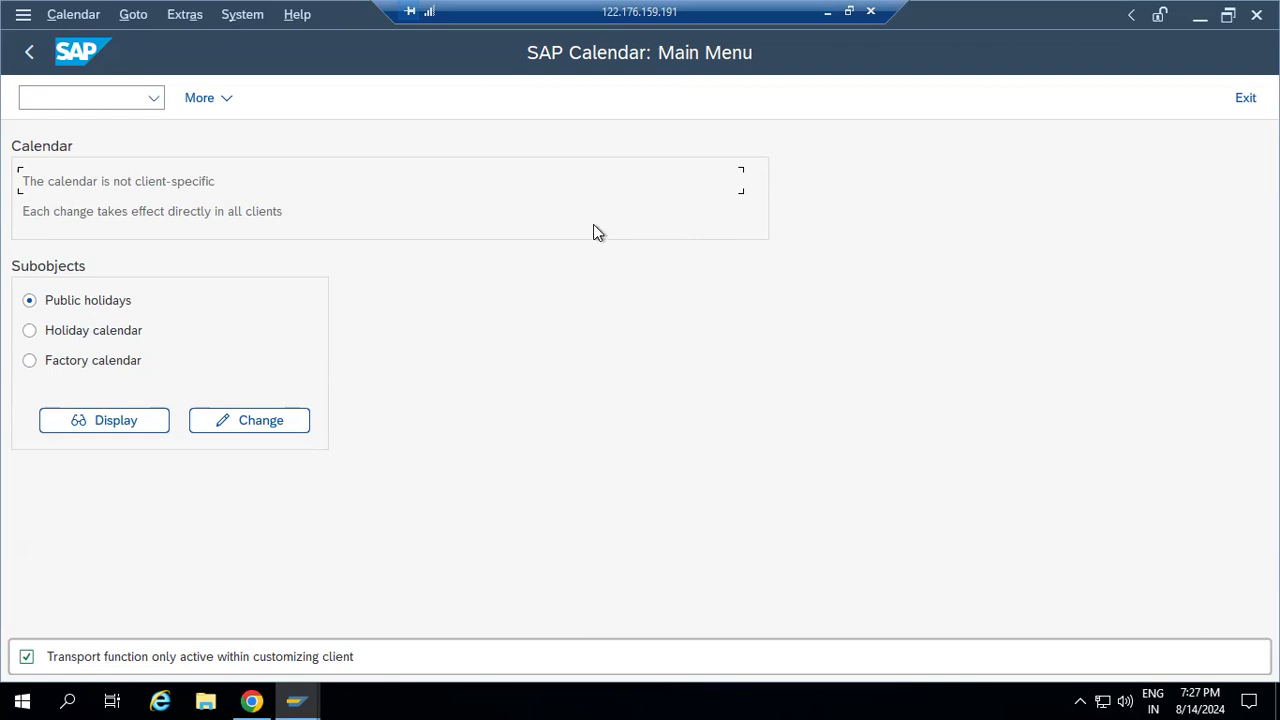
left_click(266, 424)
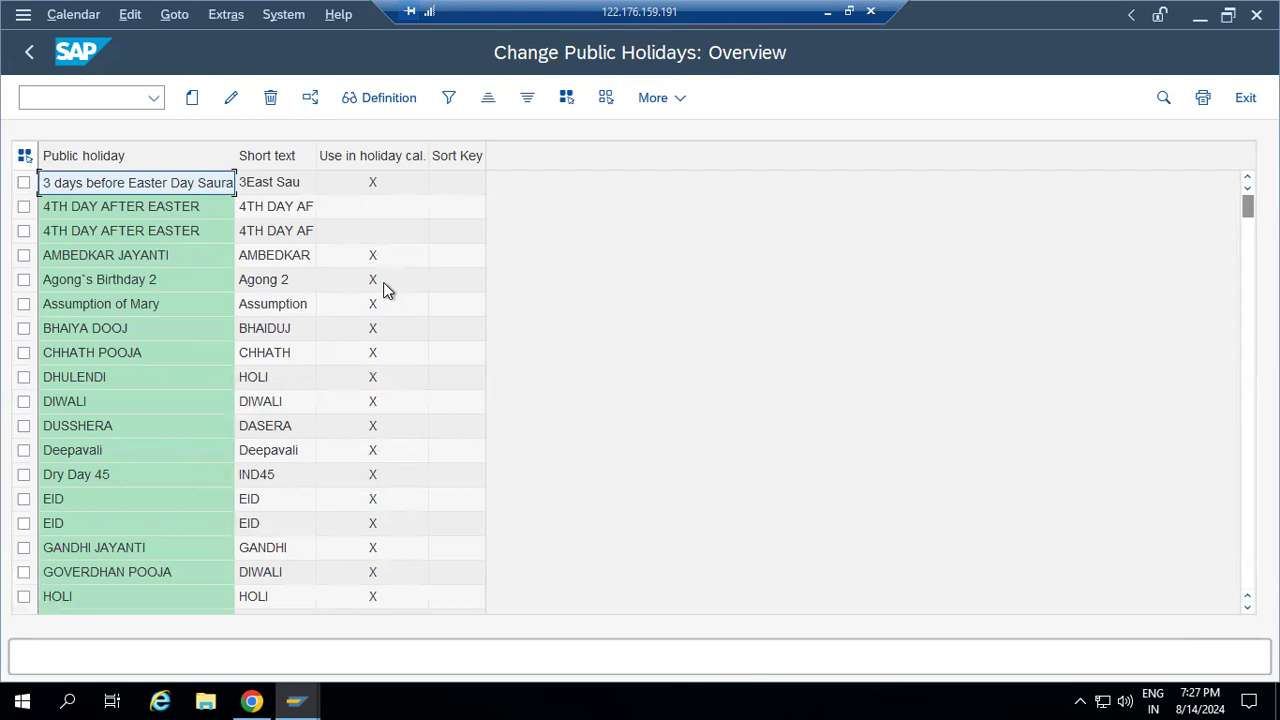
Create a new public holiday with a fixed date and set it to day 01 of month 01.
left_click(194, 99)
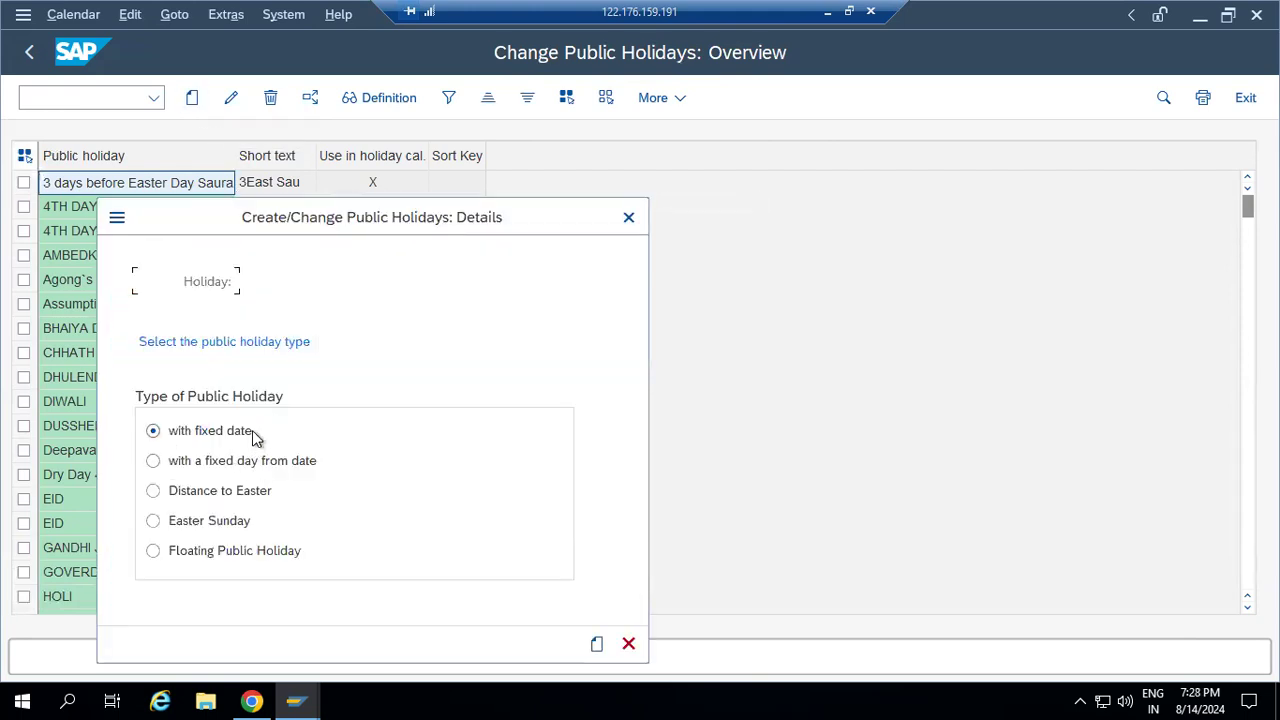
left_click(597, 644)
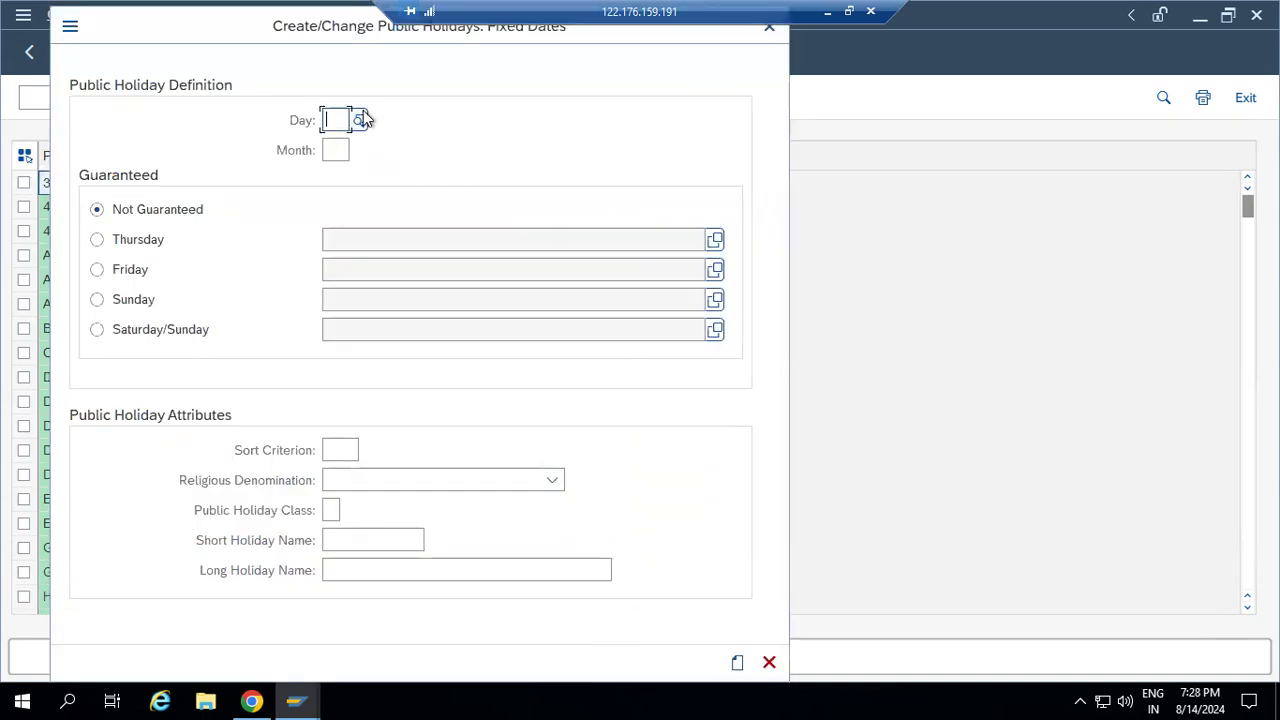
type("01")
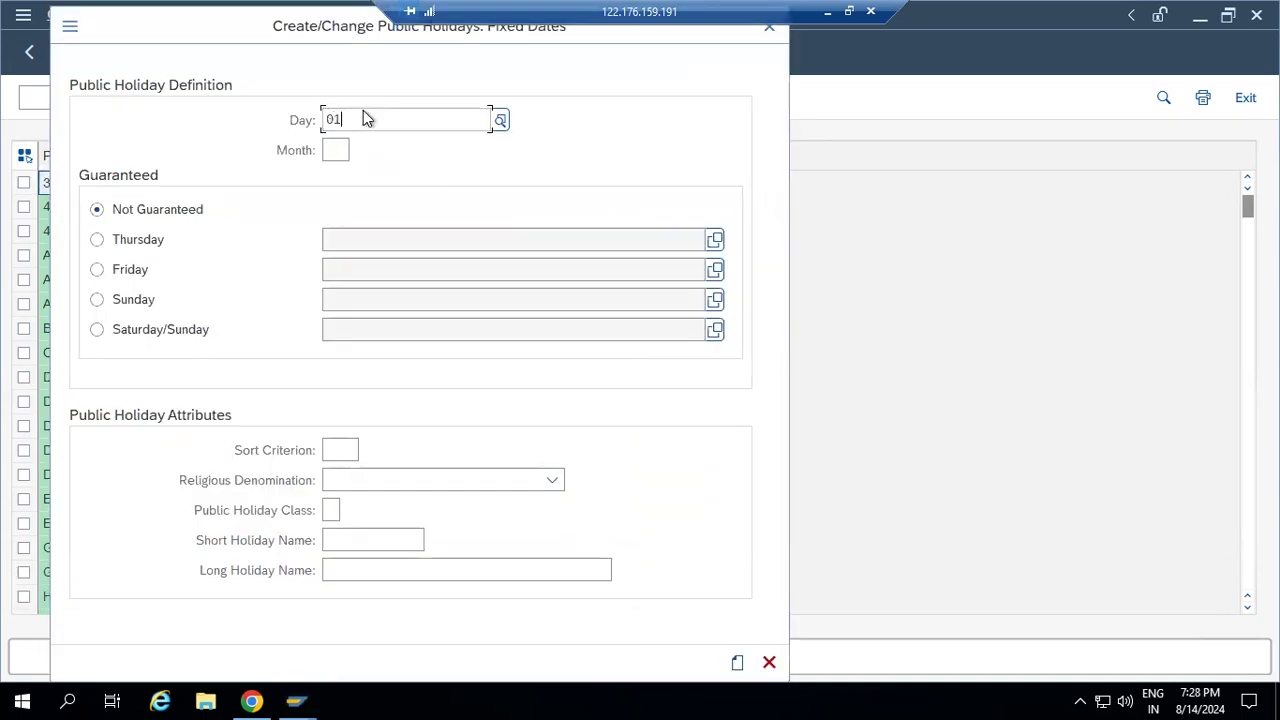
left_click(346, 233)
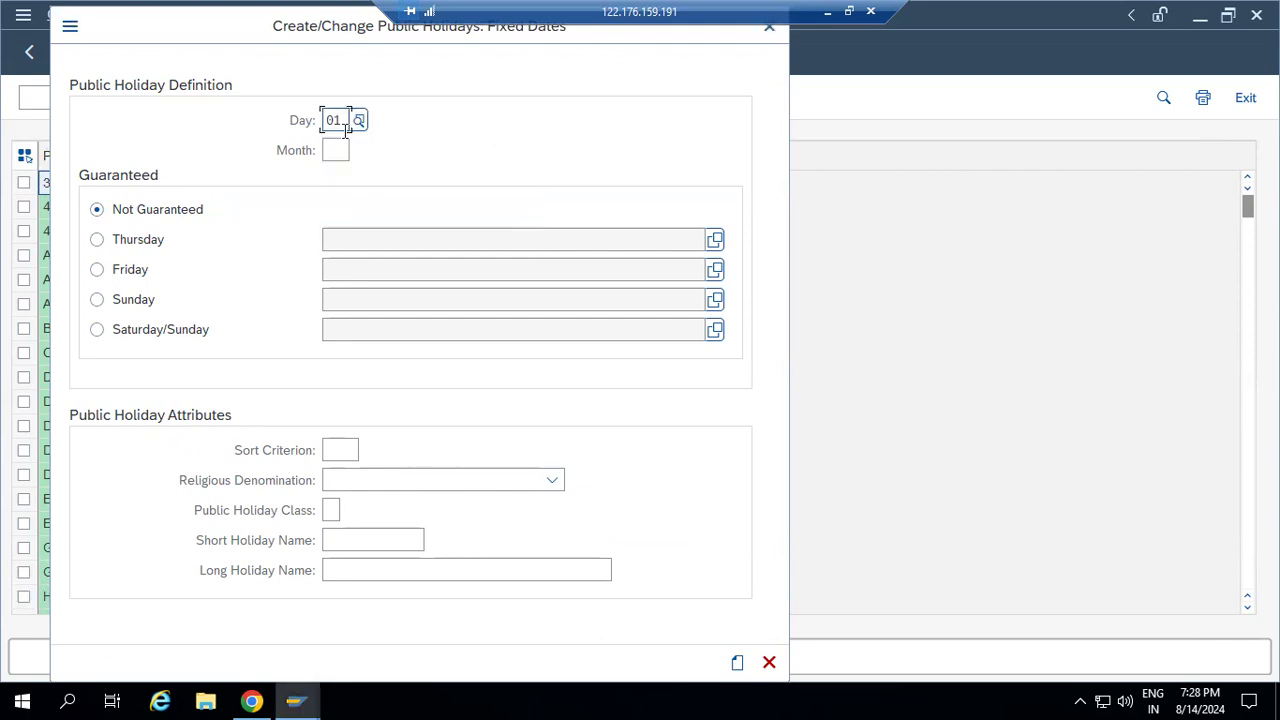
left_click(335, 151)
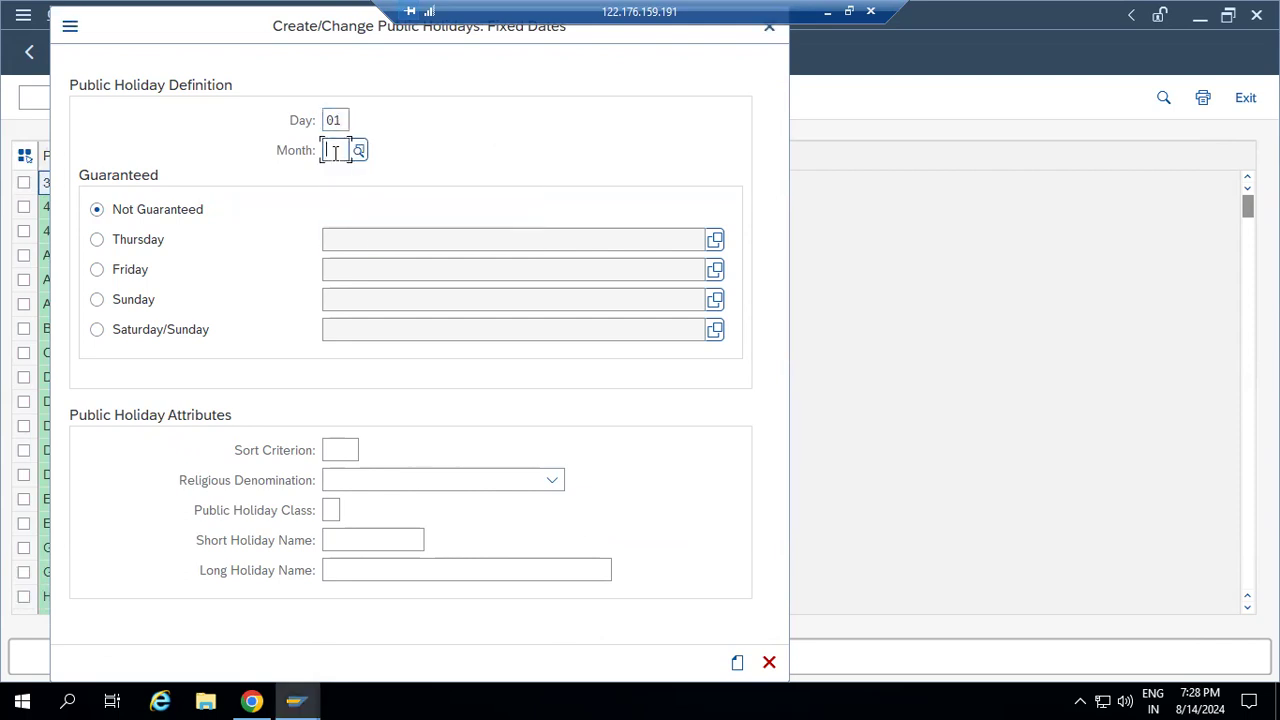
type("01")
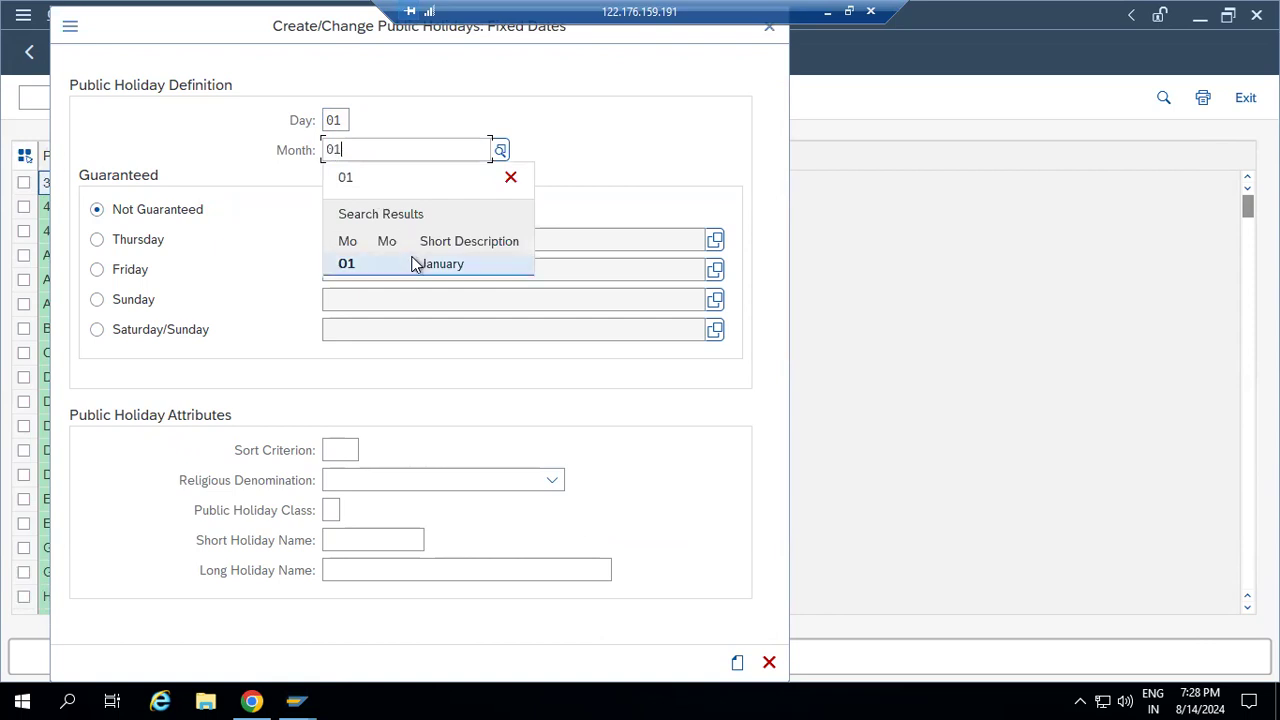
left_click(416, 263)
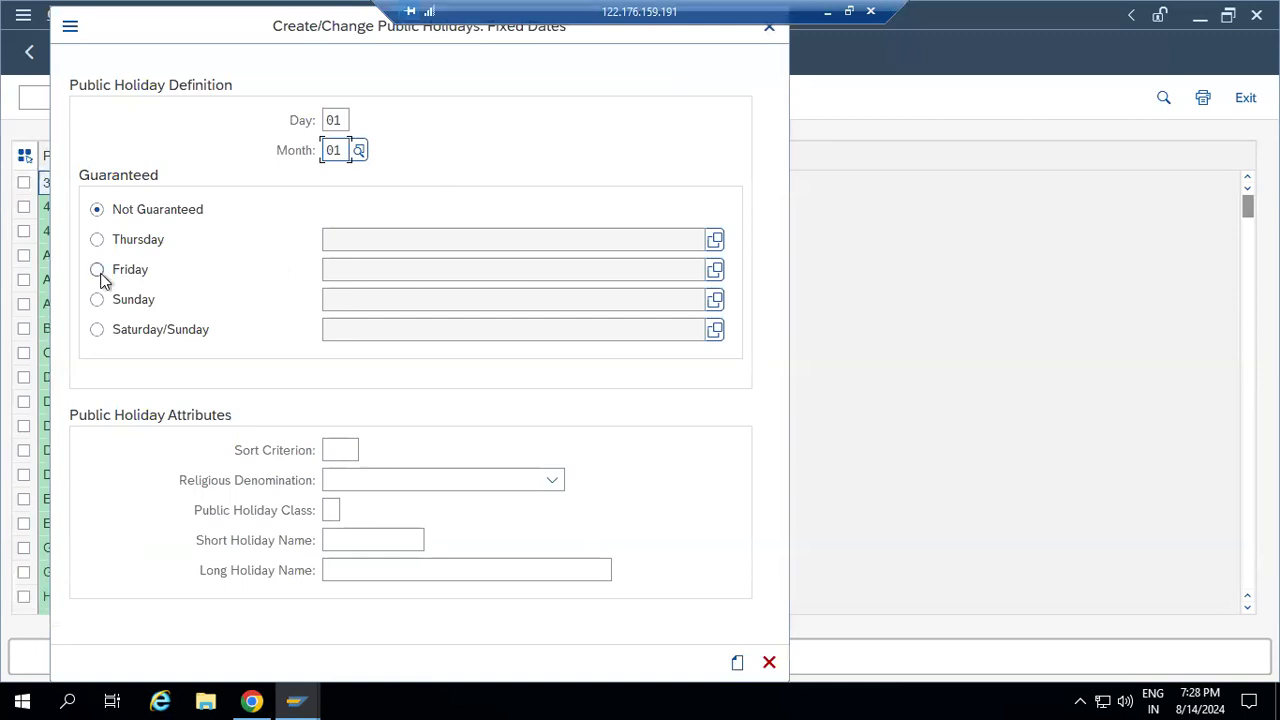
Examine the guarantee rules offered for a holiday falling on Thursday and on Friday.
left_click(97, 242)
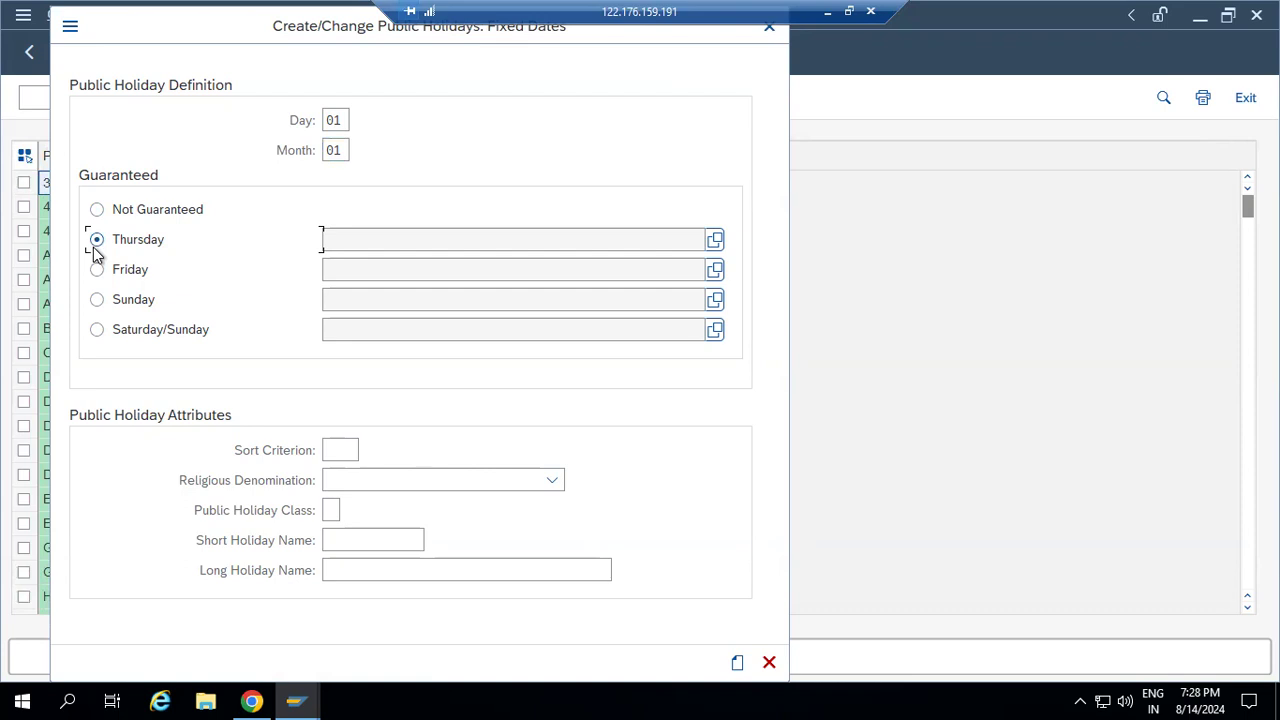
left_click(714, 244)
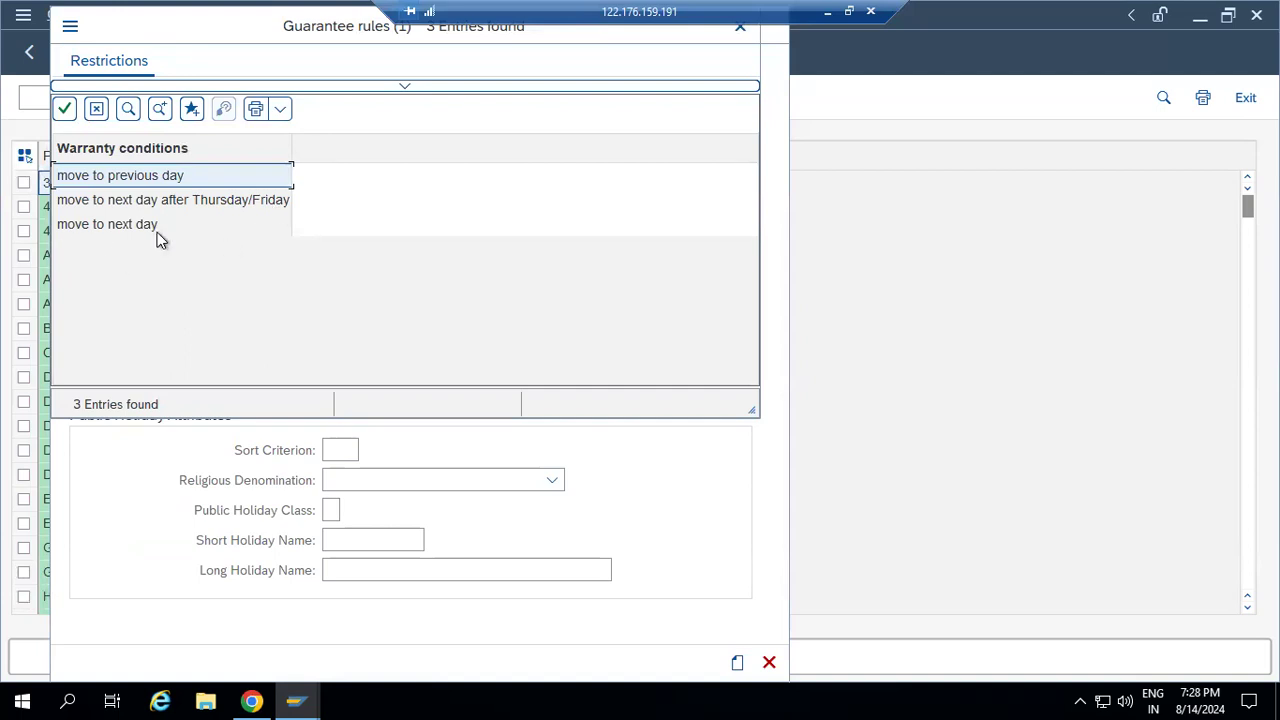
left_click_drag(354, 23, 663, 114)
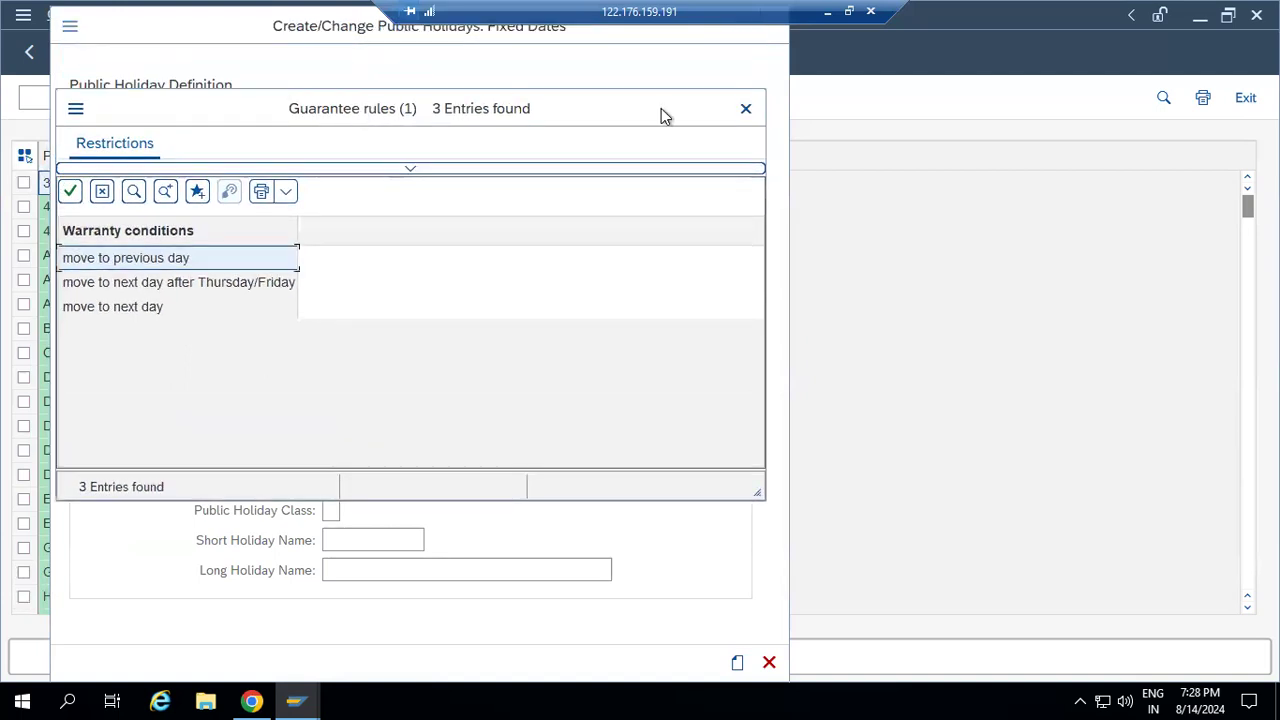
left_click(745, 109)
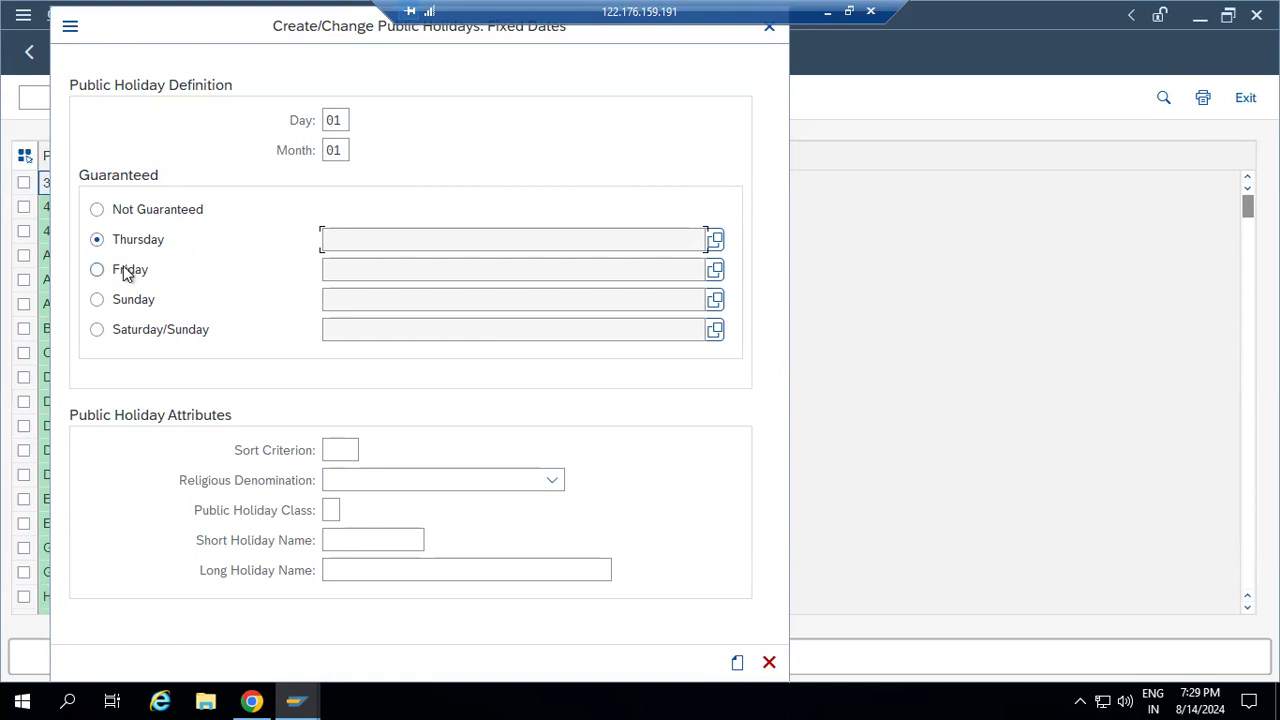
left_click(536, 268)
left_click(715, 271)
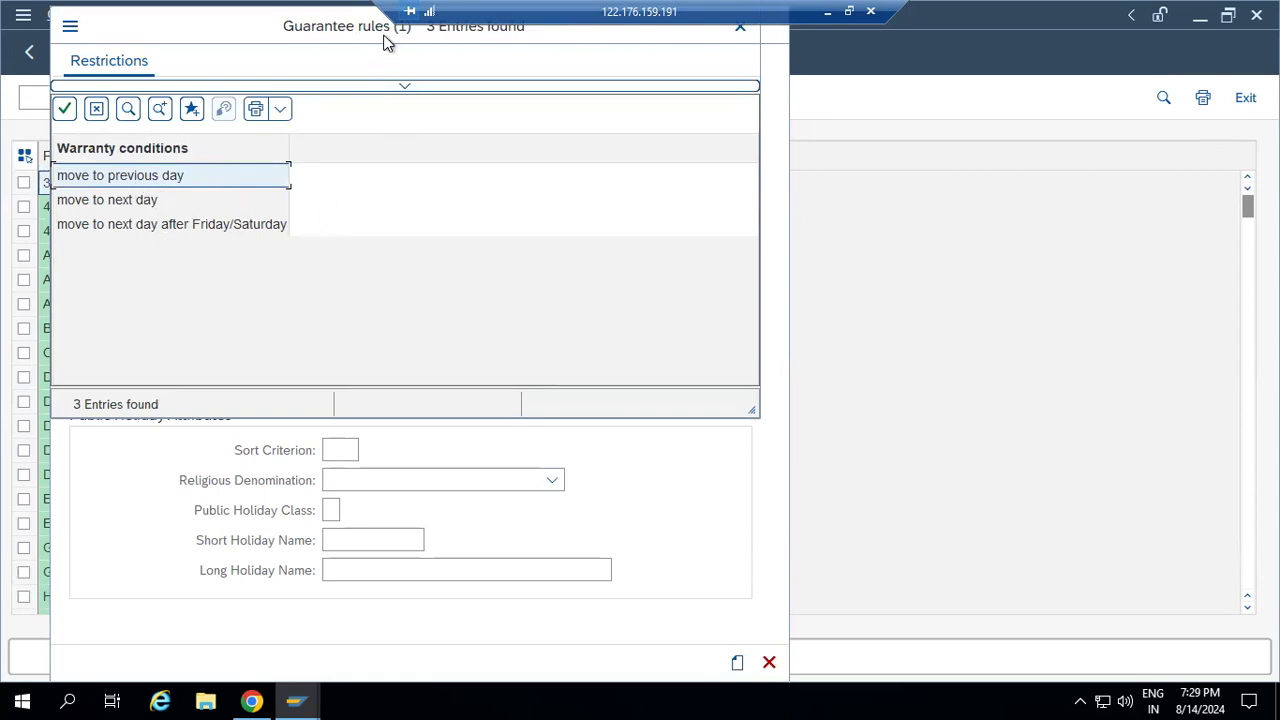
left_click_drag(384, 37, 395, 99)
left_click(753, 90)
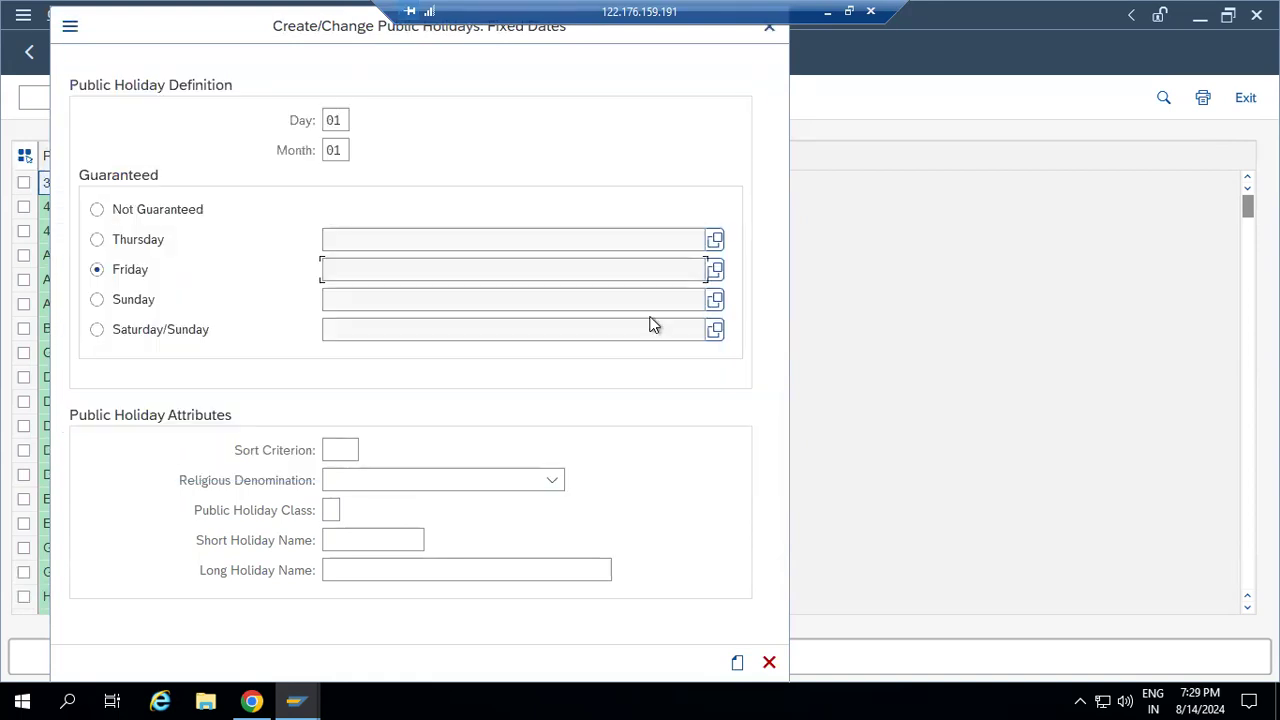
Examine the guarantee rules offered for Sunday and Saturday/Sunday, and return the holiday to Not Guaranteed.
left_click(98, 302)
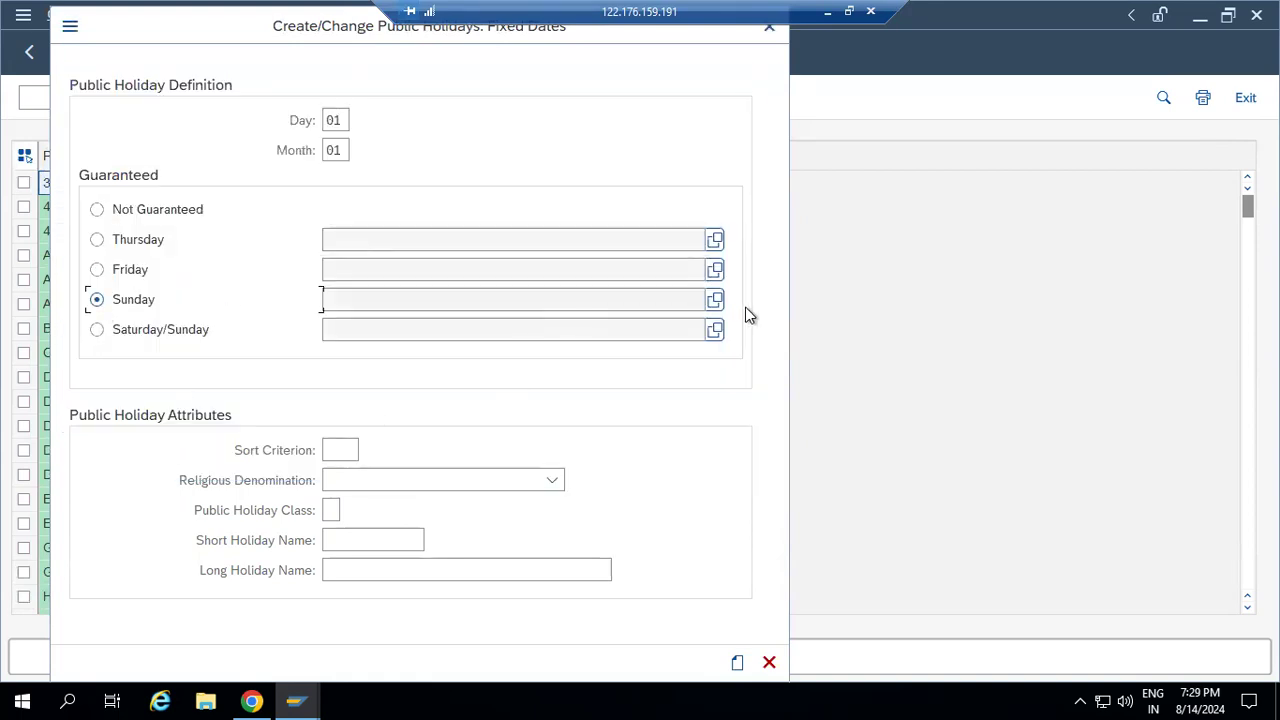
left_click(714, 302)
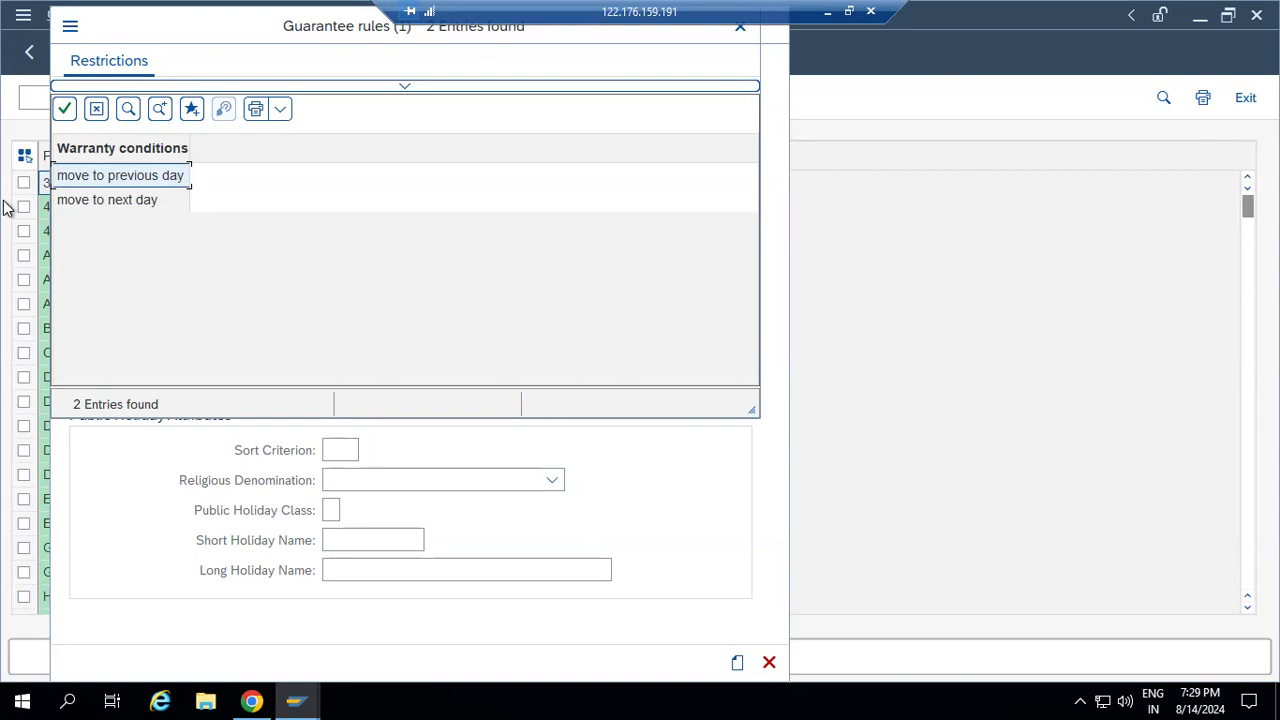
left_click_drag(271, 23, 285, 128)
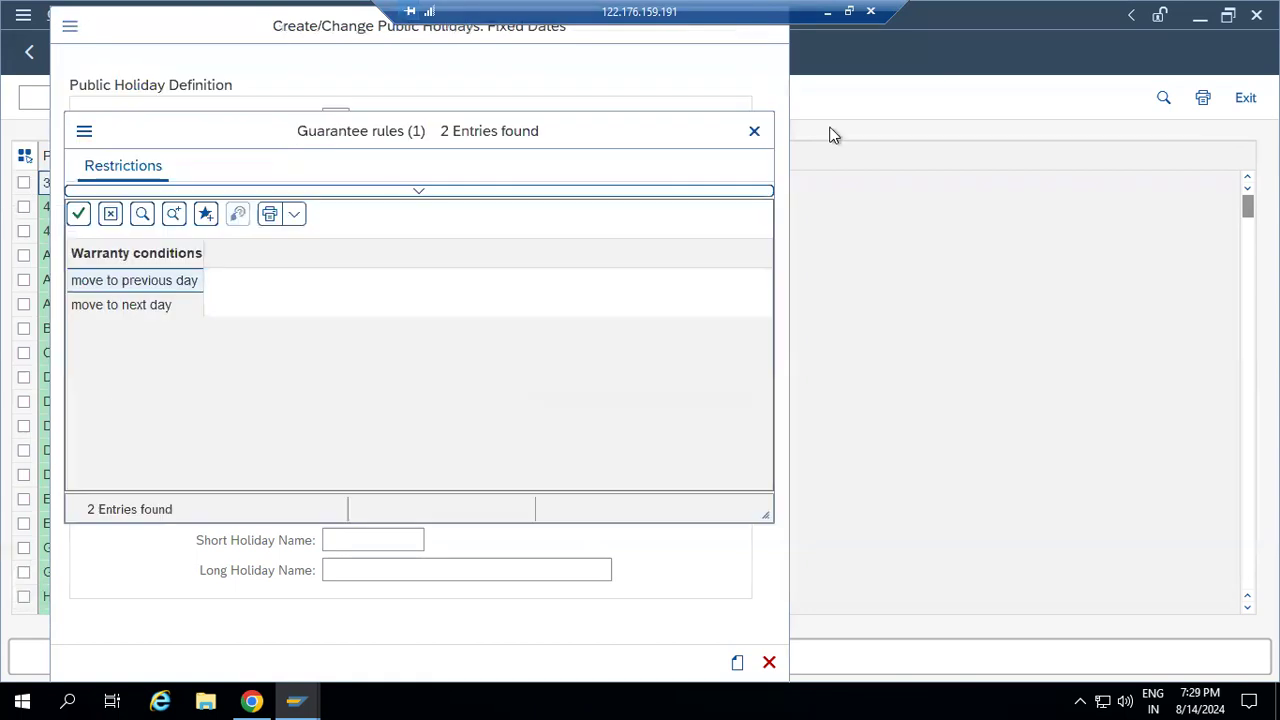
left_click(754, 131)
left_click(98, 331)
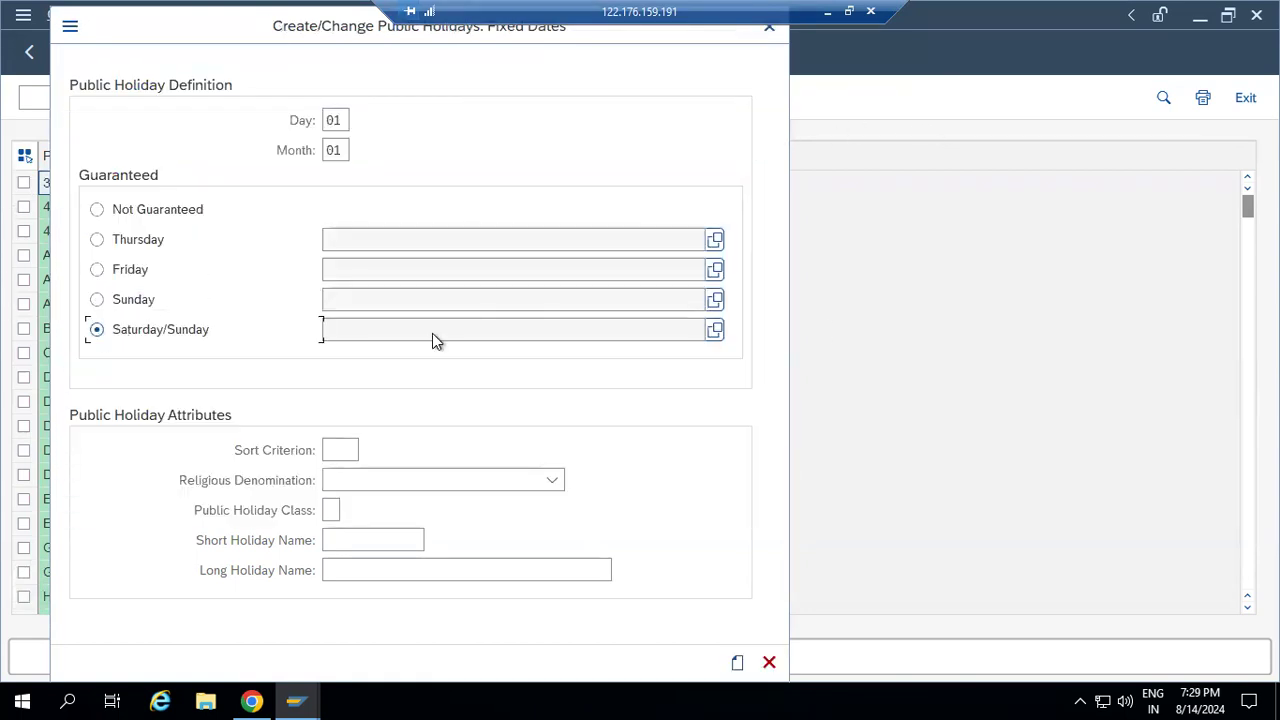
left_click(717, 333)
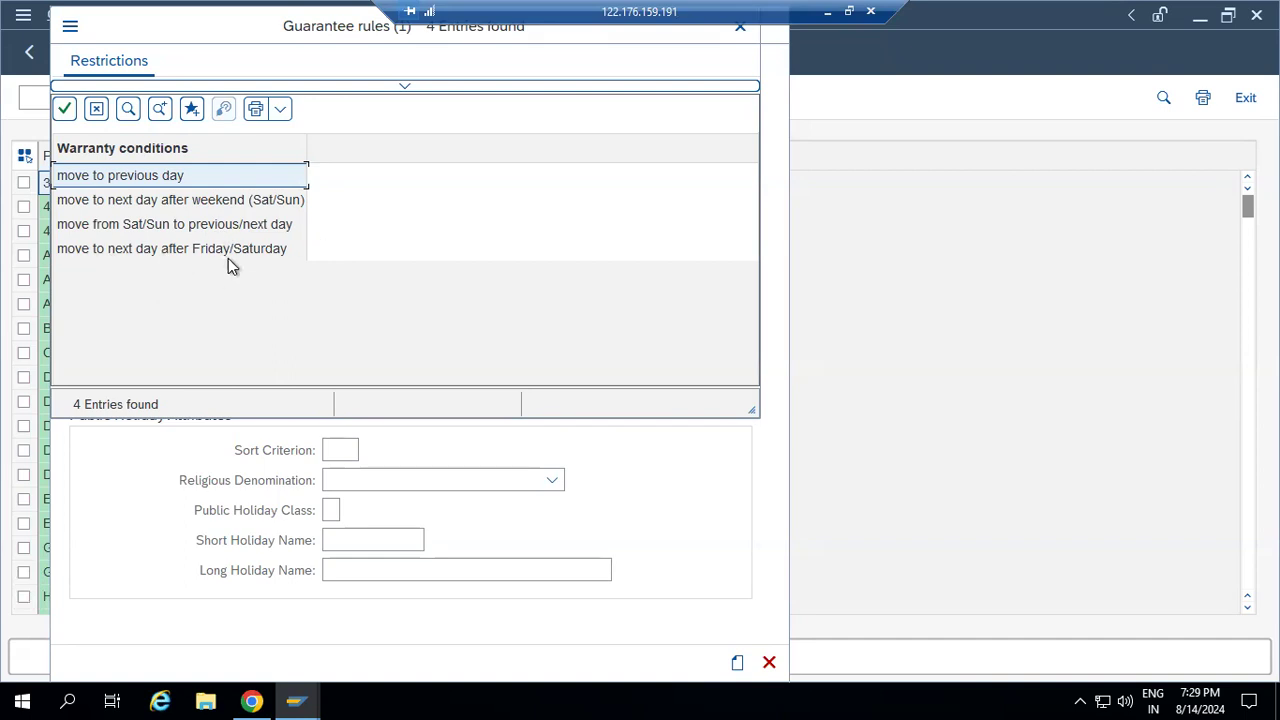
left_click_drag(380, 44, 391, 111)
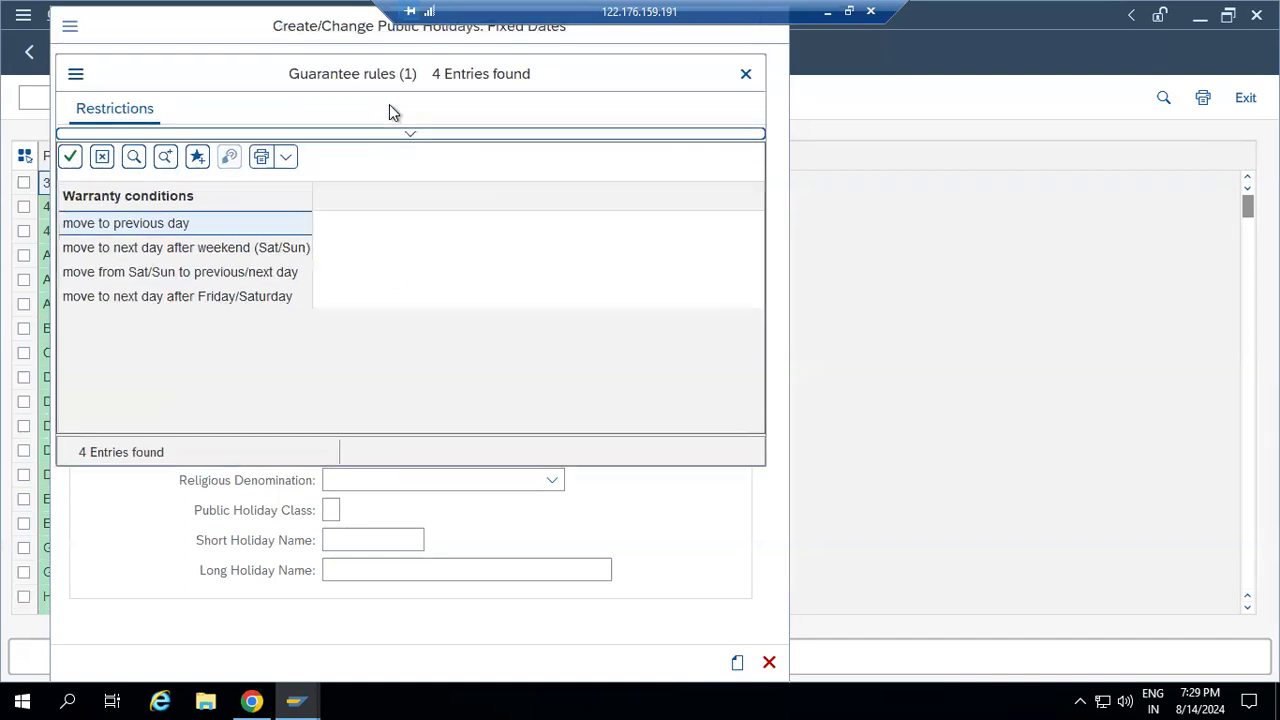
left_click(751, 95)
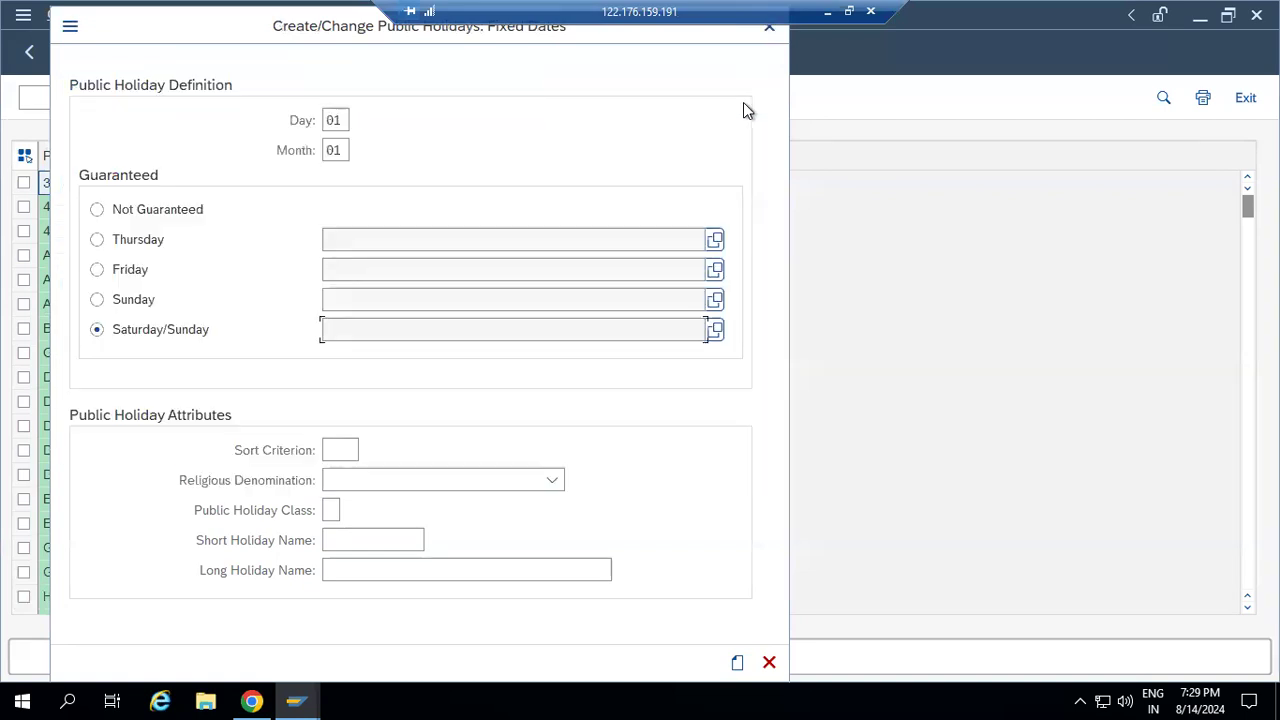
left_click(96, 209)
Set the holiday's sort criterion to 999 and its religious denomination to Hindu.
left_click(336, 442)
type("999")
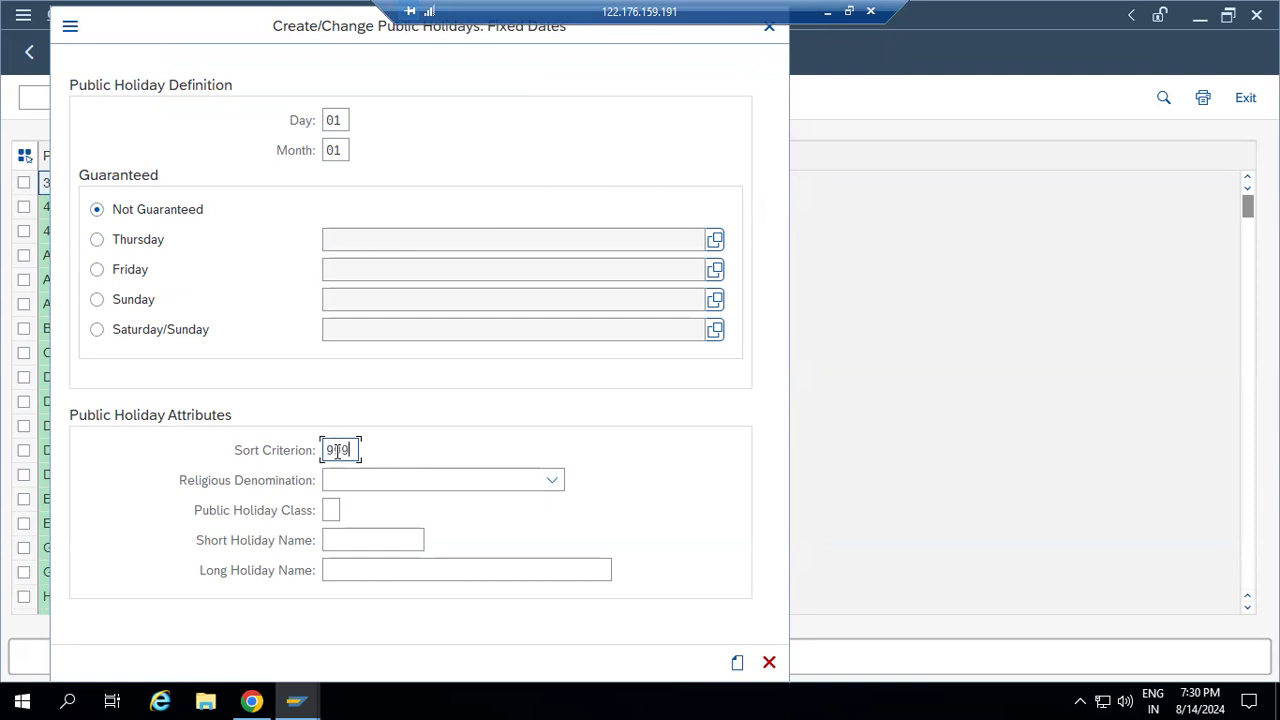
left_click(432, 482)
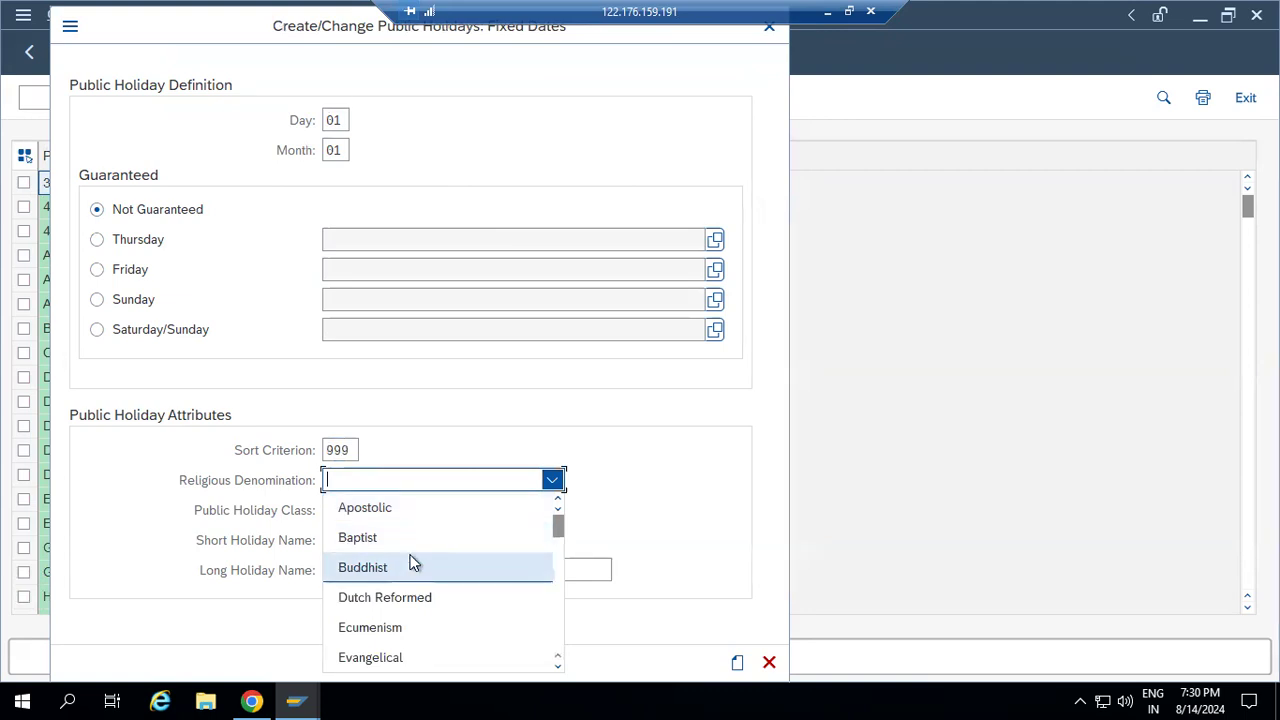
key("Down")
key("Down")
key("Down")
key("Down")
key("Down")
key("Down")
key("Down")
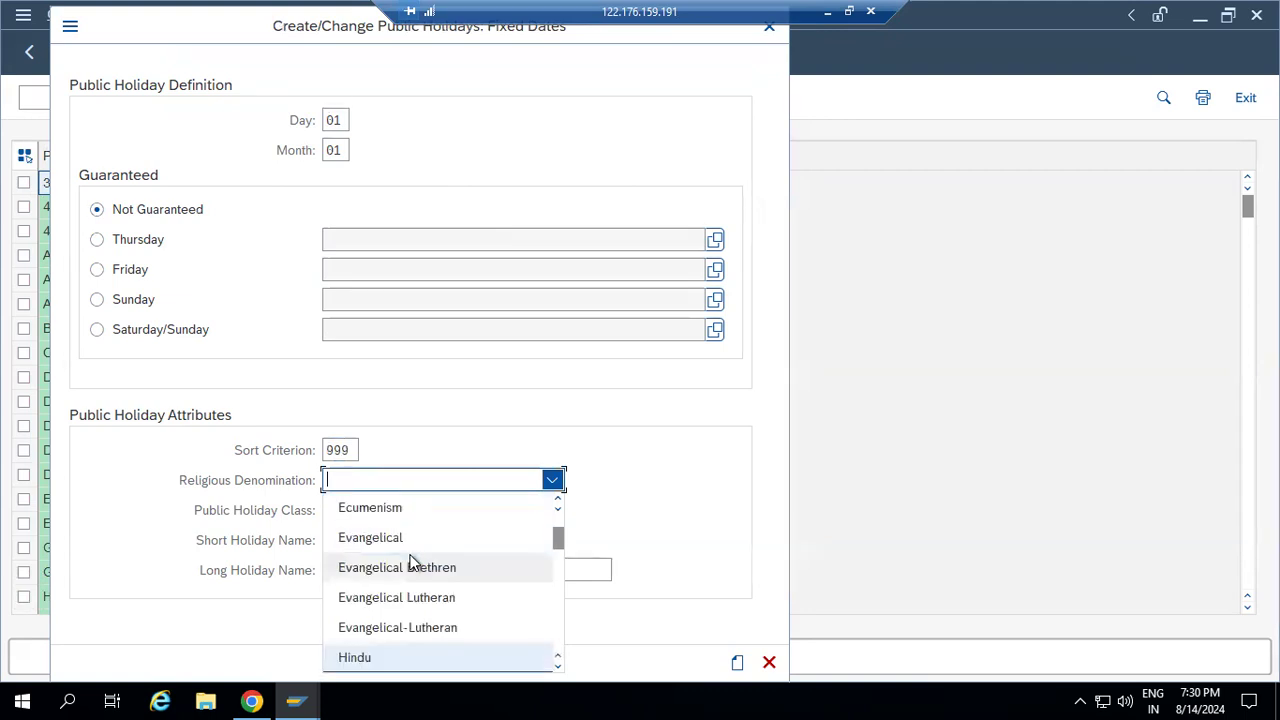
left_click(410, 657)
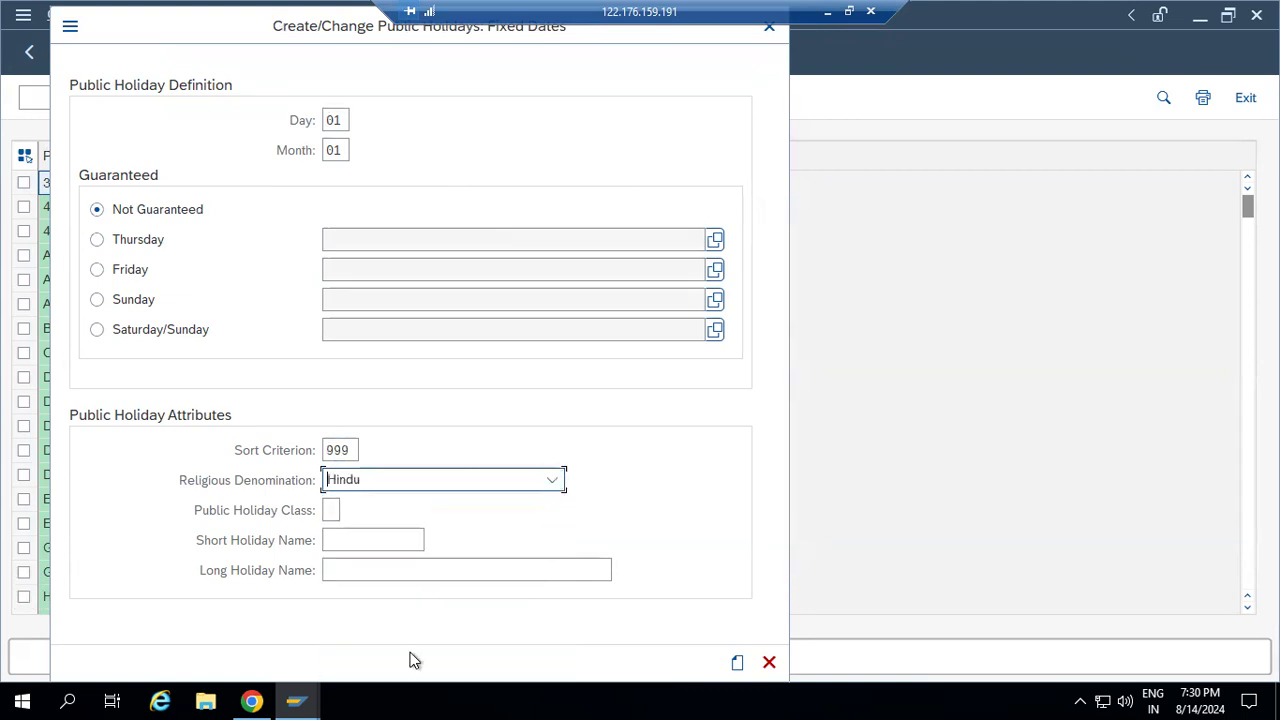
Examine the available public holiday classes and close their list without choosing one.
left_click(330, 510)
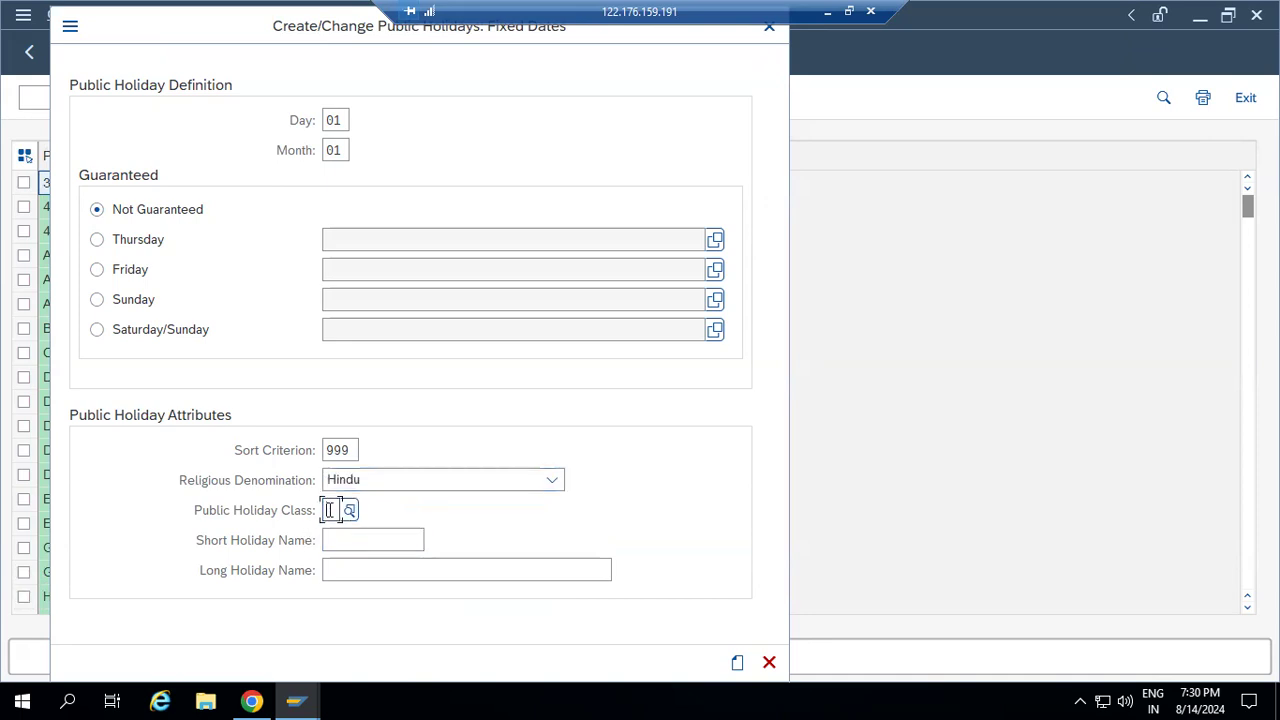
left_click(349, 512)
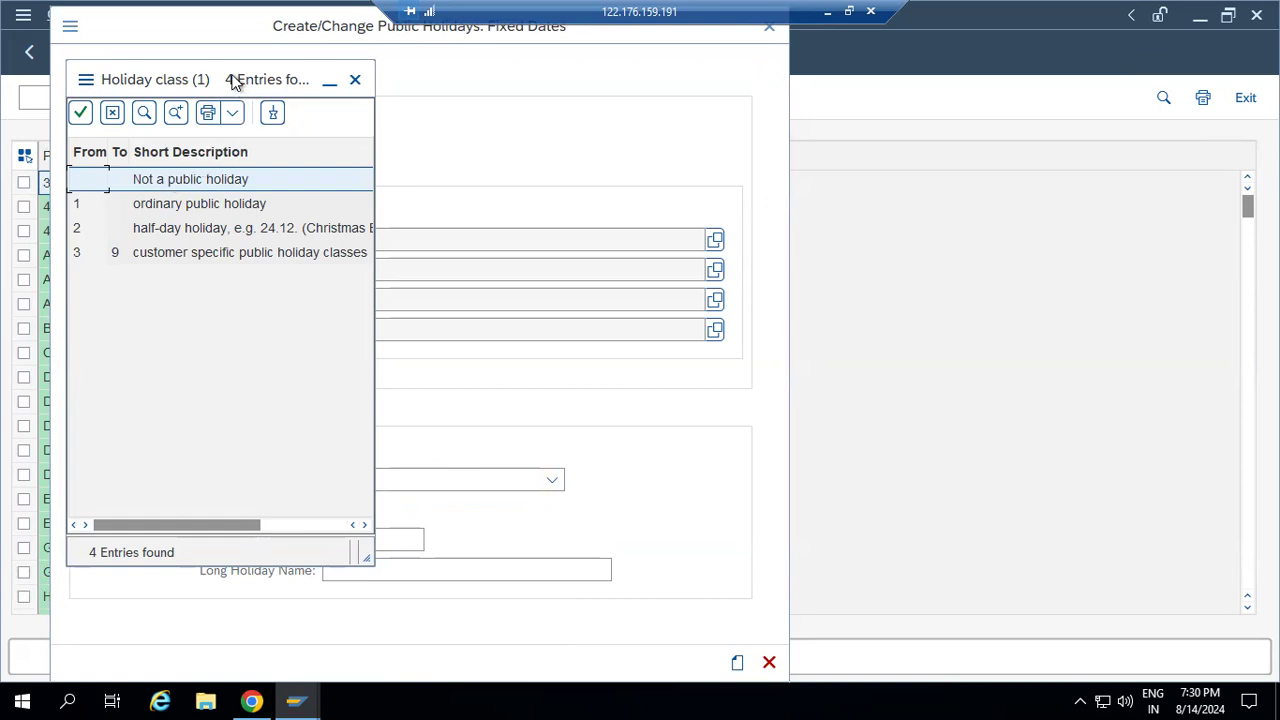
left_click_drag(231, 79, 247, 63)
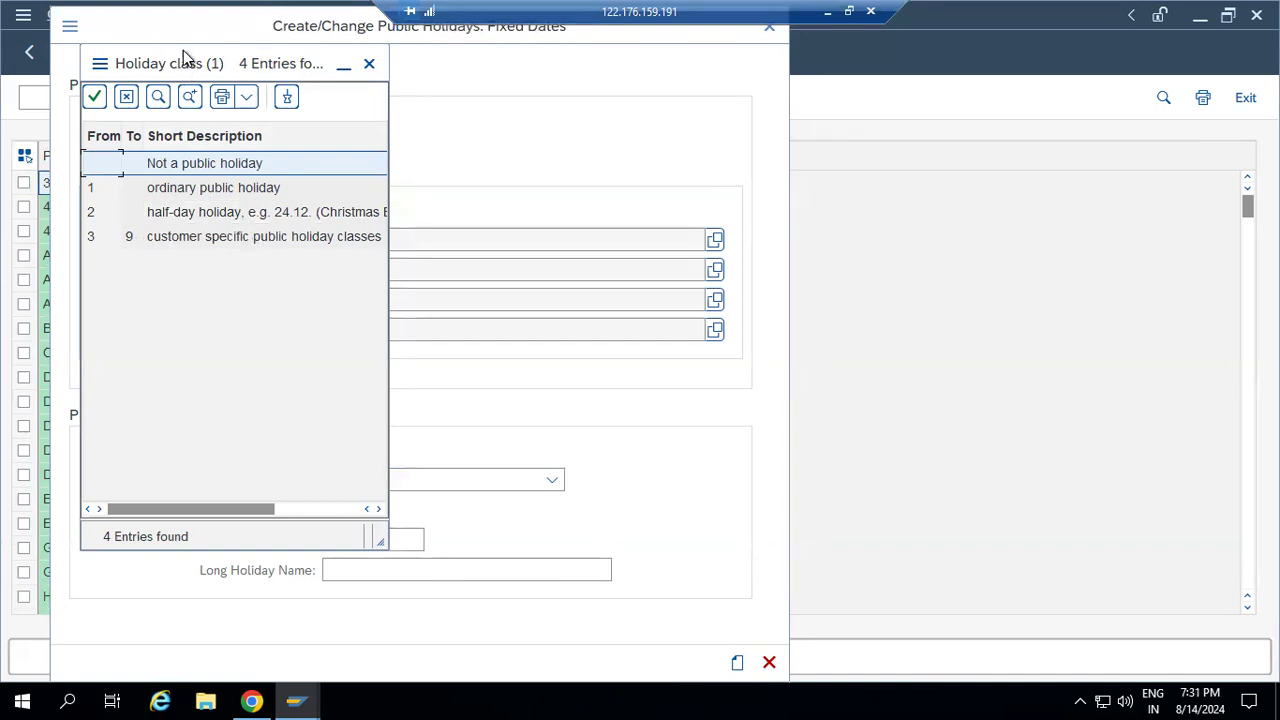
left_click_drag(209, 34, 217, 77)
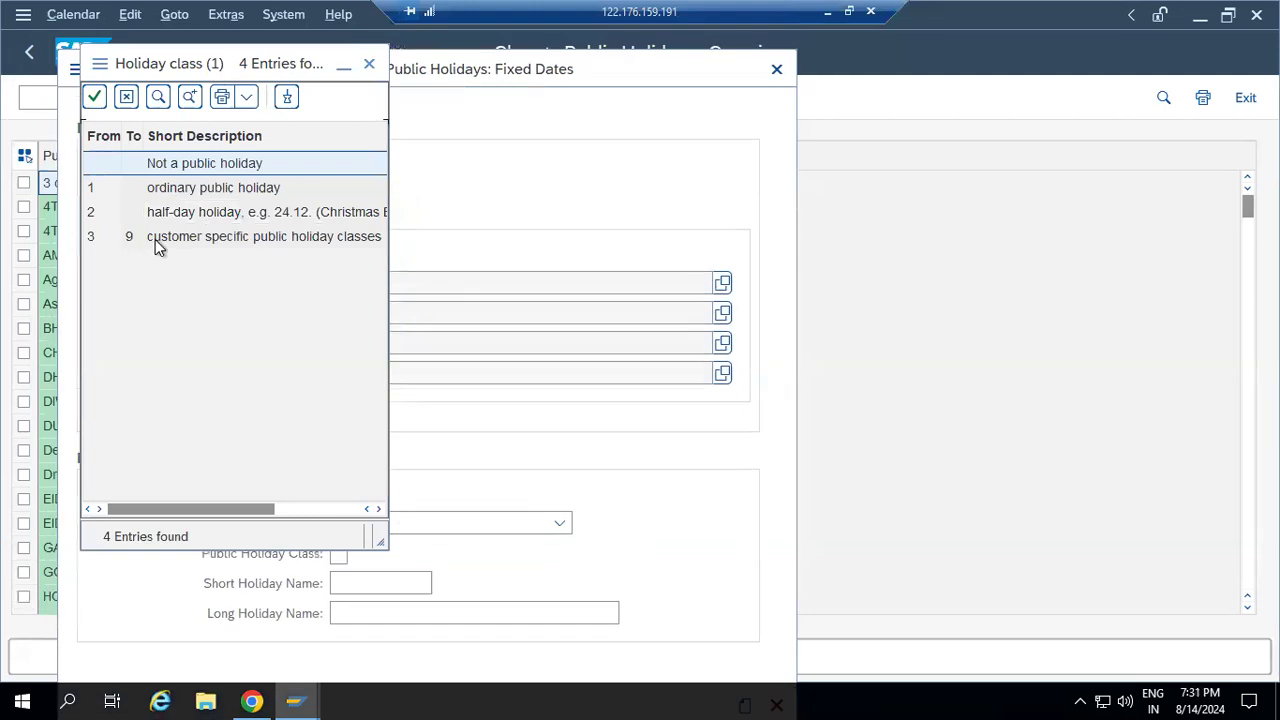
left_click(368, 66)
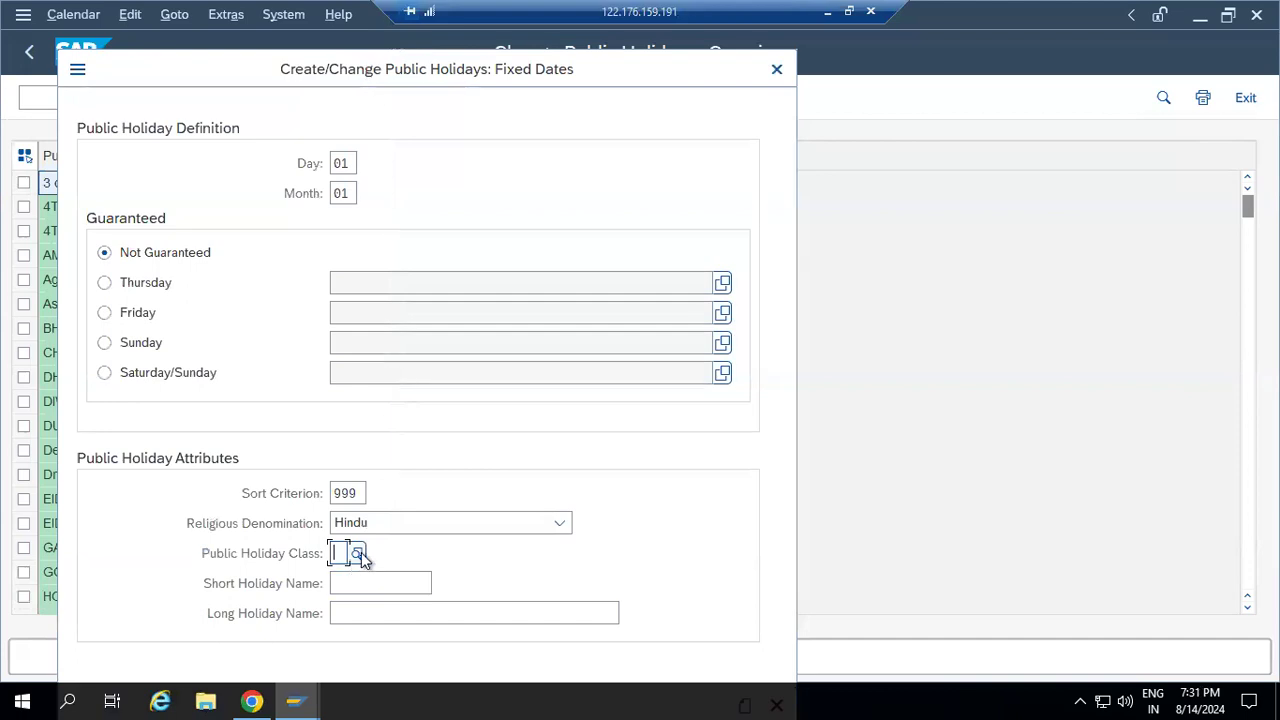
Assign public holiday class 1 (ordinary public holiday) and set the short holiday name to NY 999.
left_click(357, 553)
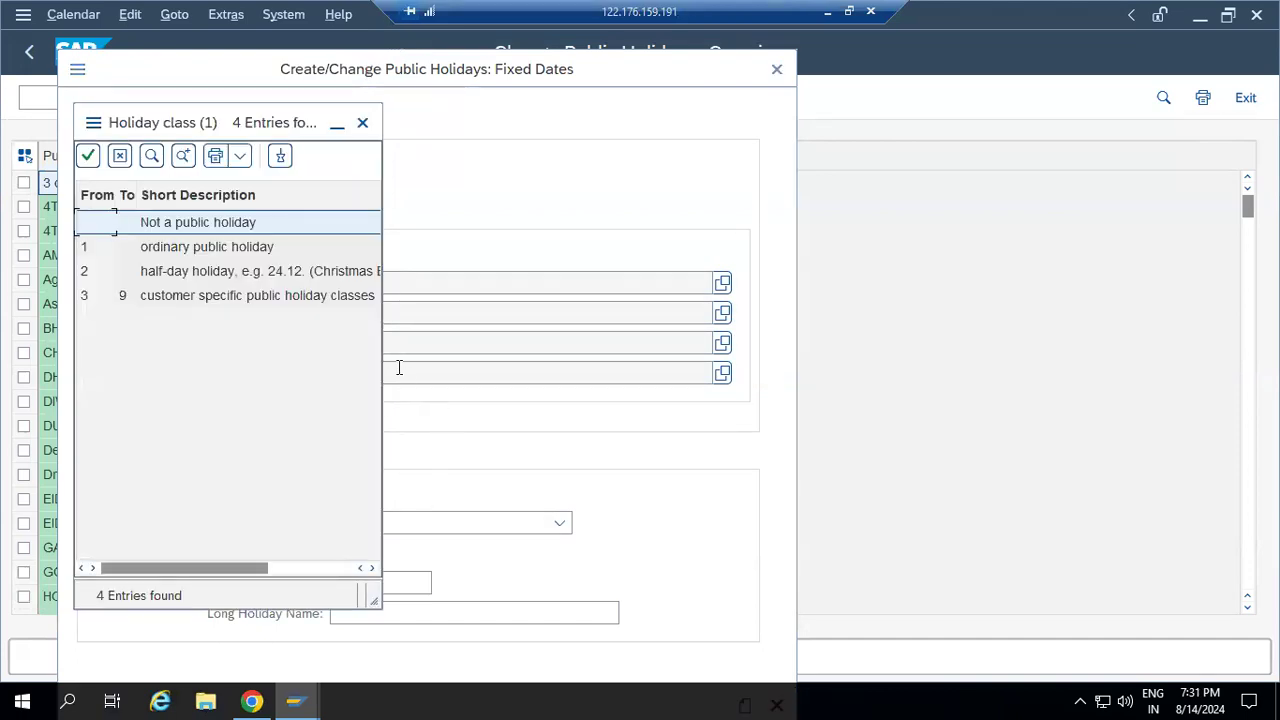
double_click(205, 248)
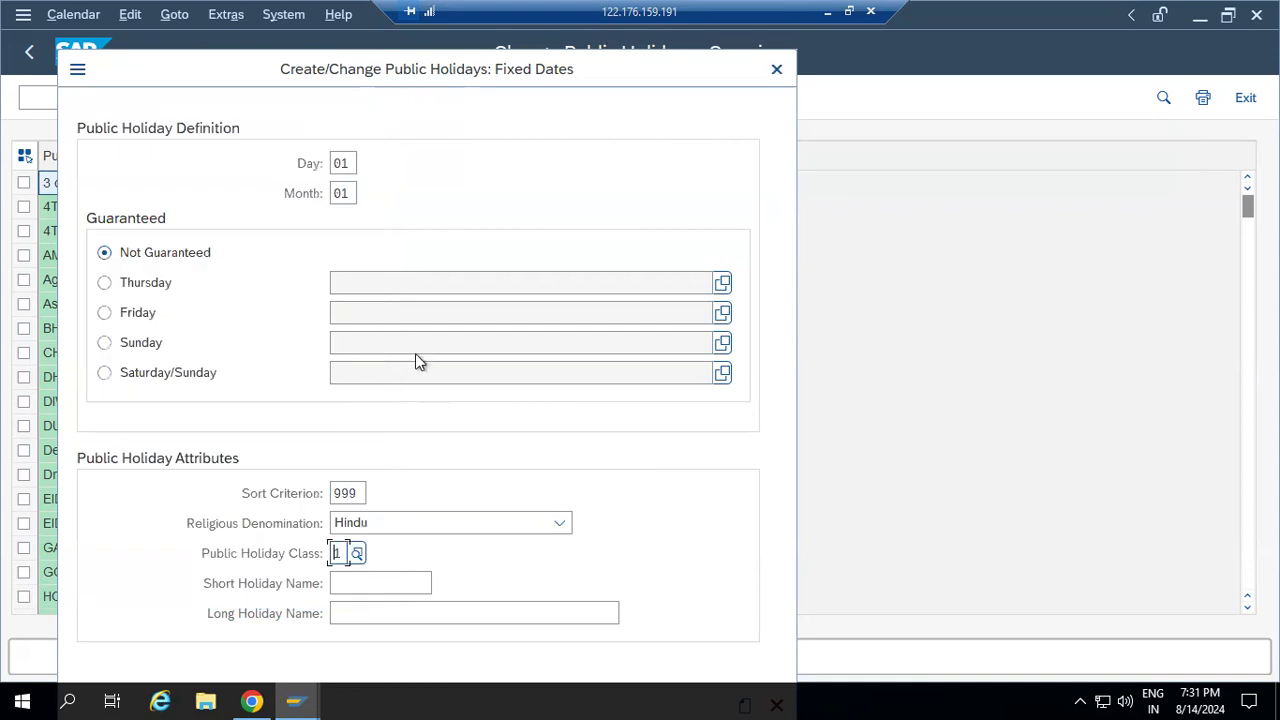
left_click(397, 588)
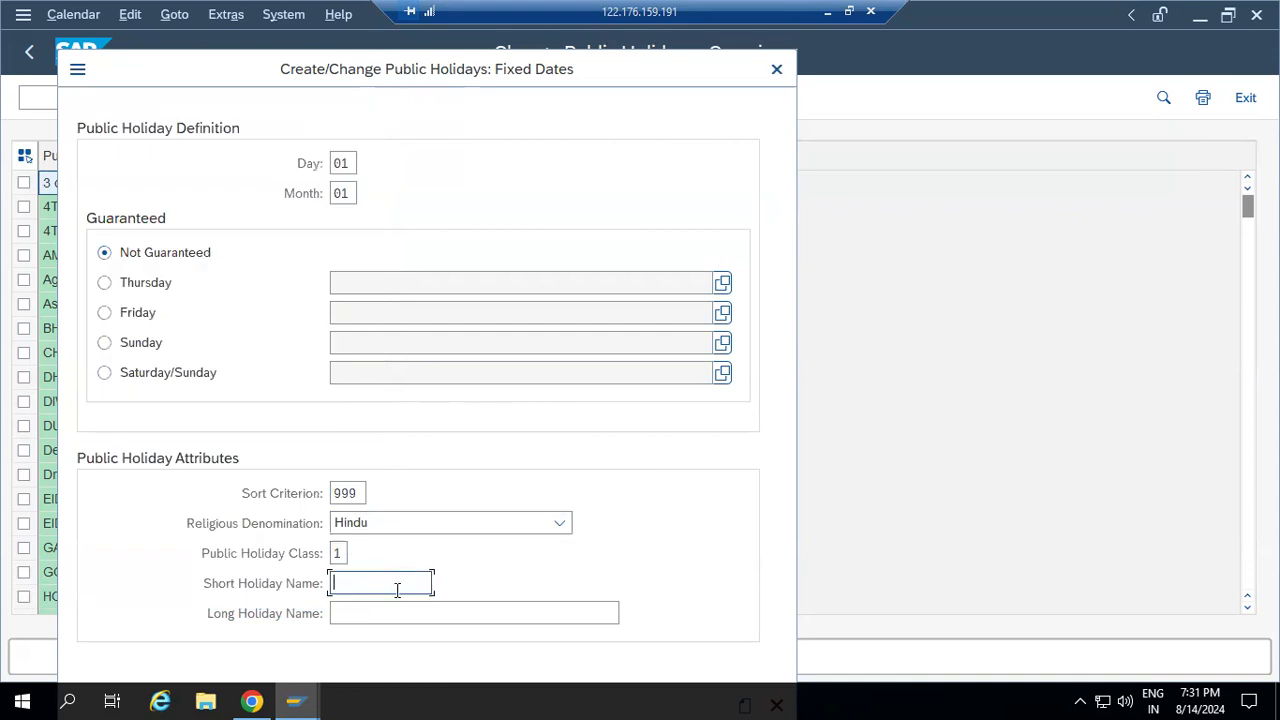
type("N")
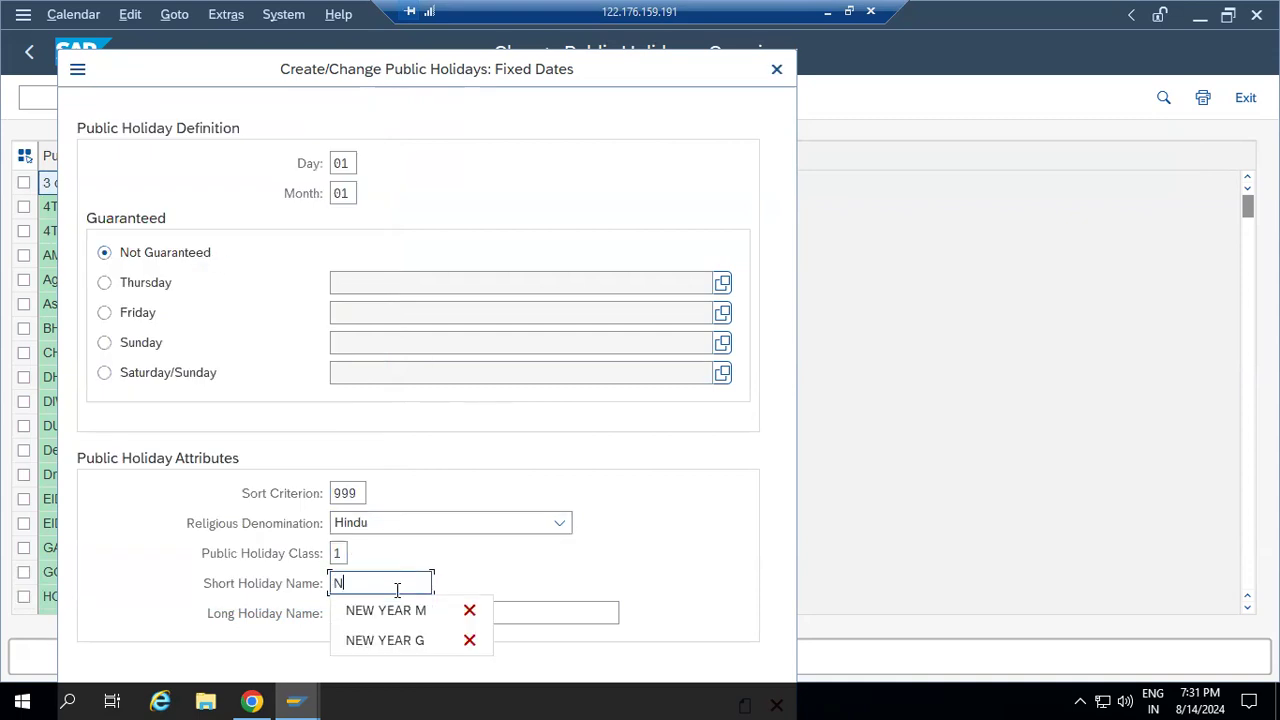
type("Y")
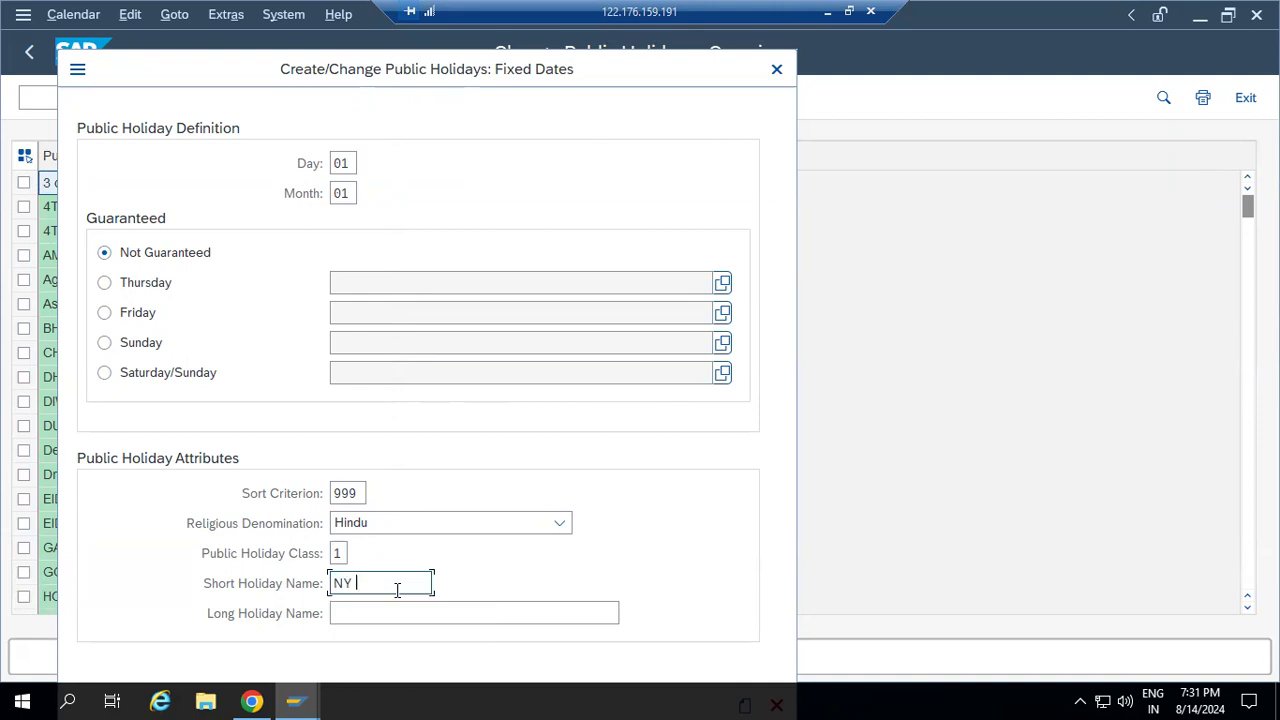
type(" ((((")
key("BackSpace")
key("BackSpace")
key("BackSpace")
key("BackSpace")
type("999")
Set the long holiday name to NEW YEAR EVE and create the holiday, continuing past the transport note.
left_click(394, 609)
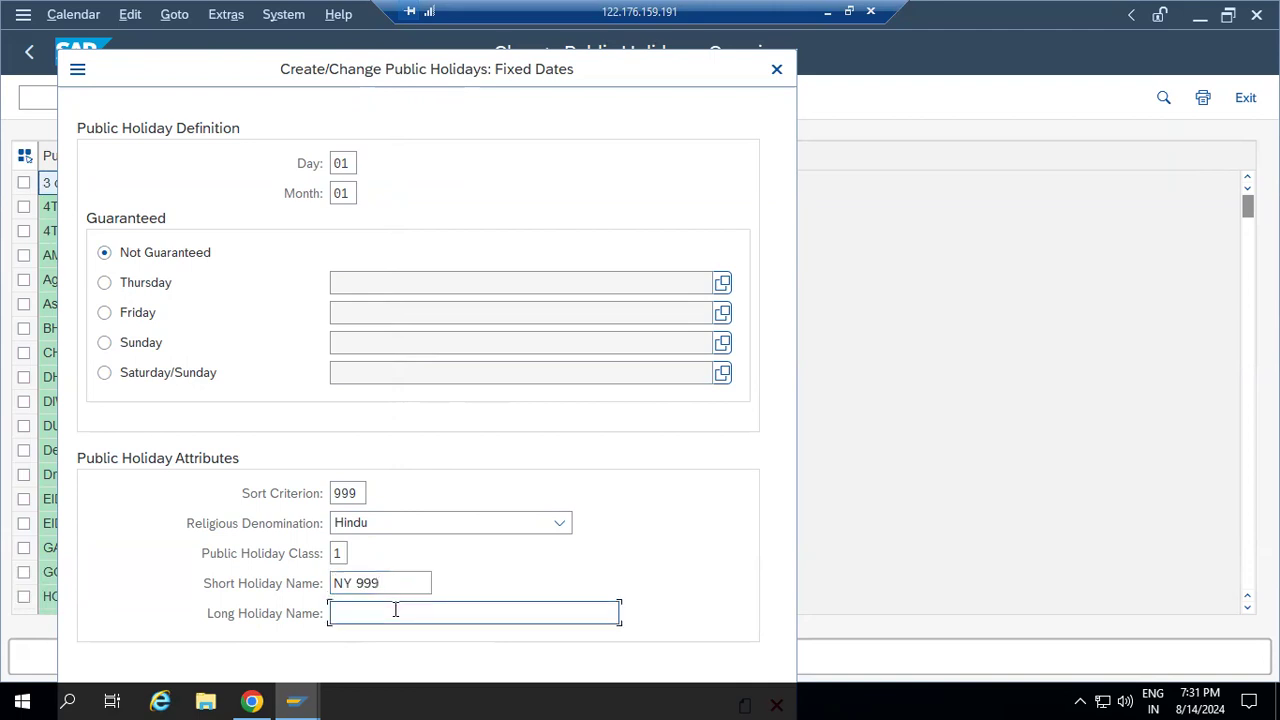
type("NEW Y")
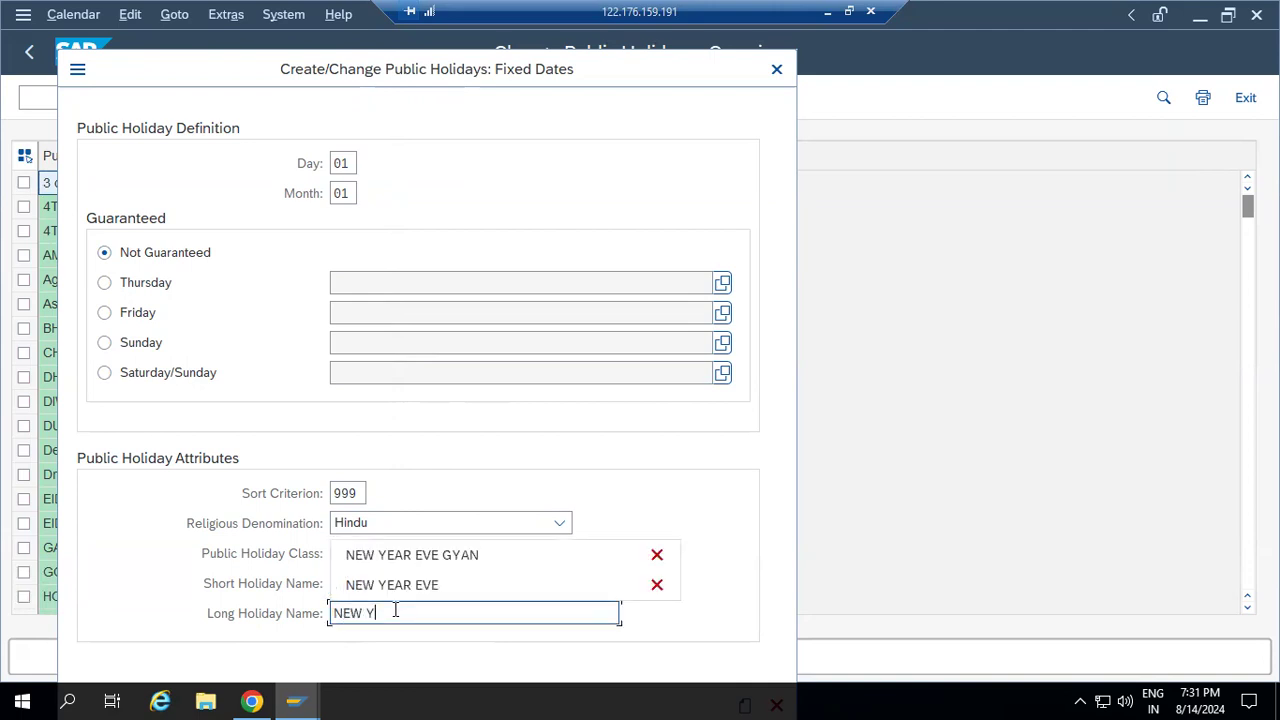
type("EAR EVE")
key("Escape")
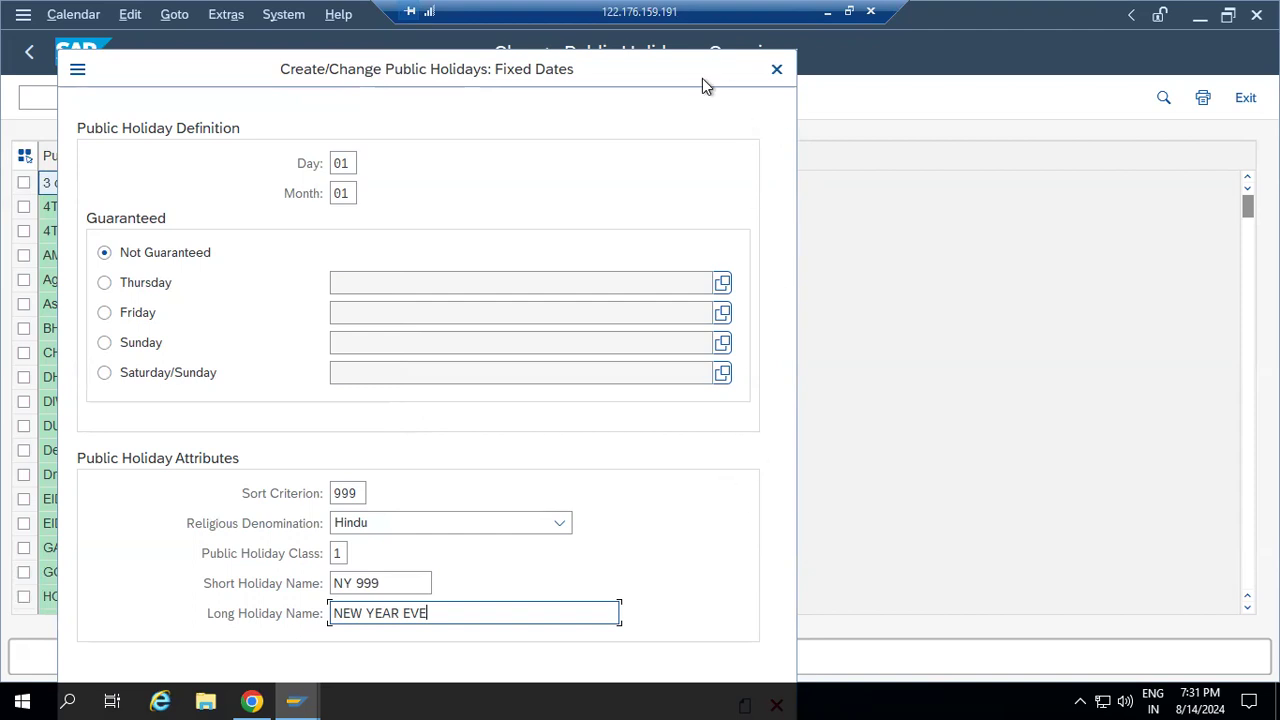
left_click_drag(703, 83, 698, 34)
left_click(738, 658)
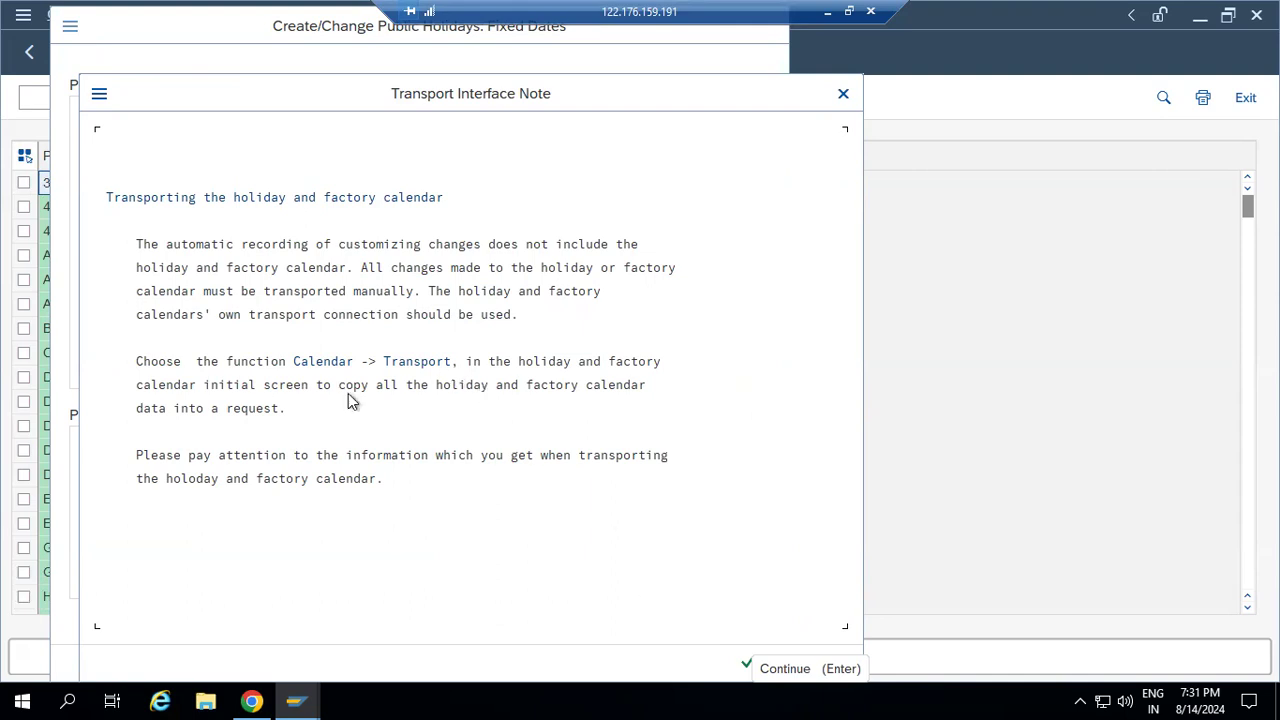
left_click(745, 664)
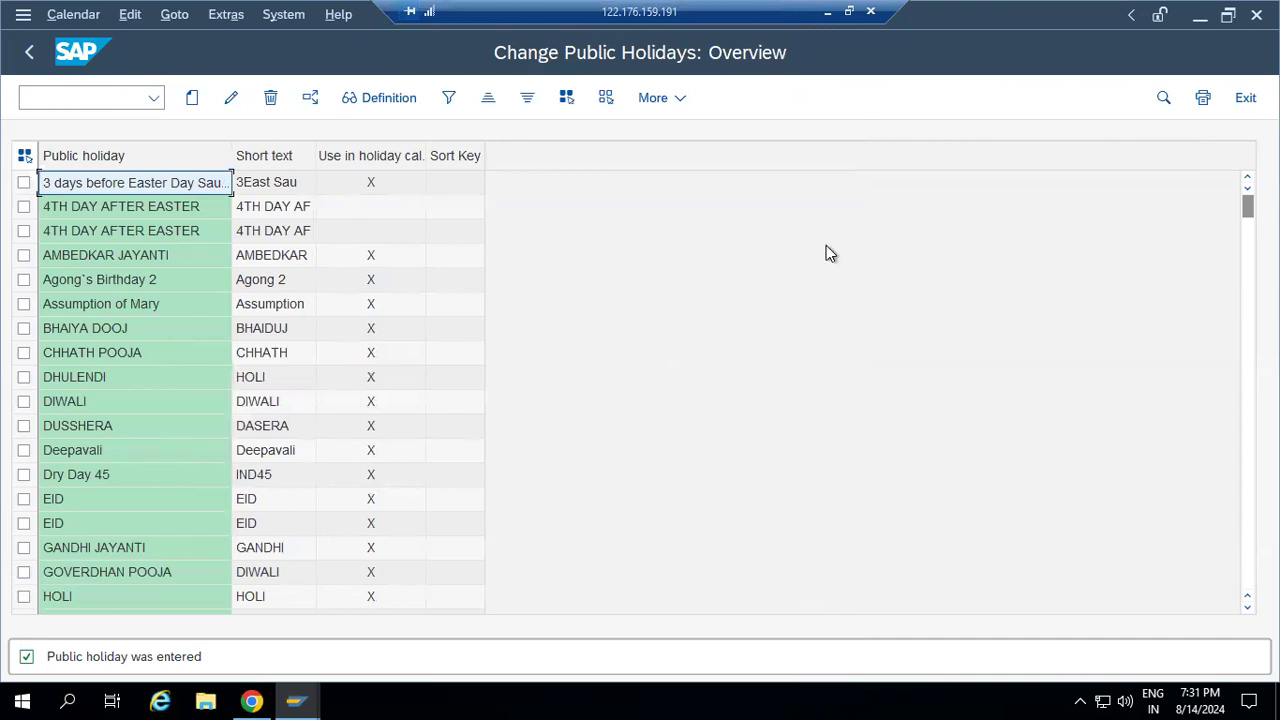
Start creating another public holiday of the type with a fixed day from date.
left_click(190, 100)
left_click(276, 468)
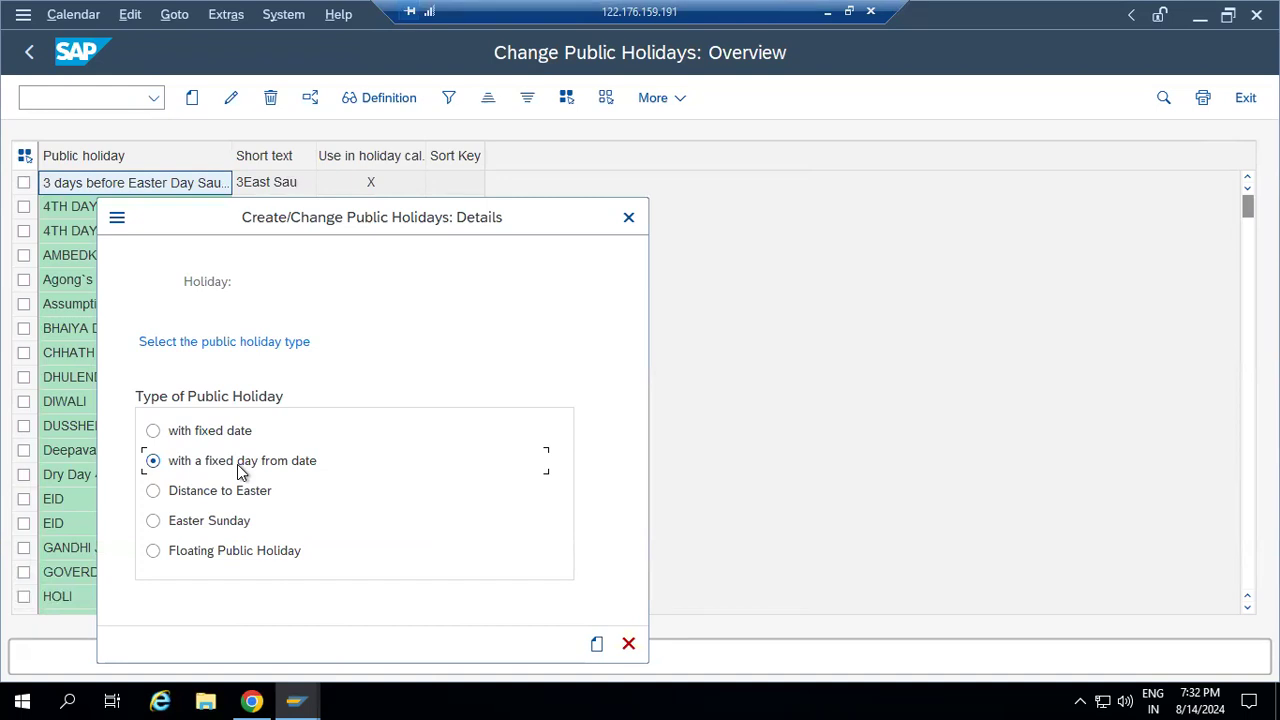
left_click(597, 643)
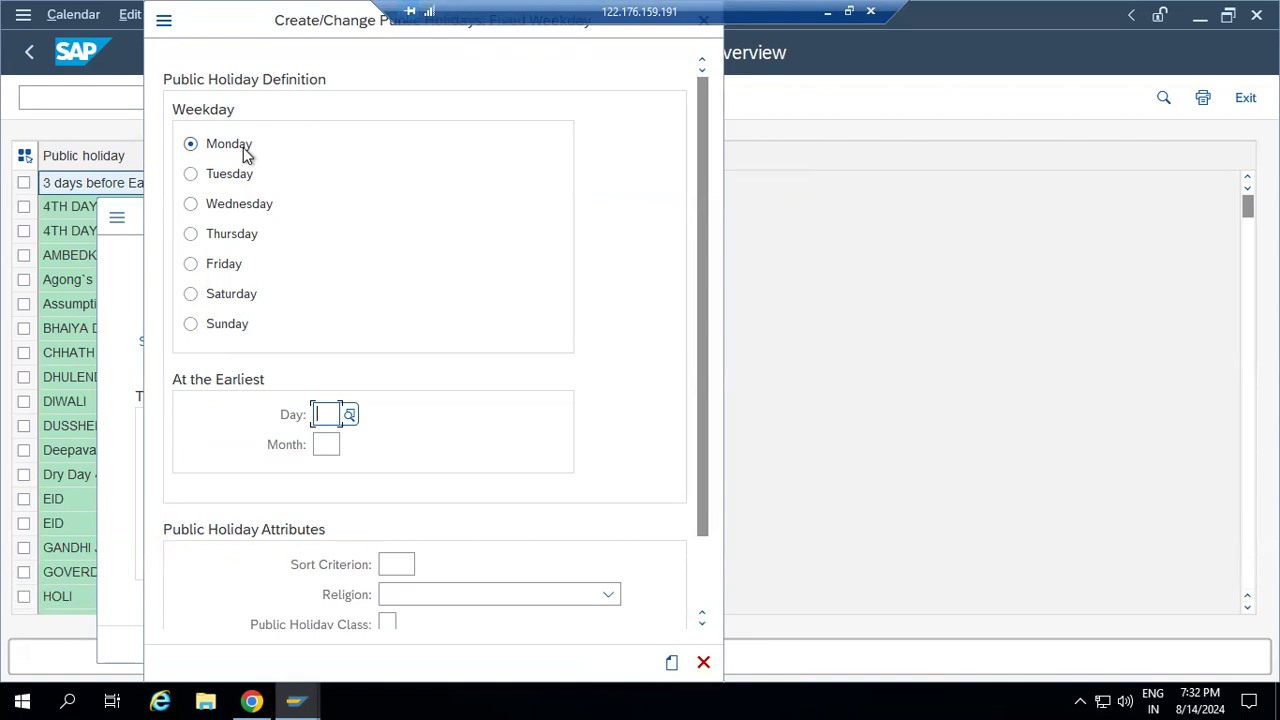
Consult the system's monthly calendar and set the holiday's earliest date to day 5, month 01.
left_click(1204, 694)
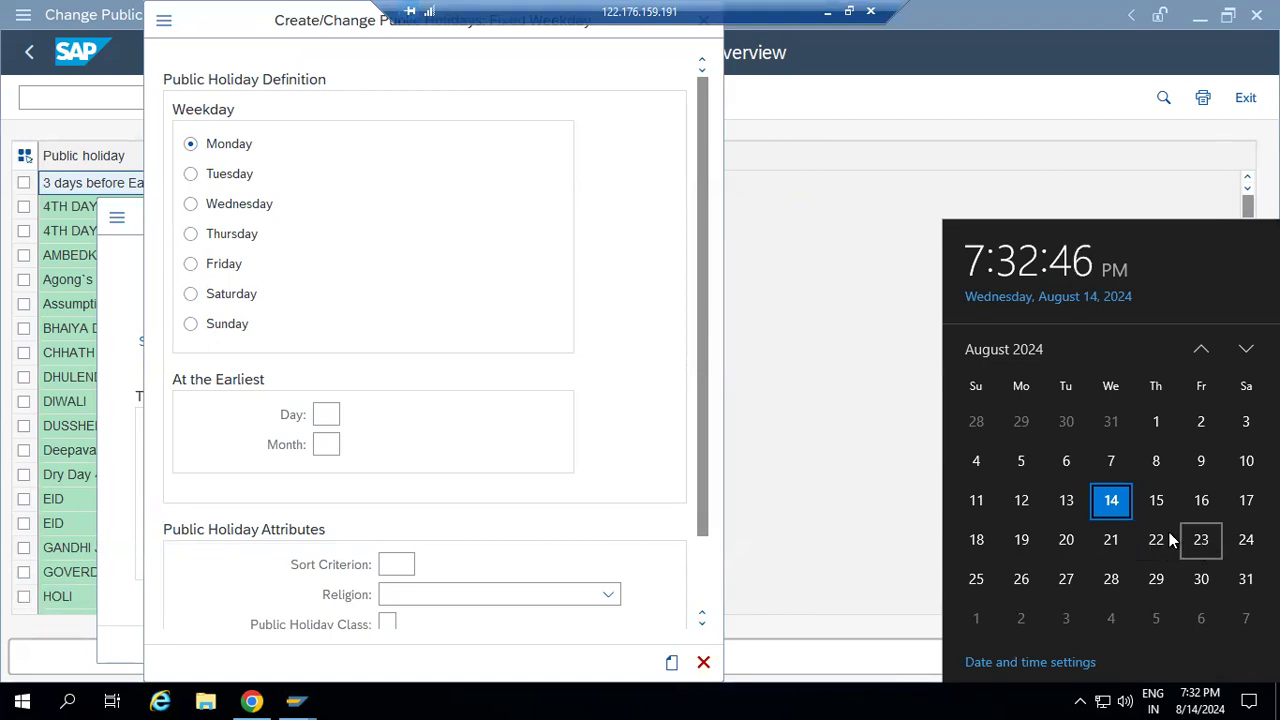
left_click(335, 416)
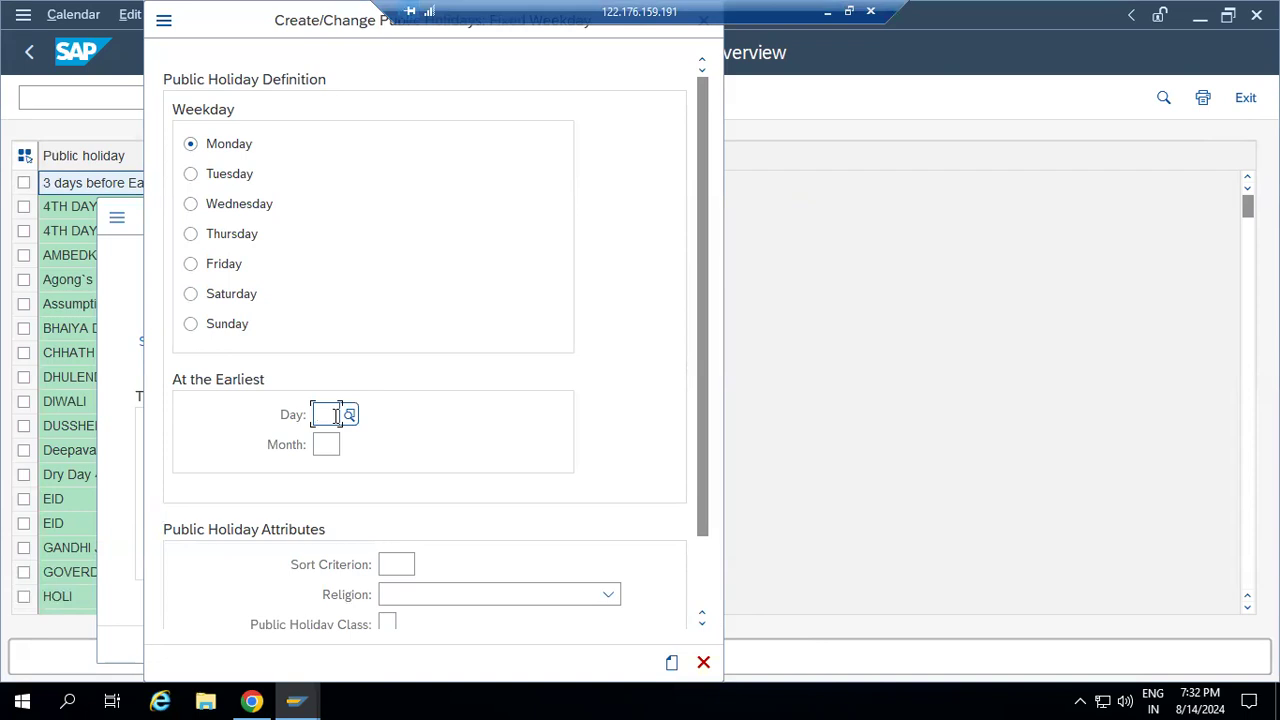
type("5")
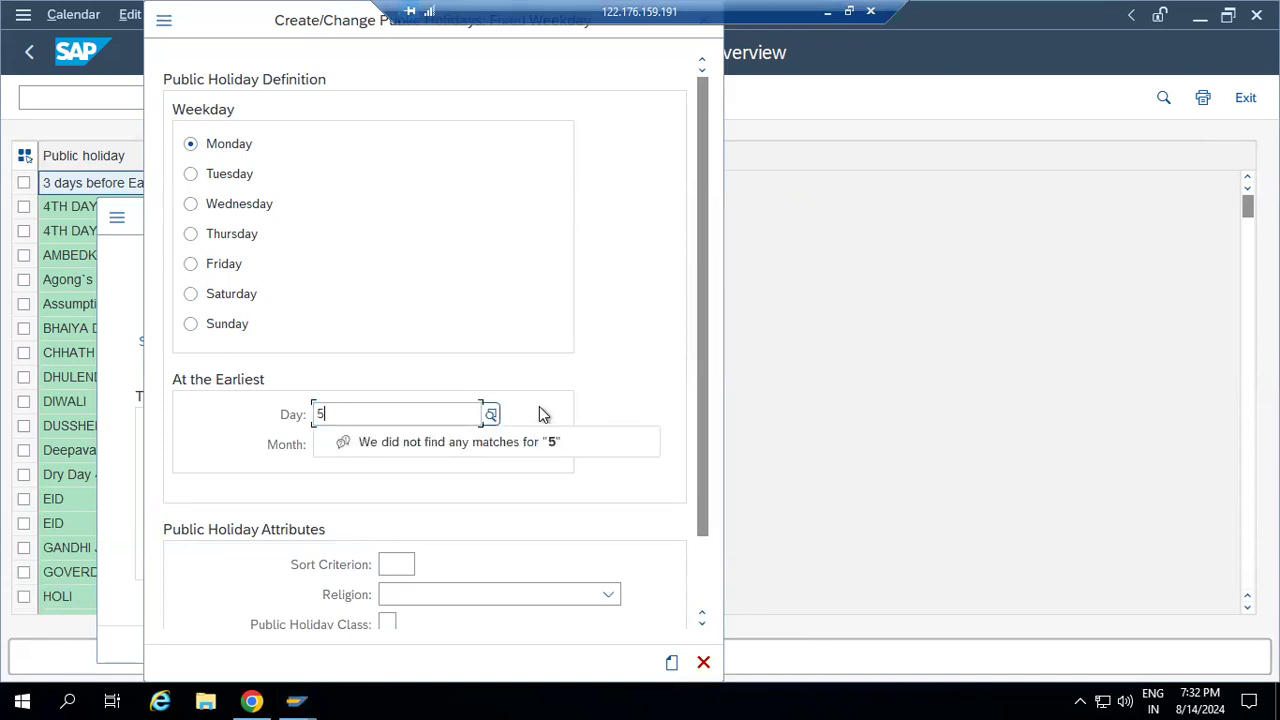
left_click(528, 410)
left_click(320, 445)
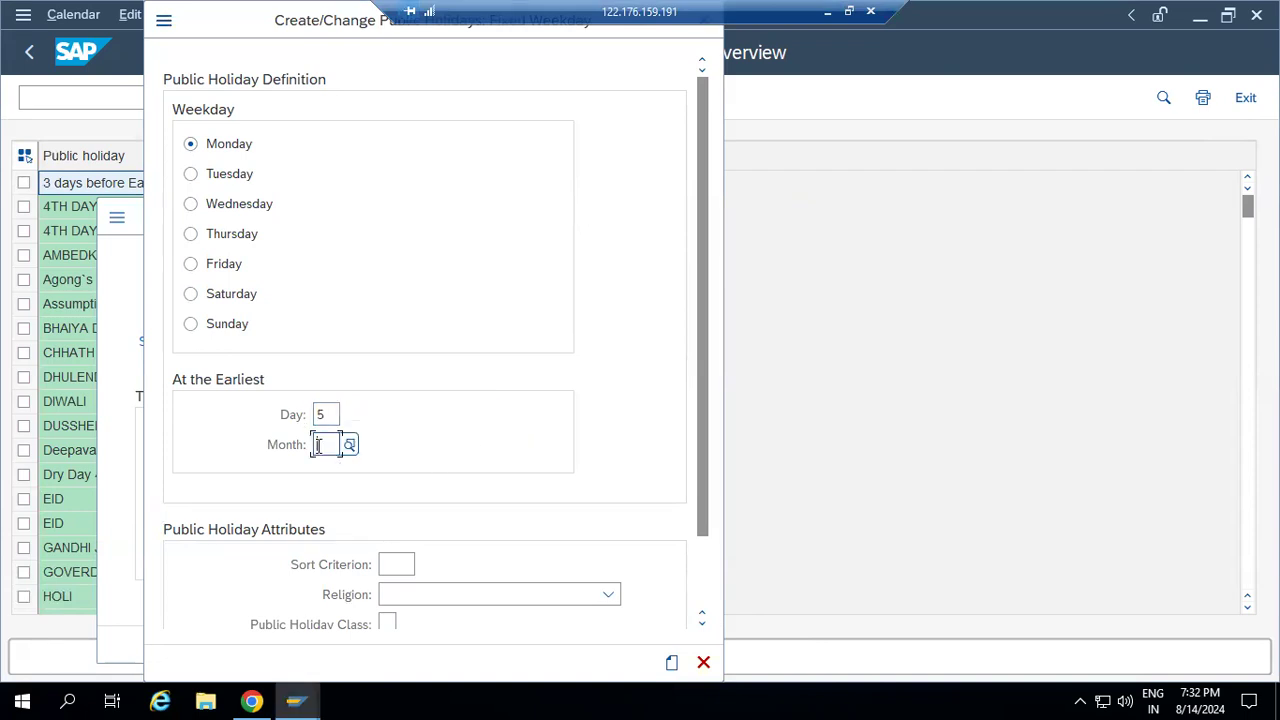
type("0")
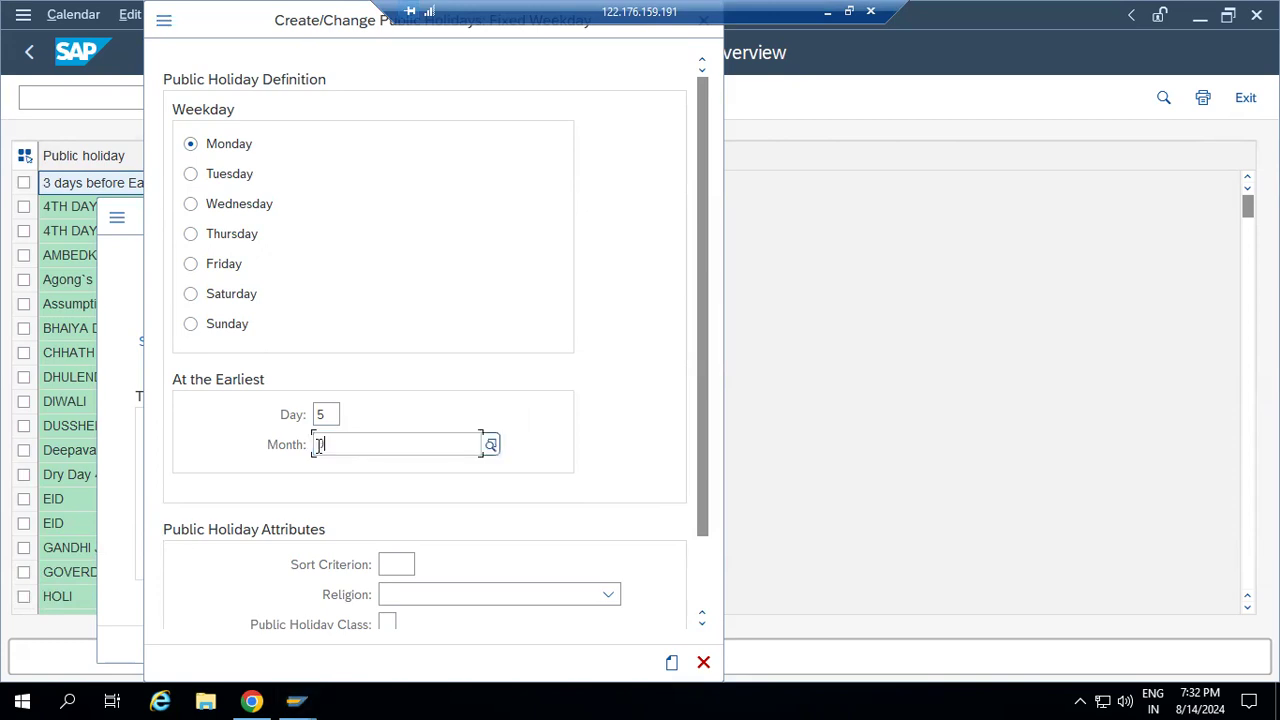
left_click(408, 238)
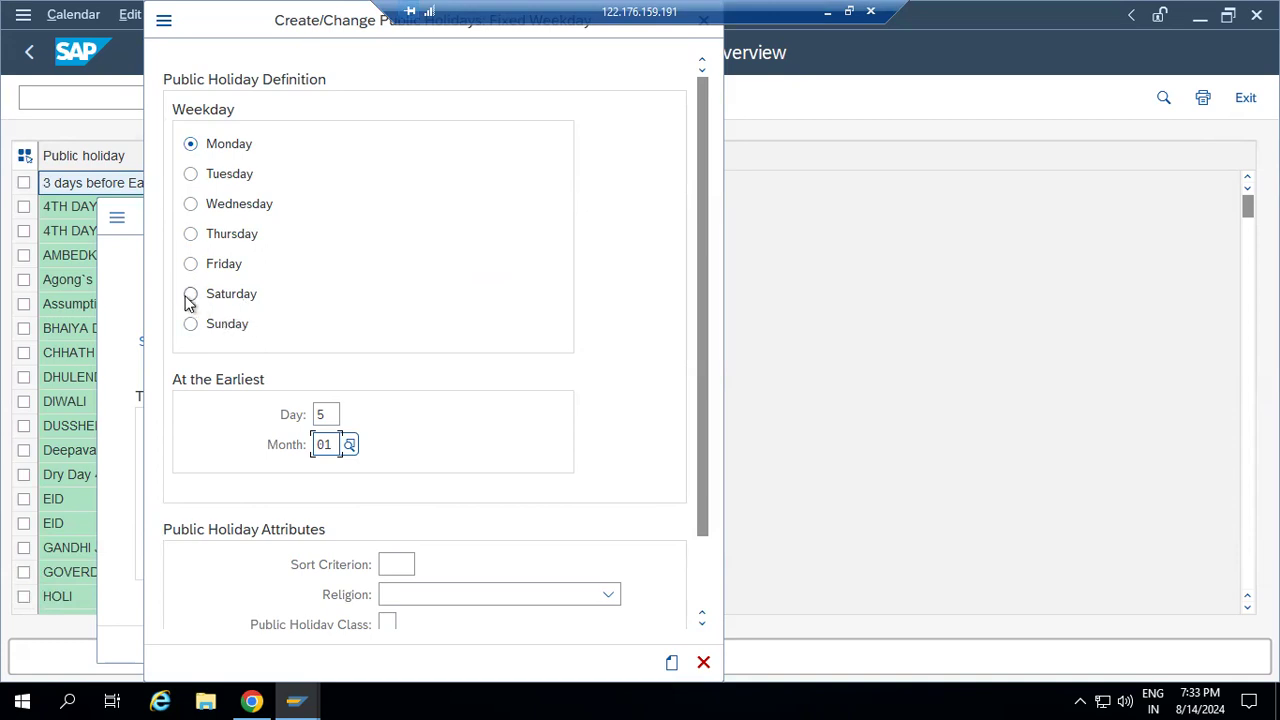
Set the holiday's weekday to Saturday and its earliest day to 8, checking the system's monthly calendar.
left_click(330, 414)
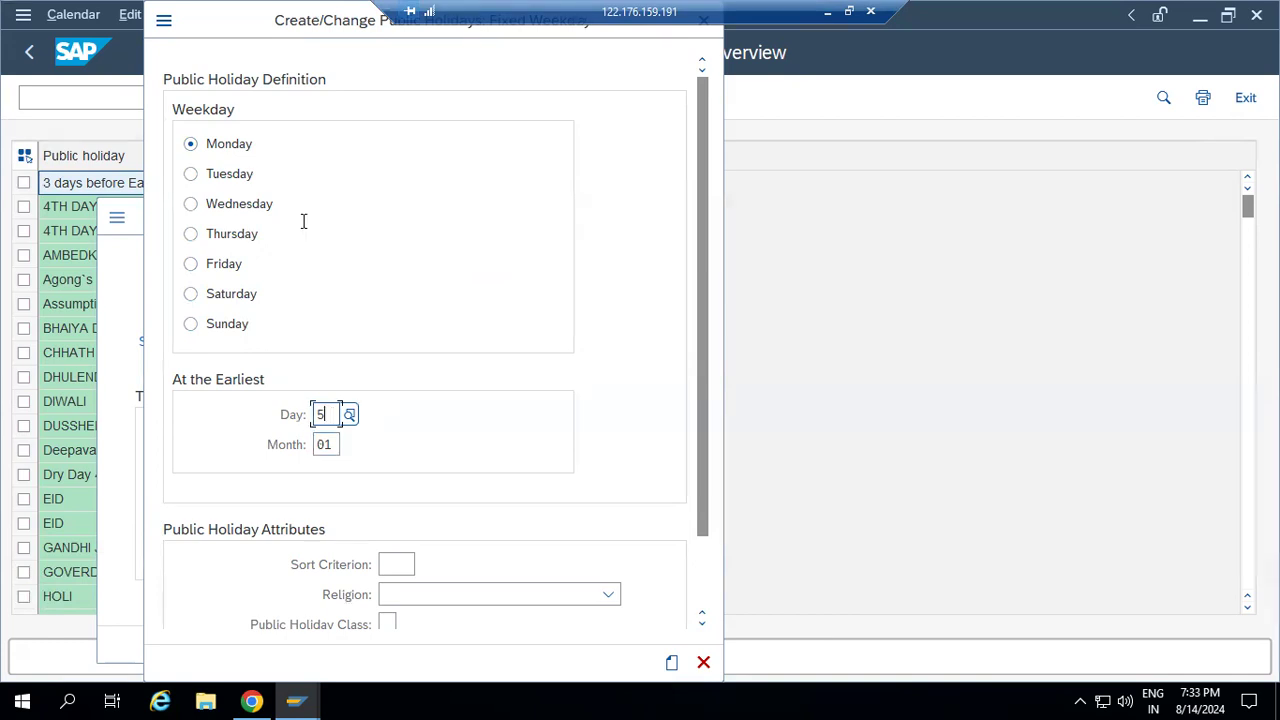
left_click(196, 293)
left_click(335, 416)
key("BackSpace")
type("8")
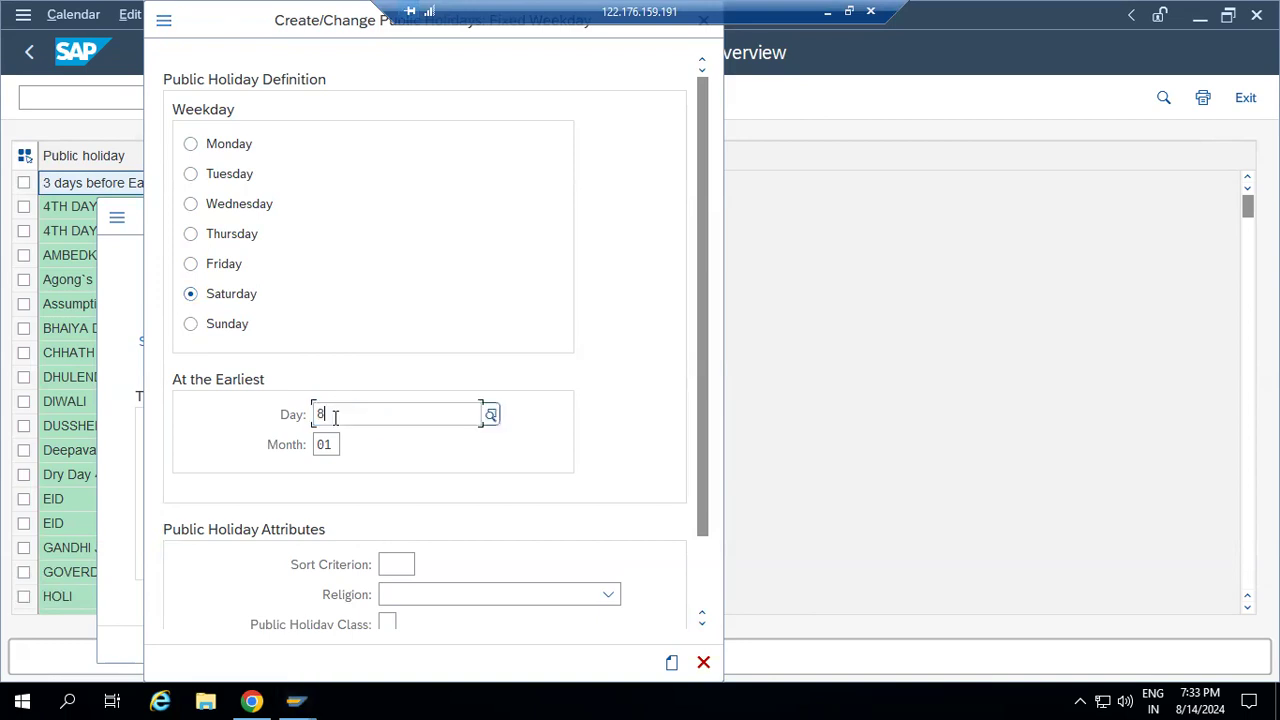
left_click(599, 377)
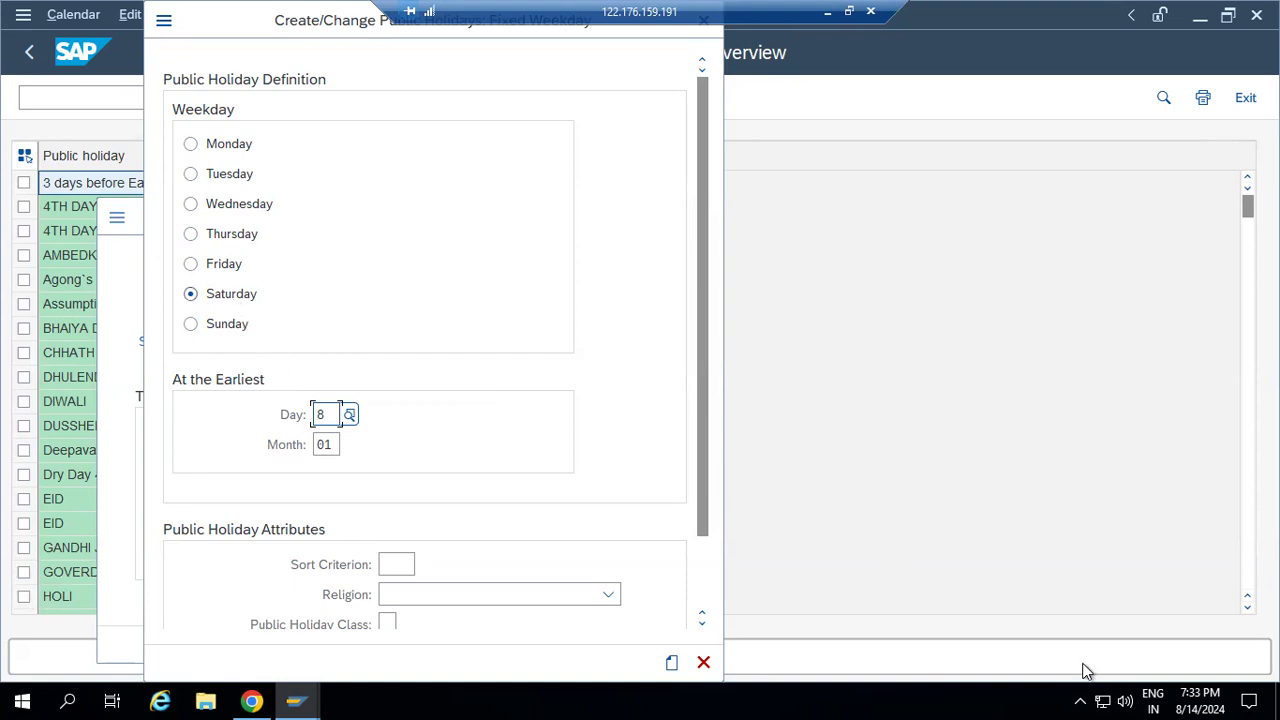
left_click(1182, 694)
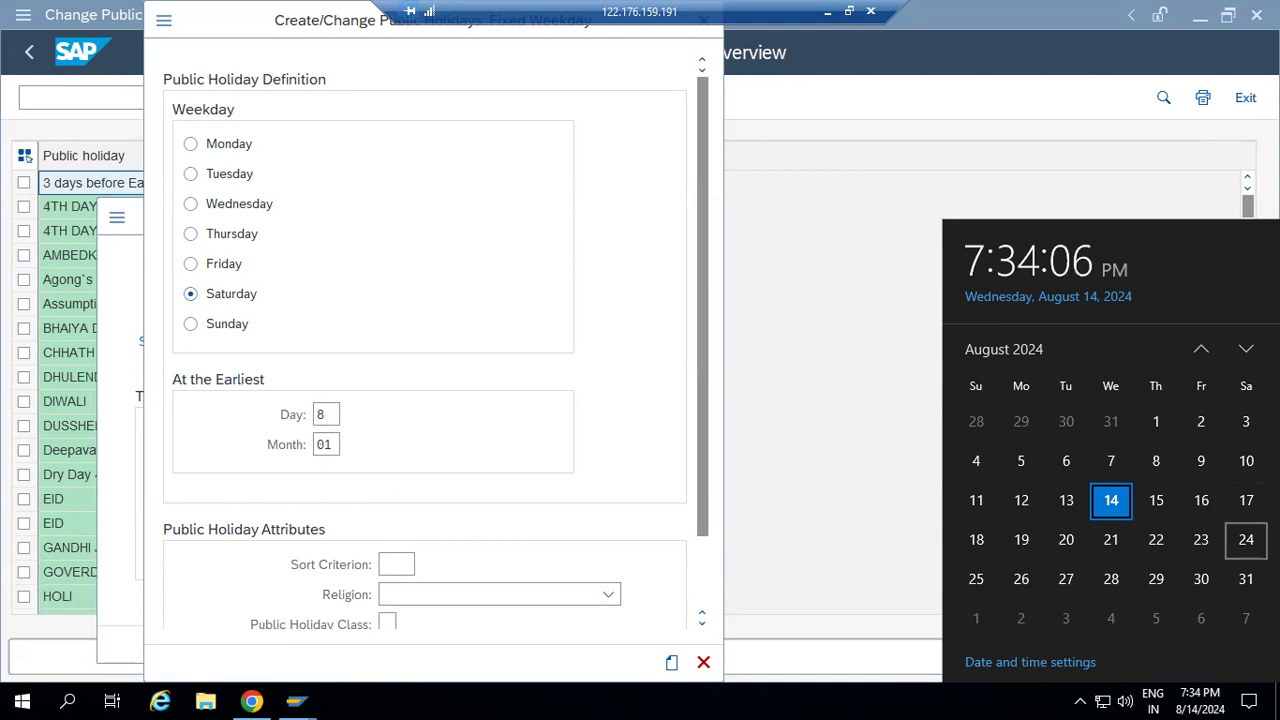
left_click(323, 414)
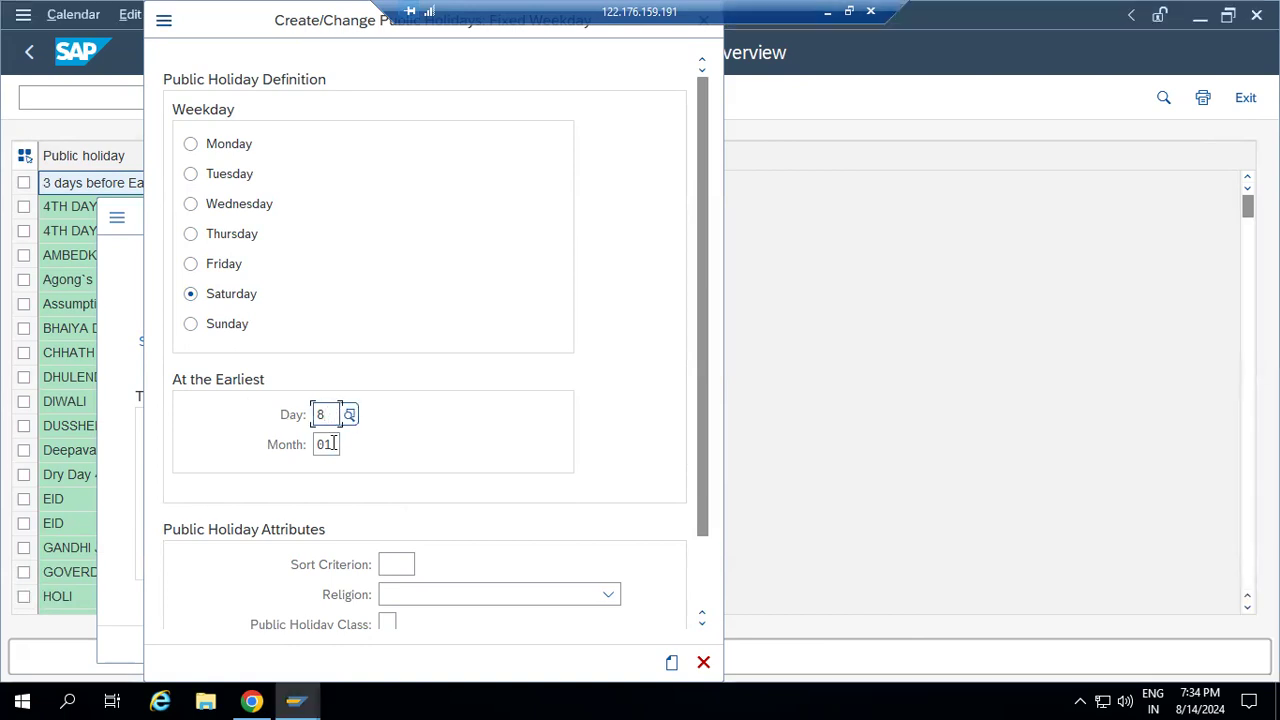
left_click(325, 444)
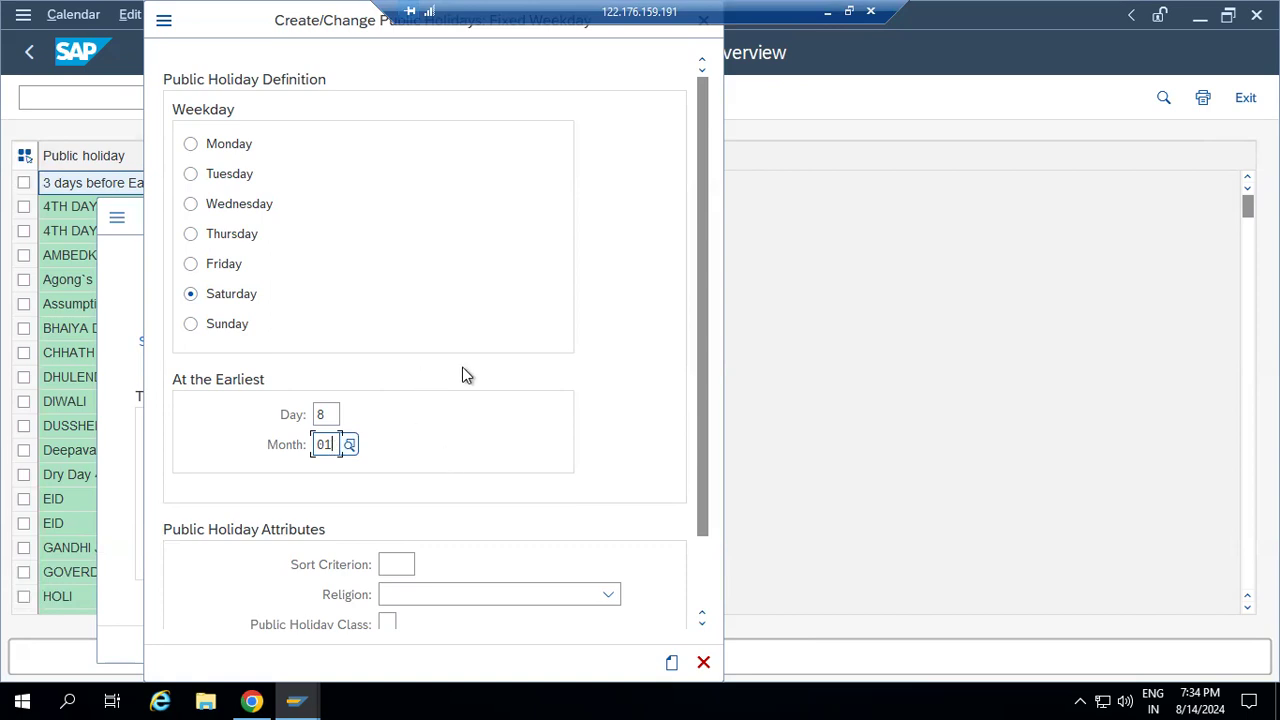
Set the Saturday holiday's sort criterion to 999 and its religion to Hindu.
scroll(353, 563, "down", 3)
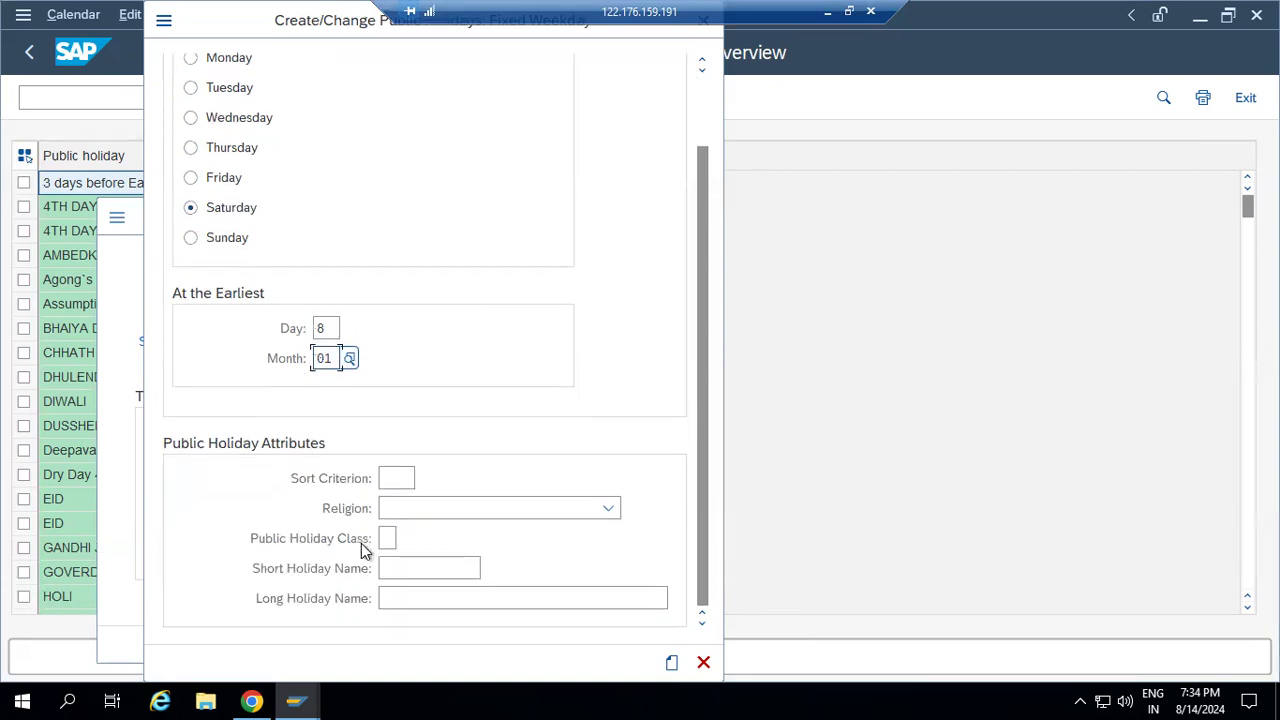
left_click(390, 478)
type("999")
left_click(418, 507)
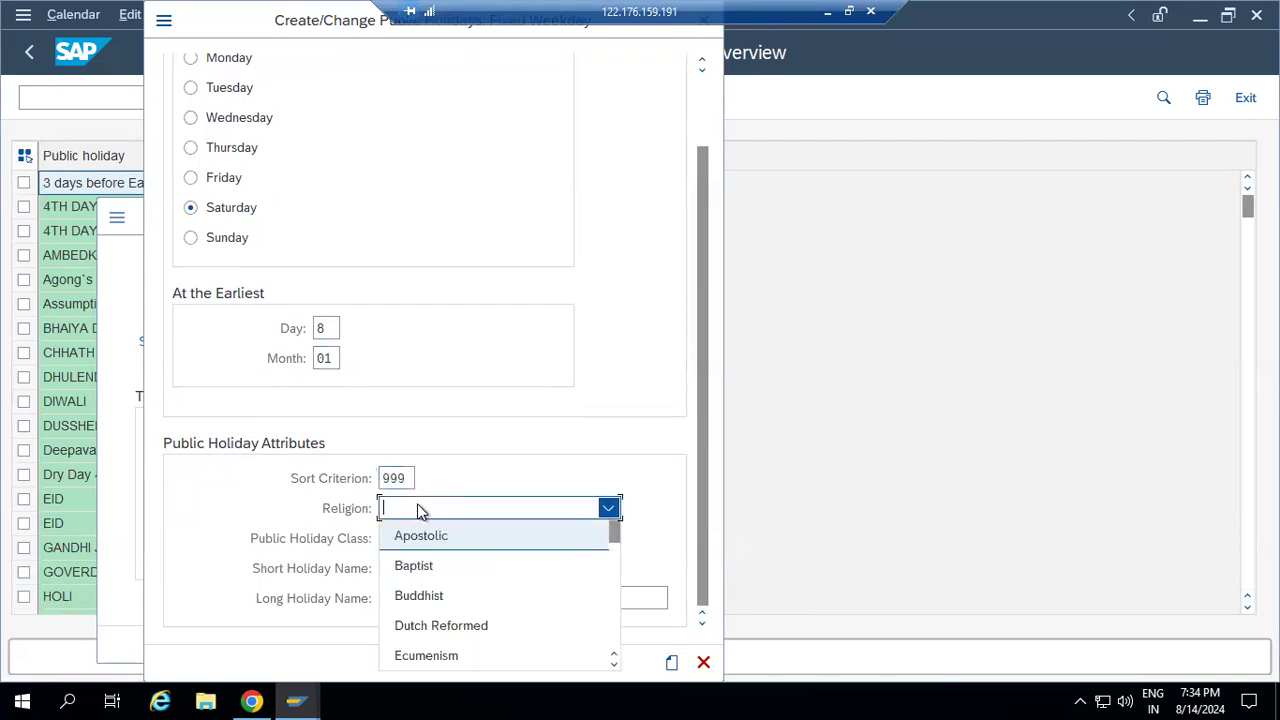
scroll(425, 628, "down", 2)
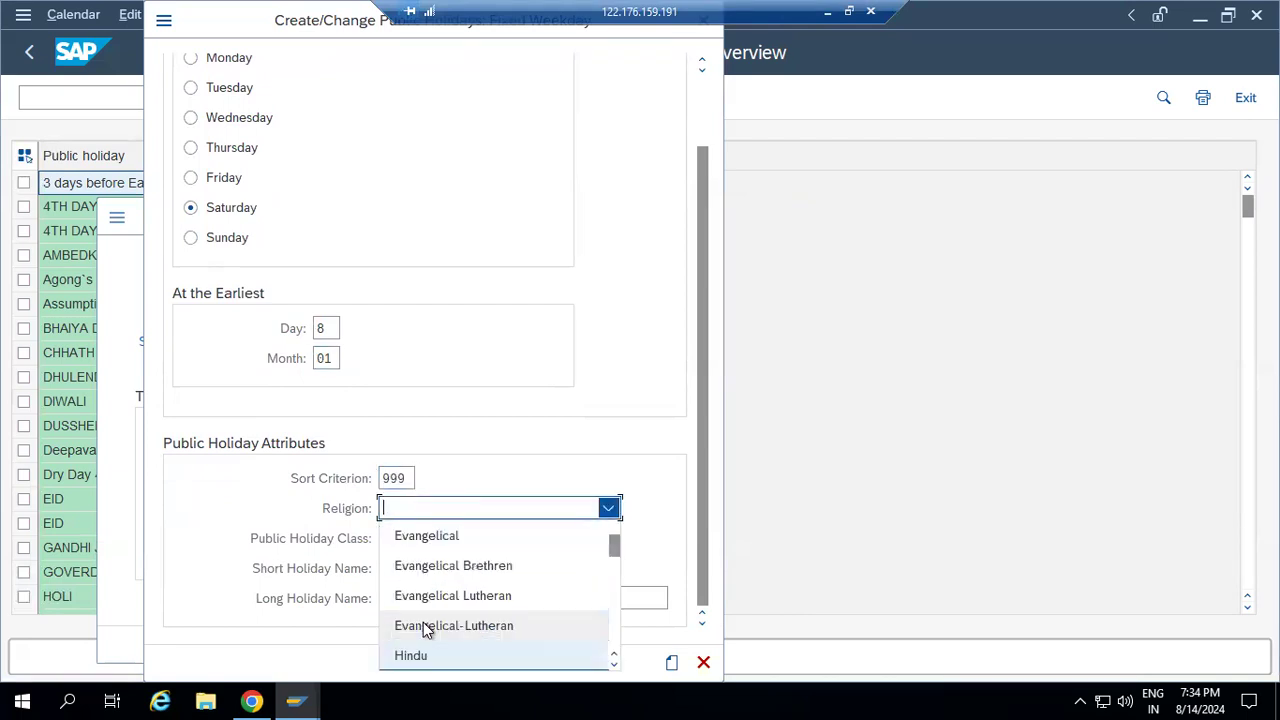
left_click(425, 654)
Assign public holiday class 1, ordinary public holiday, to the Saturday holiday.
left_click(390, 539)
type("1")
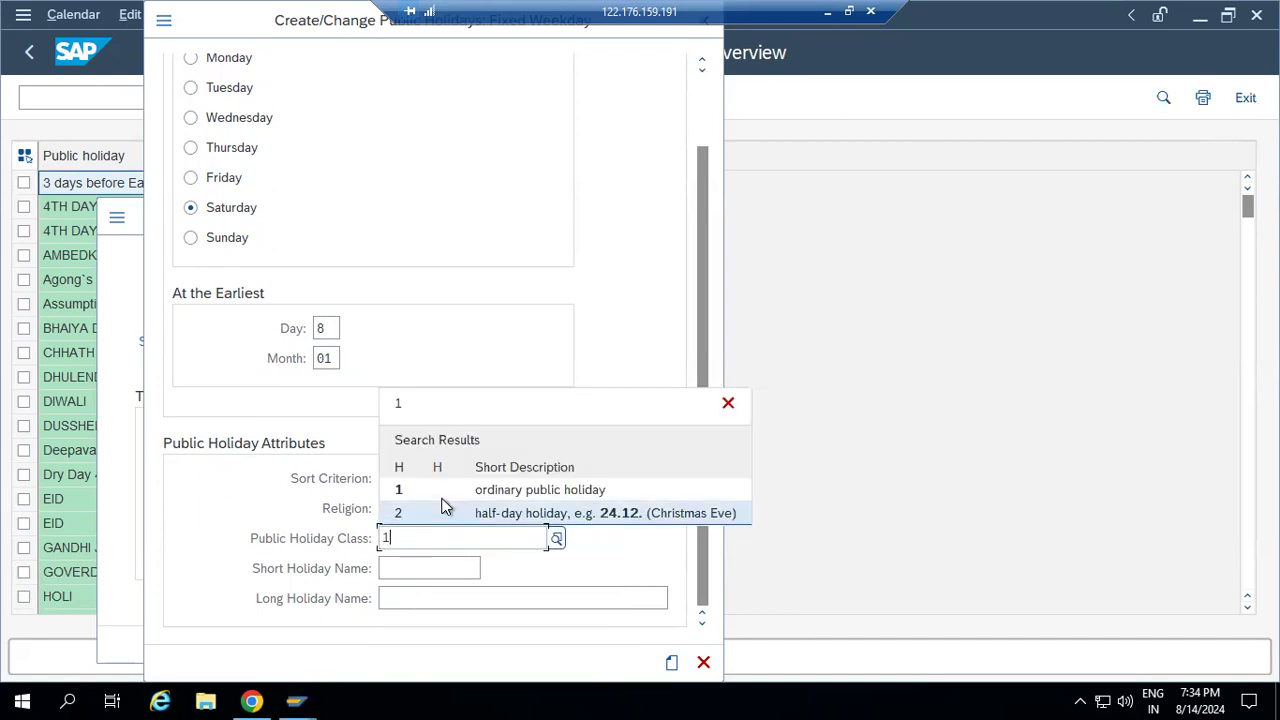
left_click(460, 491)
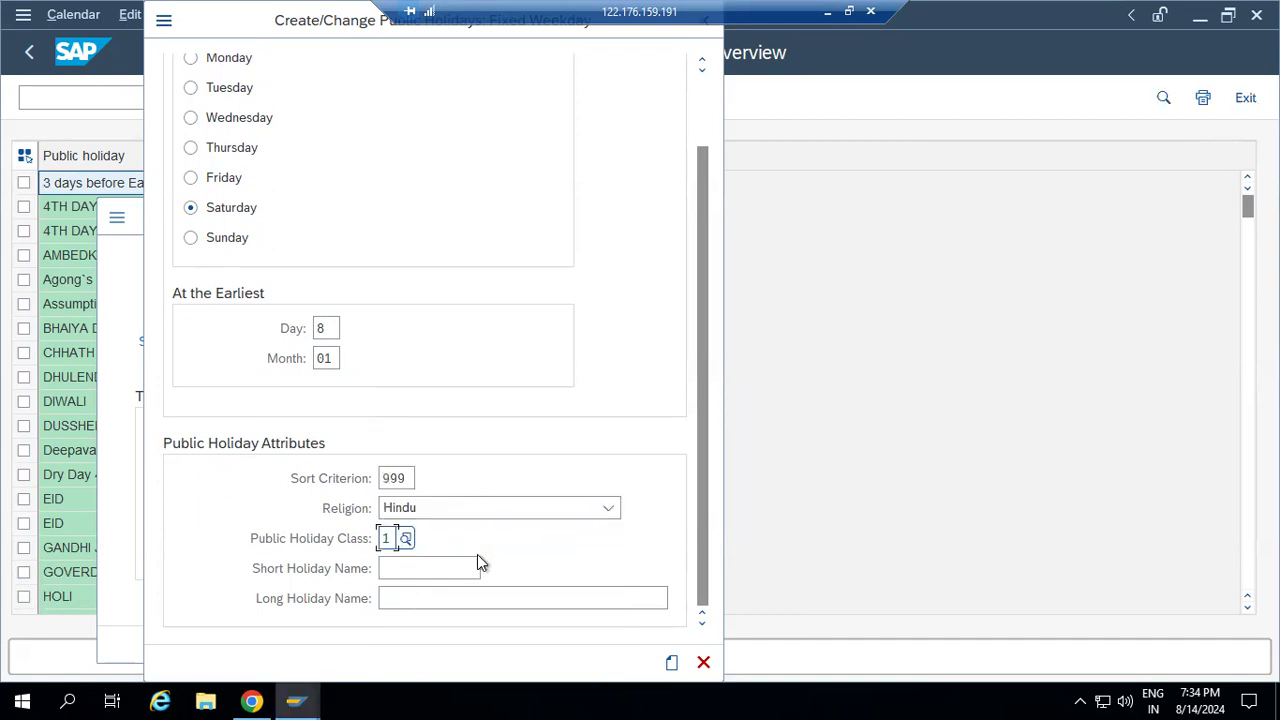
Enter SAT 999 as the short name of the Saturday holiday.
left_click(452, 568)
type("EVERY SATU")
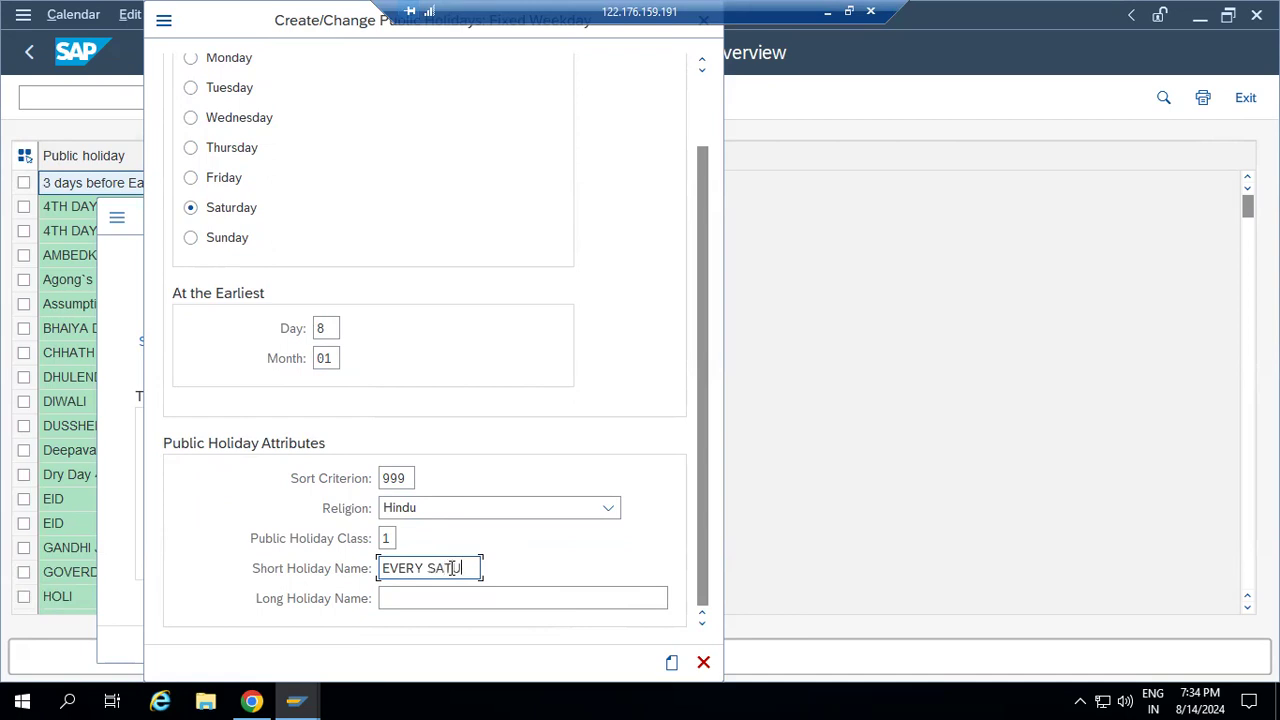
key("BackSpace")
key("BackSpace")
key("BackSpace")
key("BackSpace")
key("BackSpace")
key("BackSpace")
key("BackSpace")
key("BackSpace")
key("BackSpace")
key("BackSpace")
type("SAT")
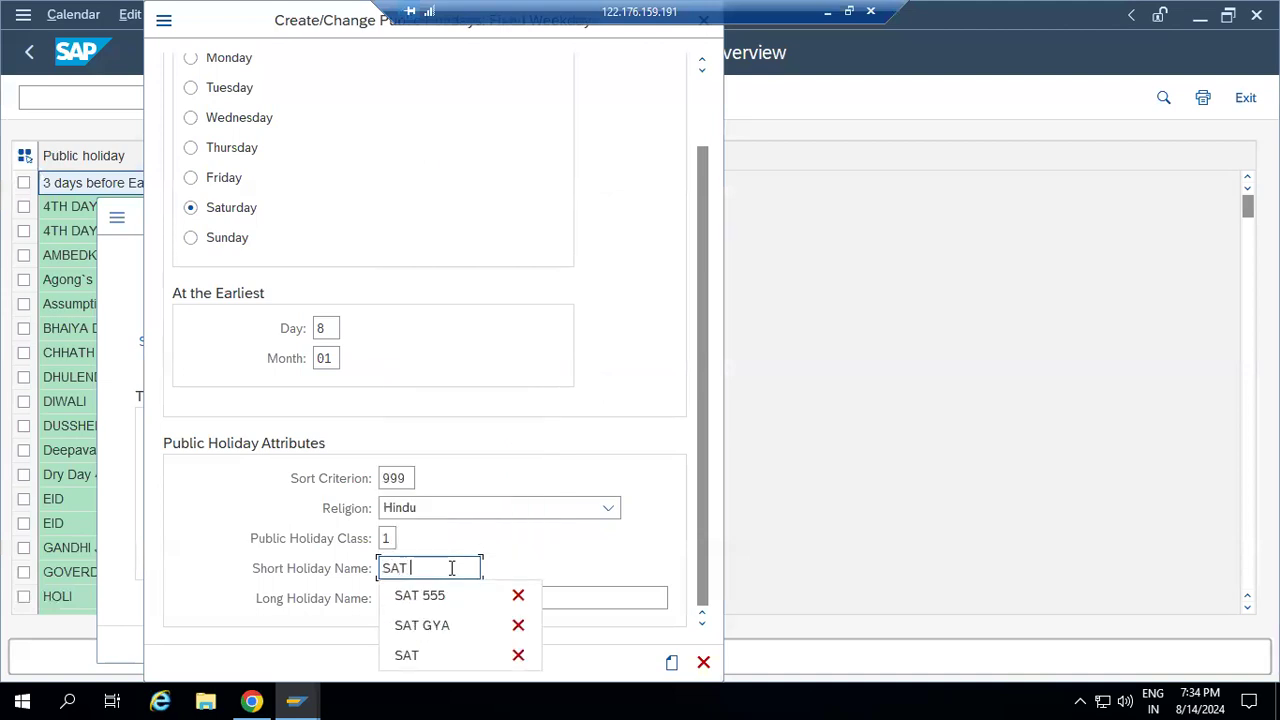
type(" 9999")
key("BackSpace")
Enter "2d SATURDAY is holiday" as the long holiday name and create the holiday.
left_click(442, 599)
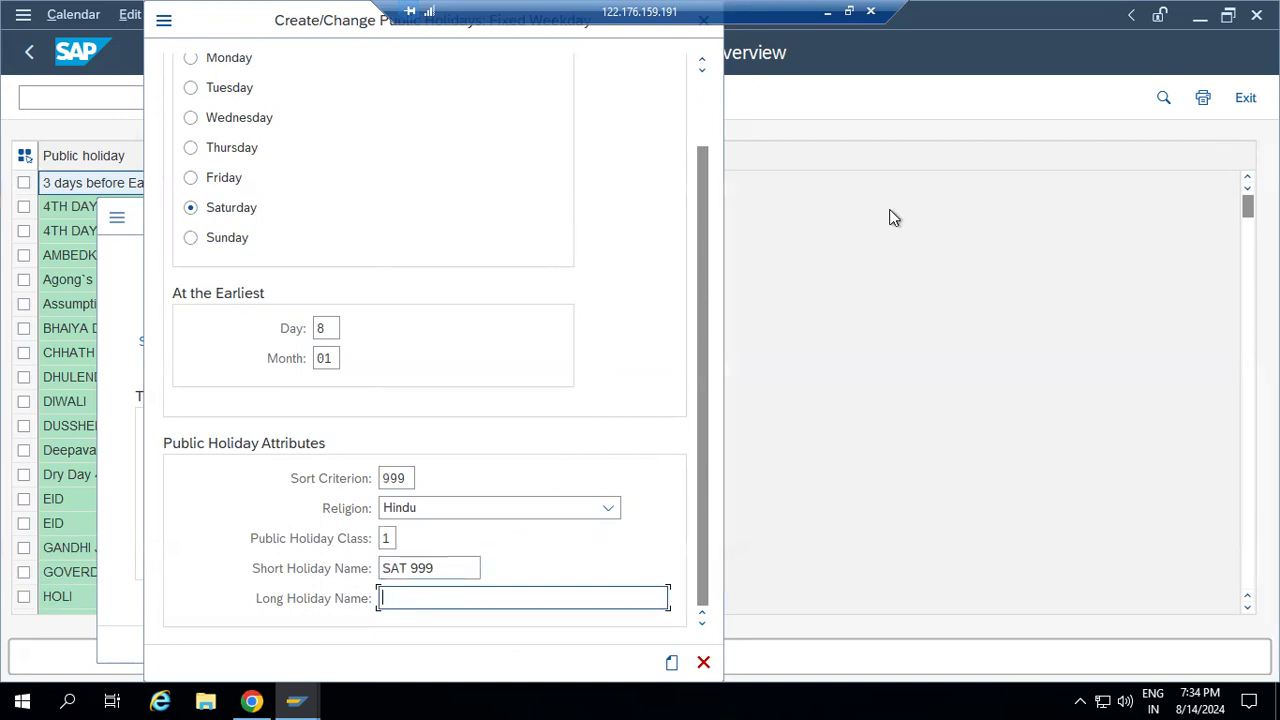
type("@nd SATURDAY is holiday")
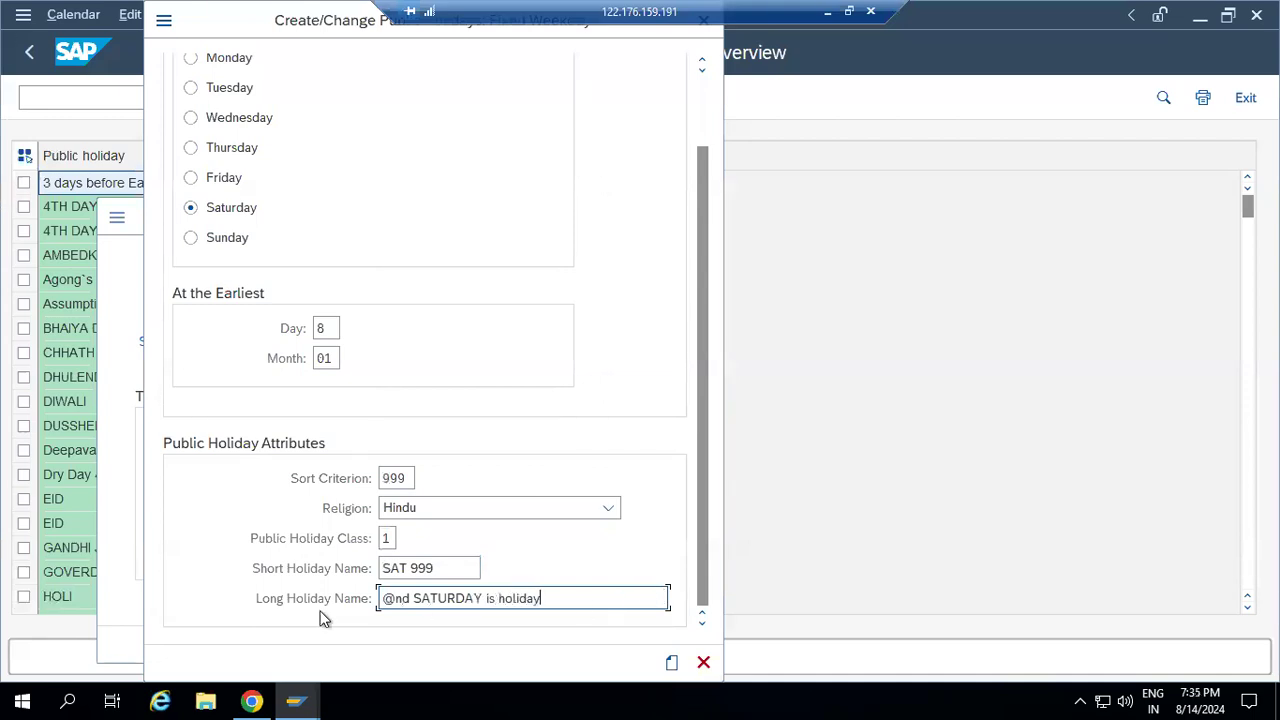
key("BackSpace")
type("2")
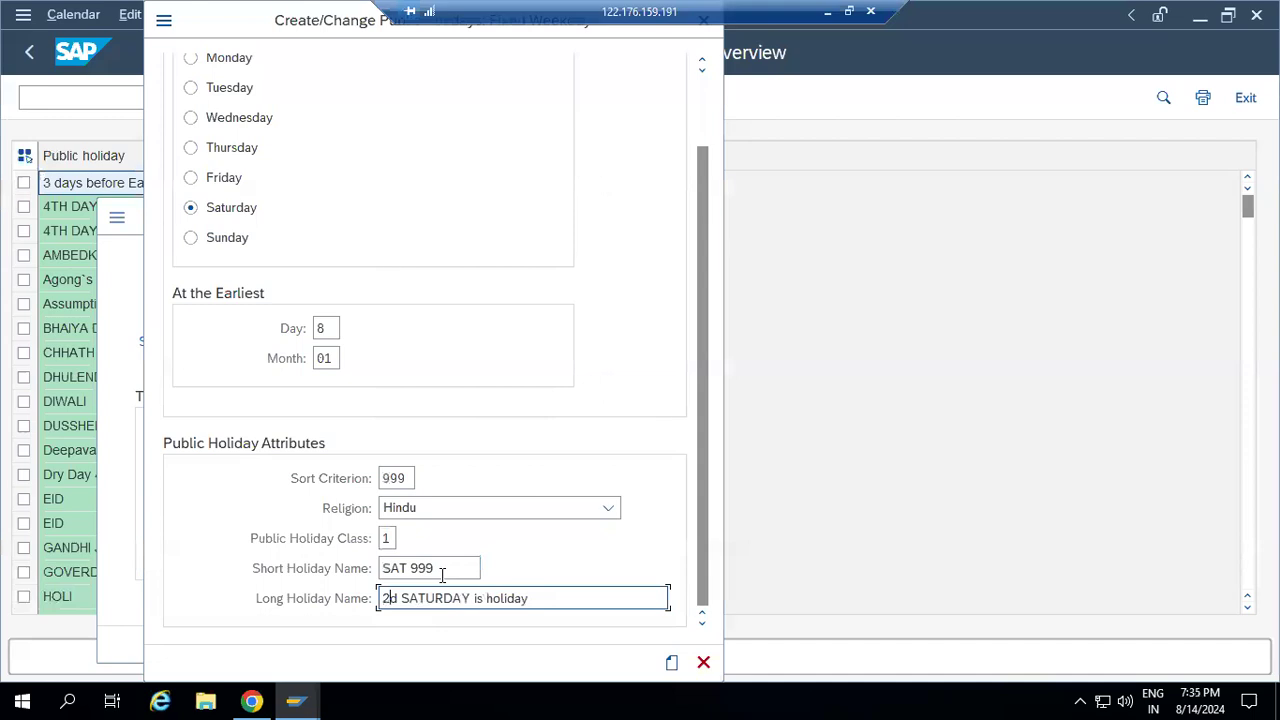
left_click(671, 662)
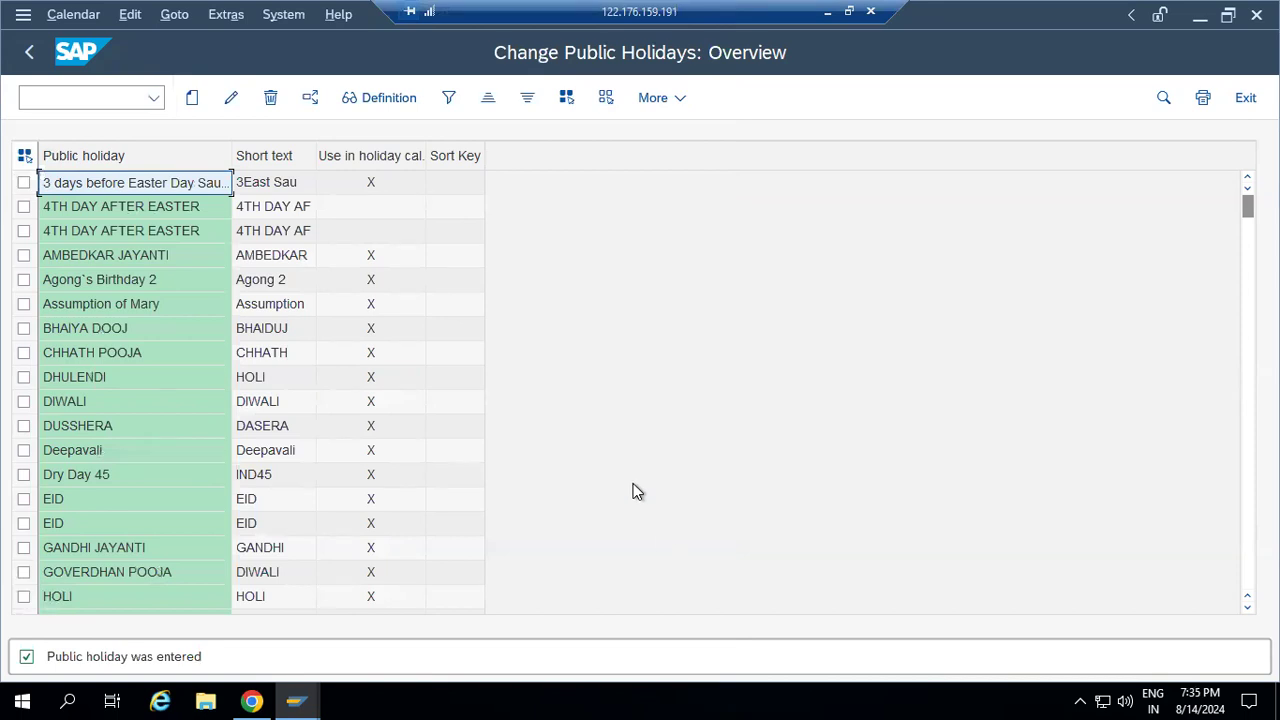
Start a new floating public holiday and enter the years 2014 and 2015 for its first two dates.
left_click(191, 100)
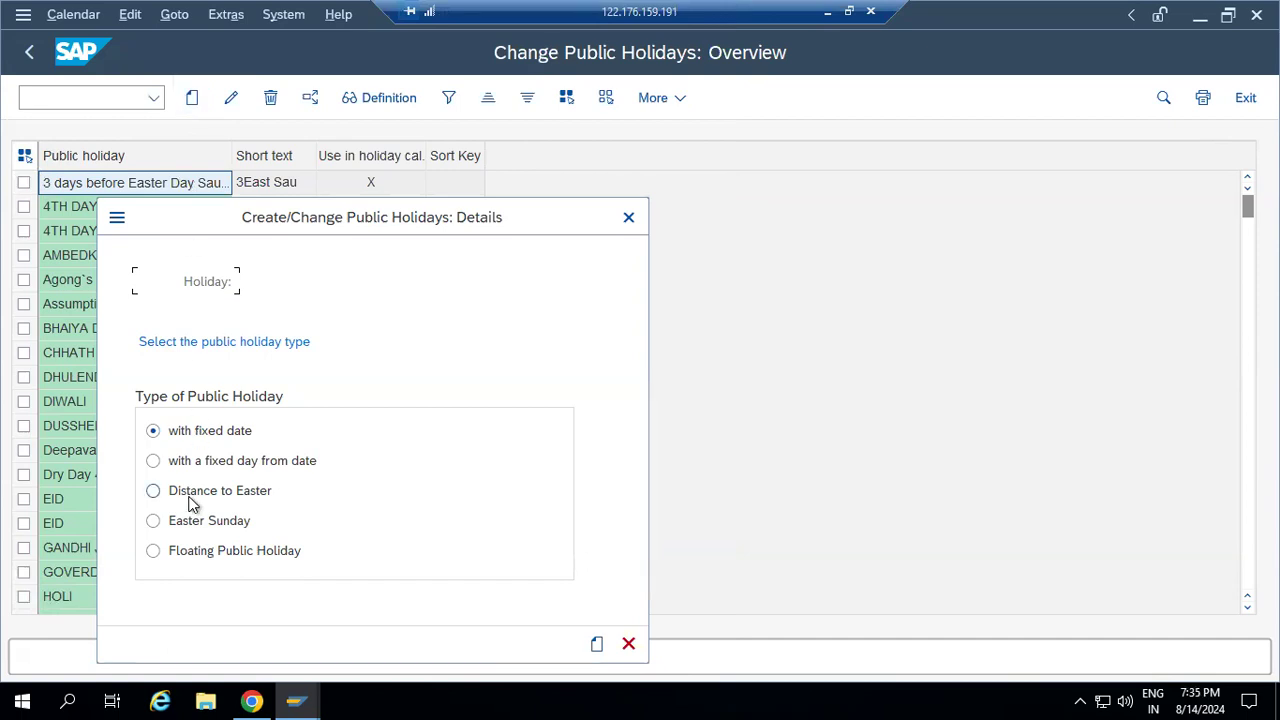
left_click(155, 553)
left_click(595, 644)
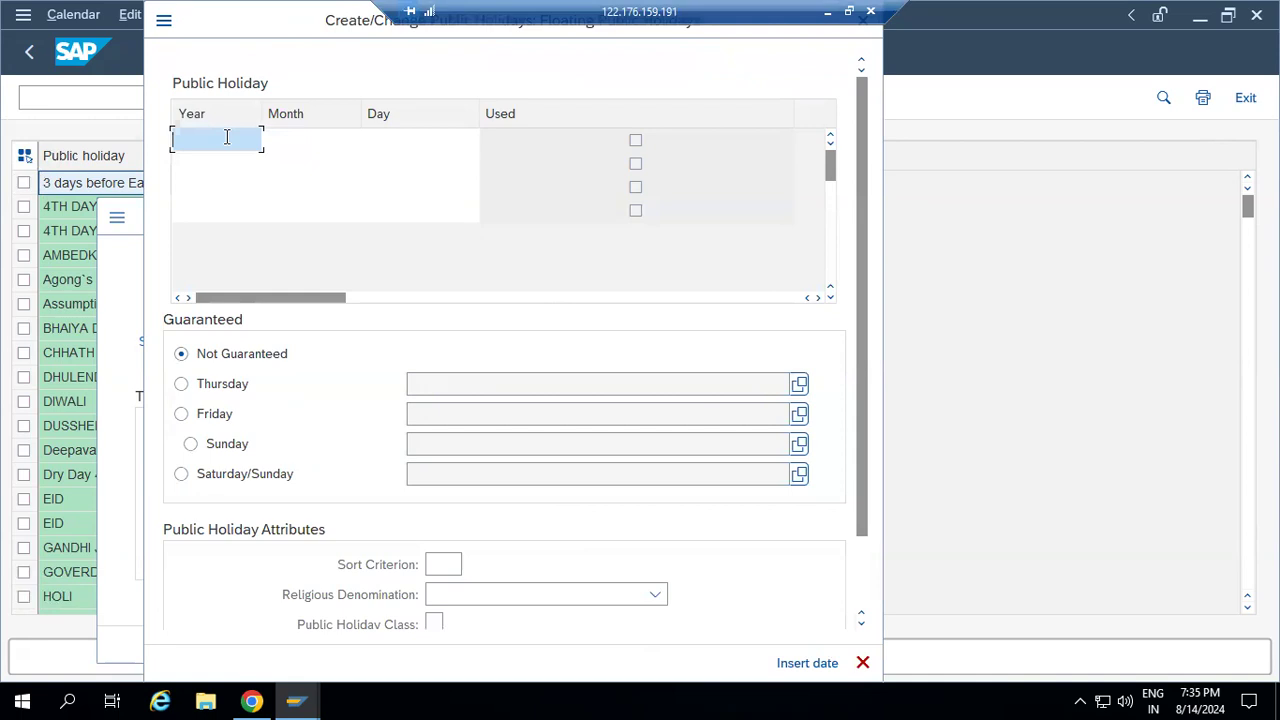
type("2014")
left_click(227, 166)
type("2015")
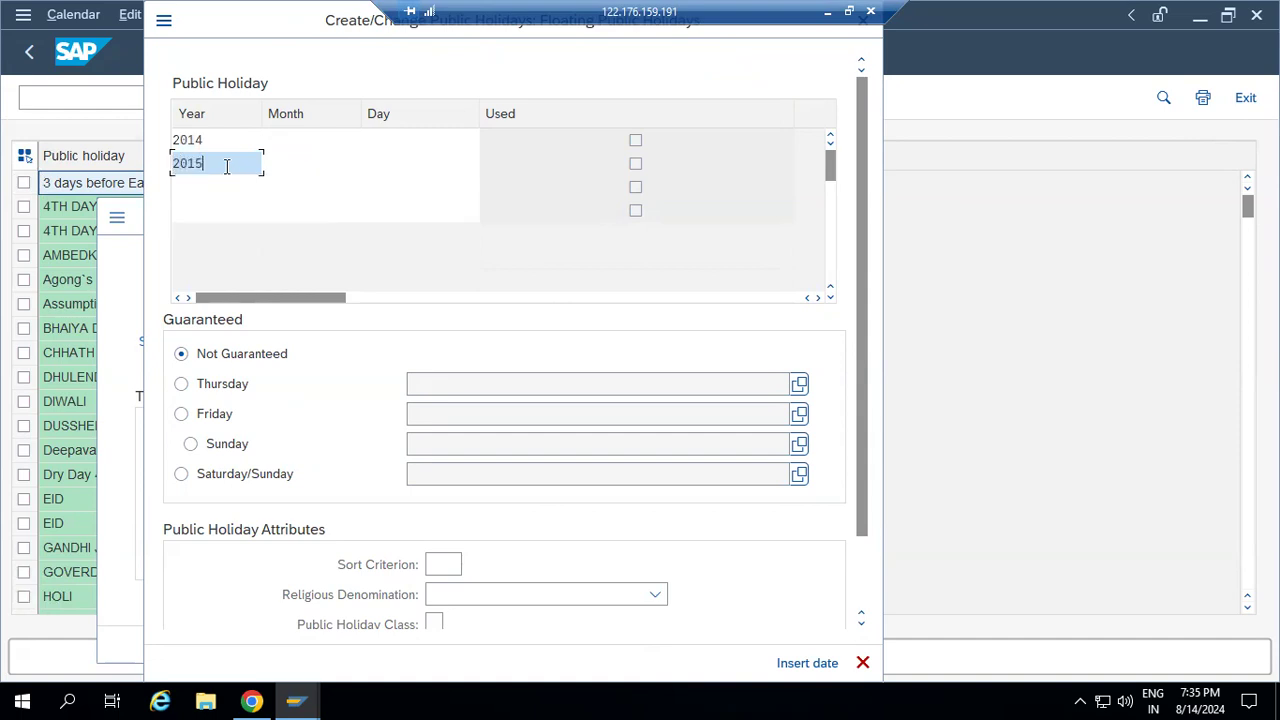
Set the month to 01 for both dates of the floating holiday.
left_click(307, 139)
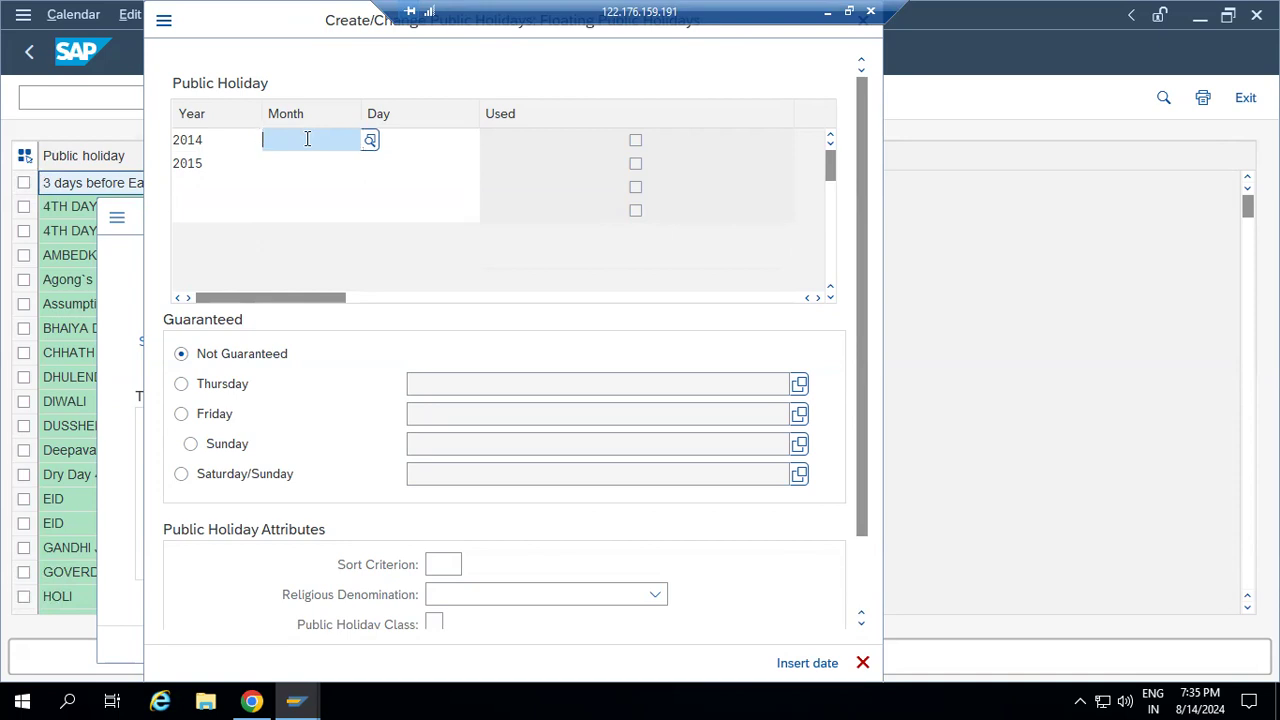
type("01")
left_click(307, 168)
left_click(307, 168)
type("01")
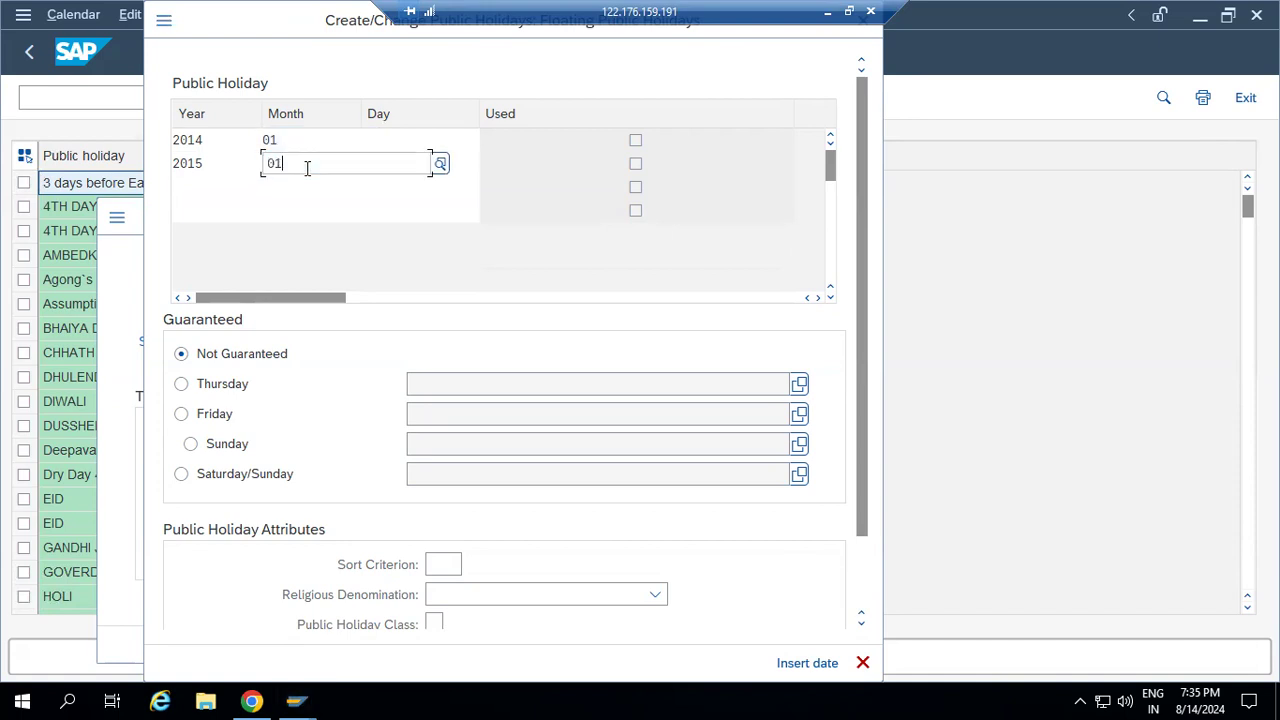
Set the day to 14 for the first date and 15 for the second date.
left_click(395, 137)
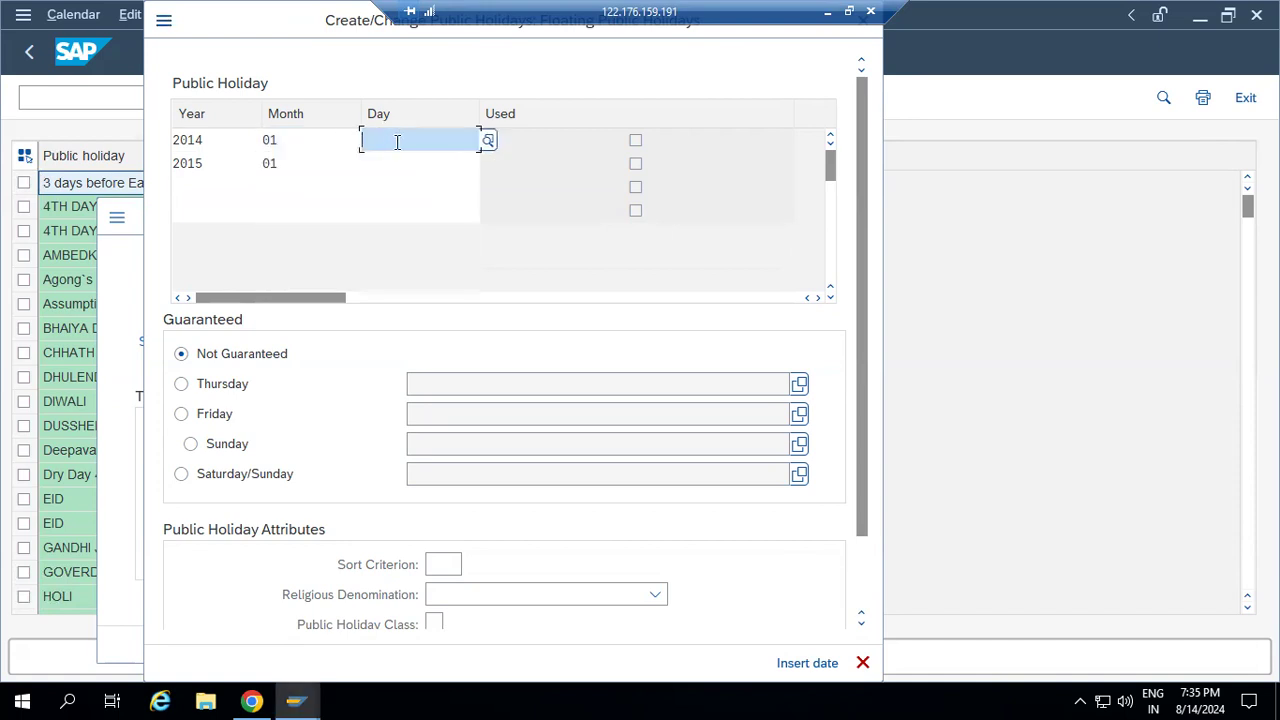
type("15")
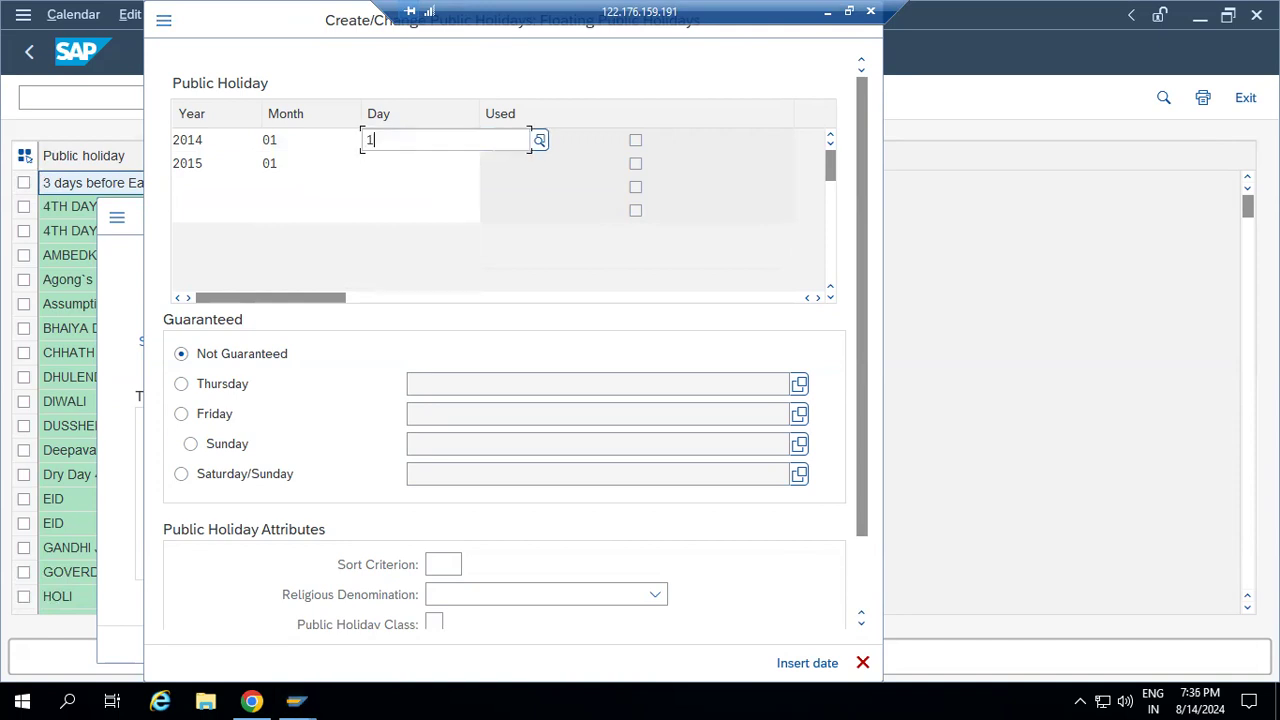
key("BackSpace")
type("4")
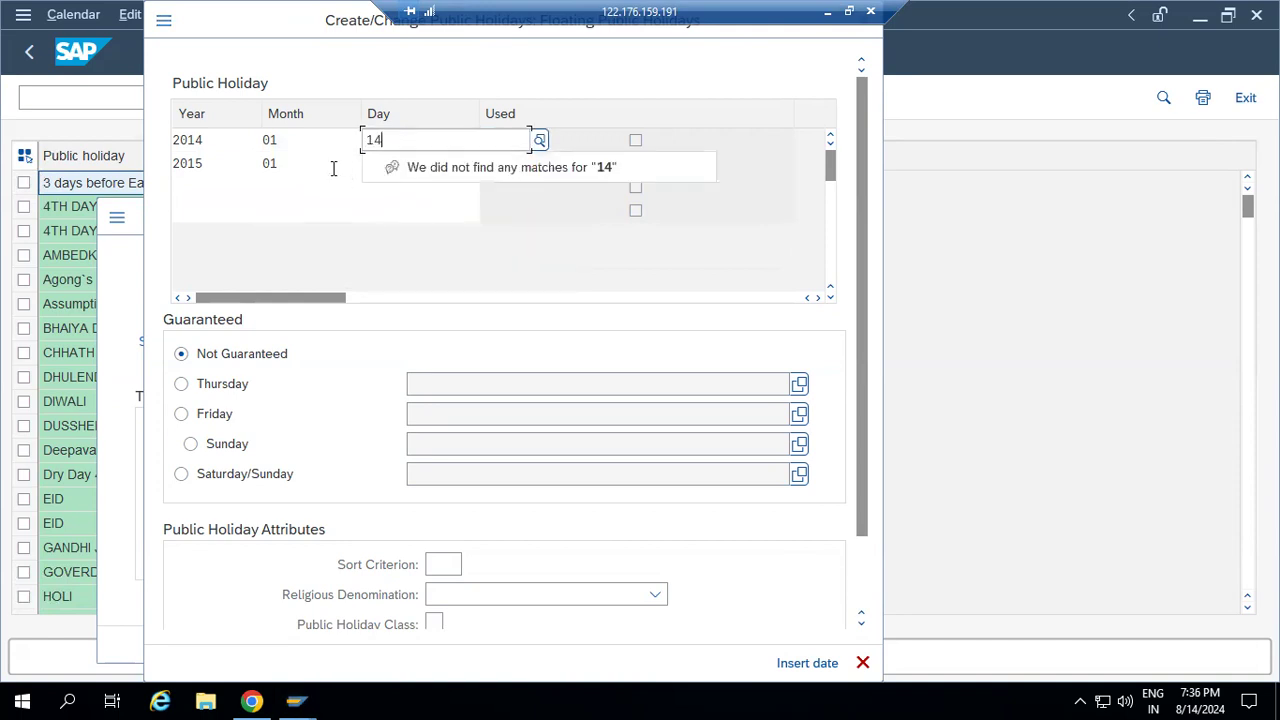
left_click(342, 166)
left_click(405, 168)
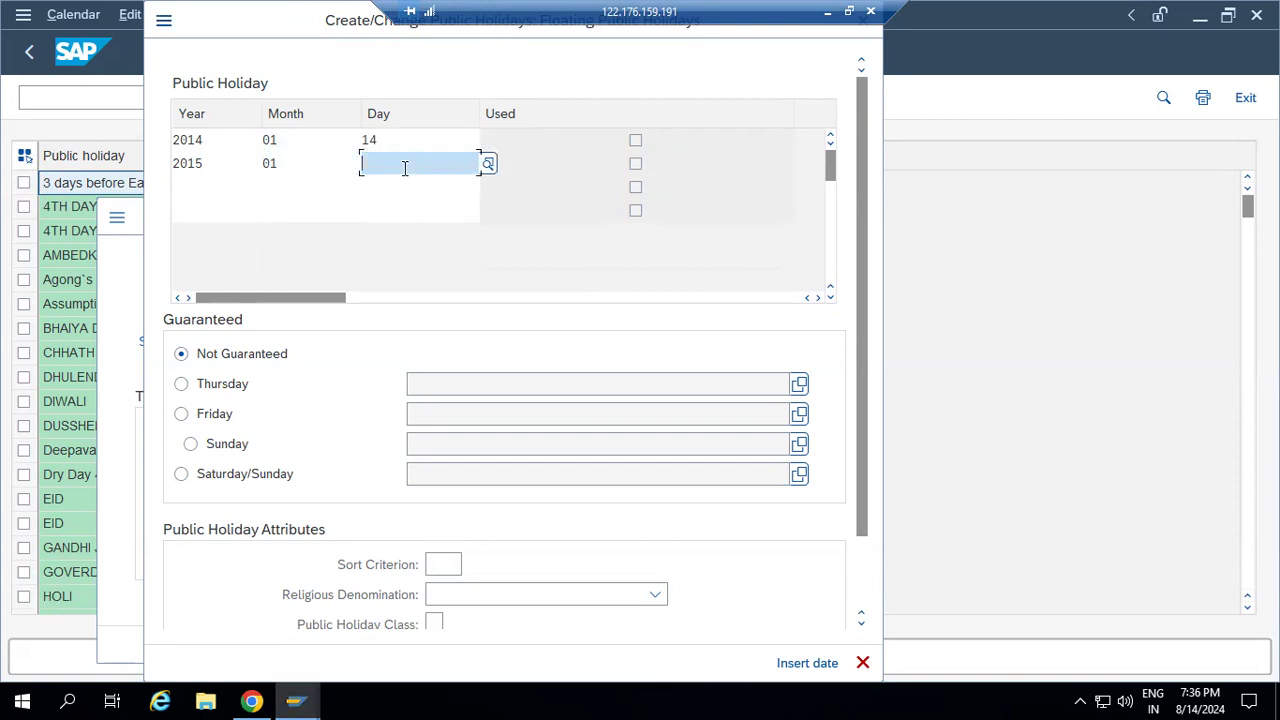
type("15")
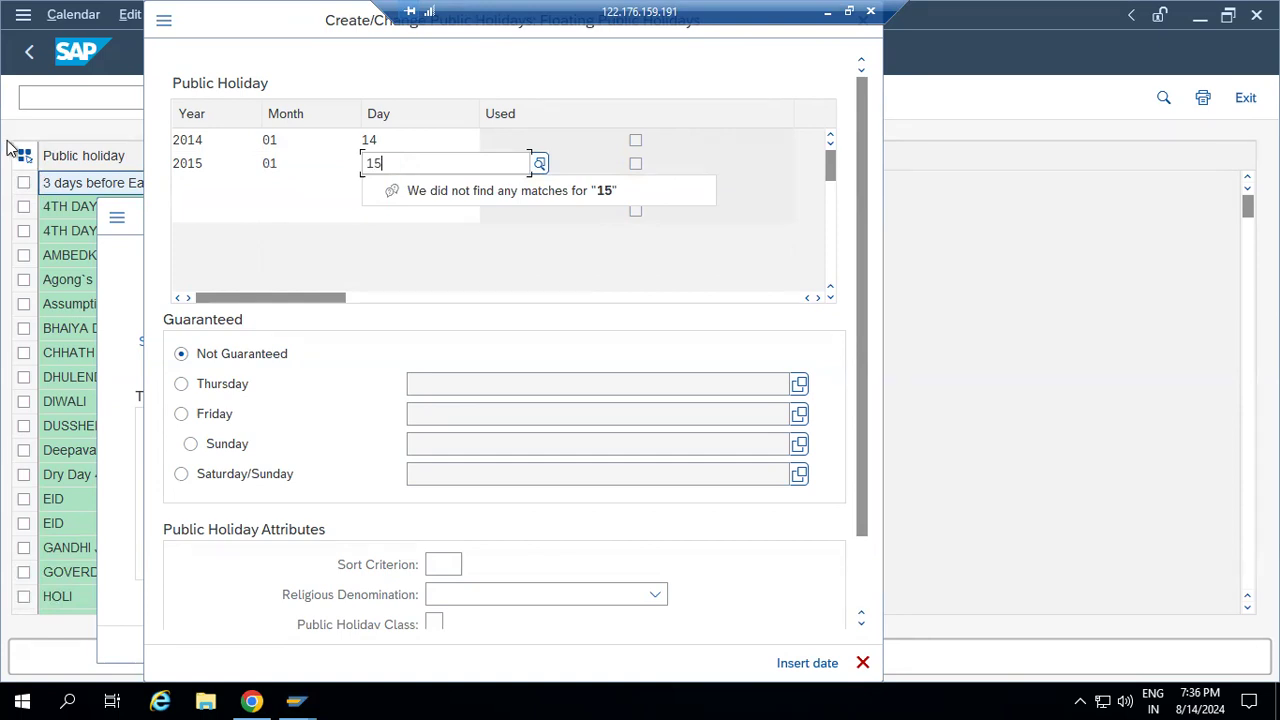
Correct the second date's year to 2025 and submit the date entries.
left_click(199, 165)
key("BackSpace")
type("2")
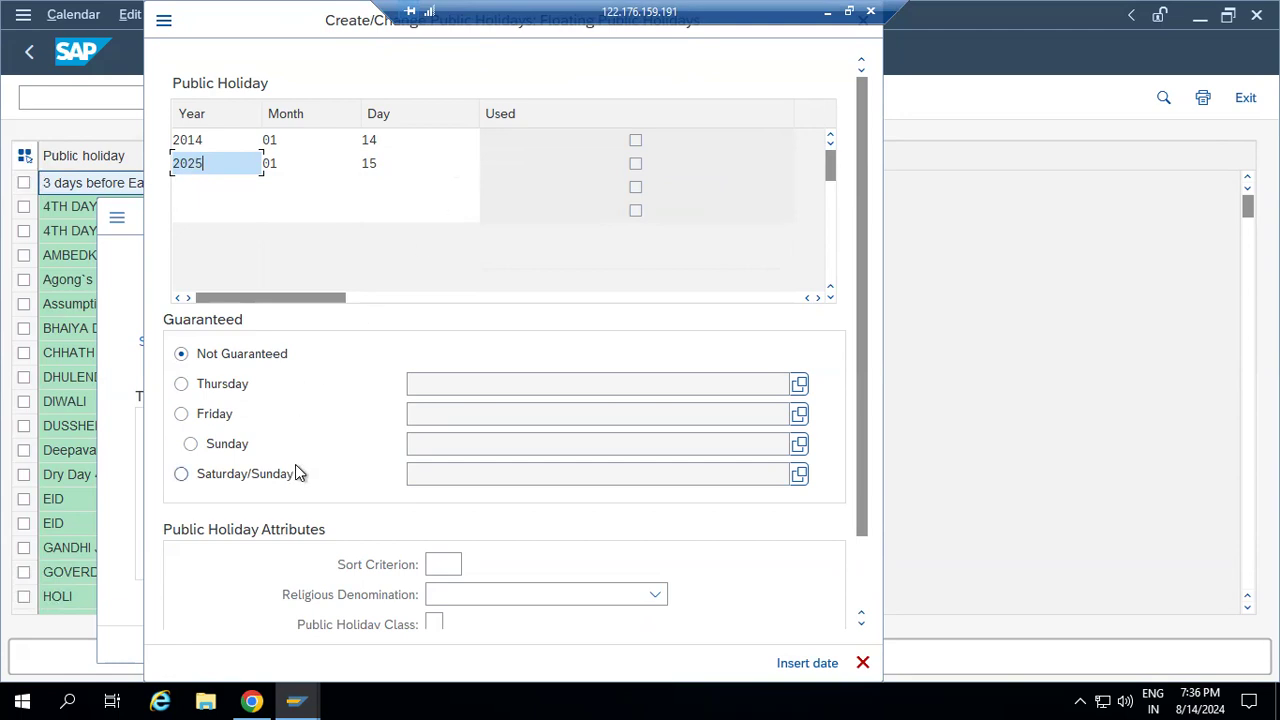
key("Return")
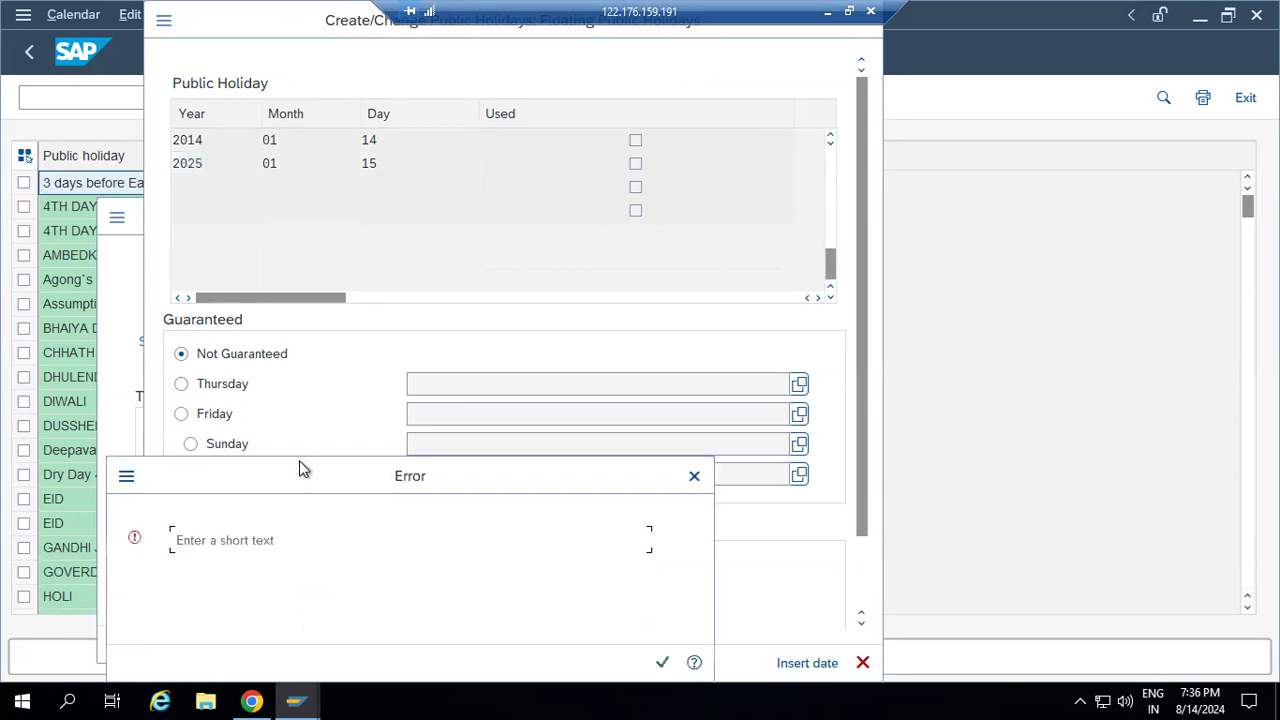
left_click(696, 478)
Set the floating holiday's sort criterion to 999 and its religious denomination to Hindu.
left_click(863, 620)
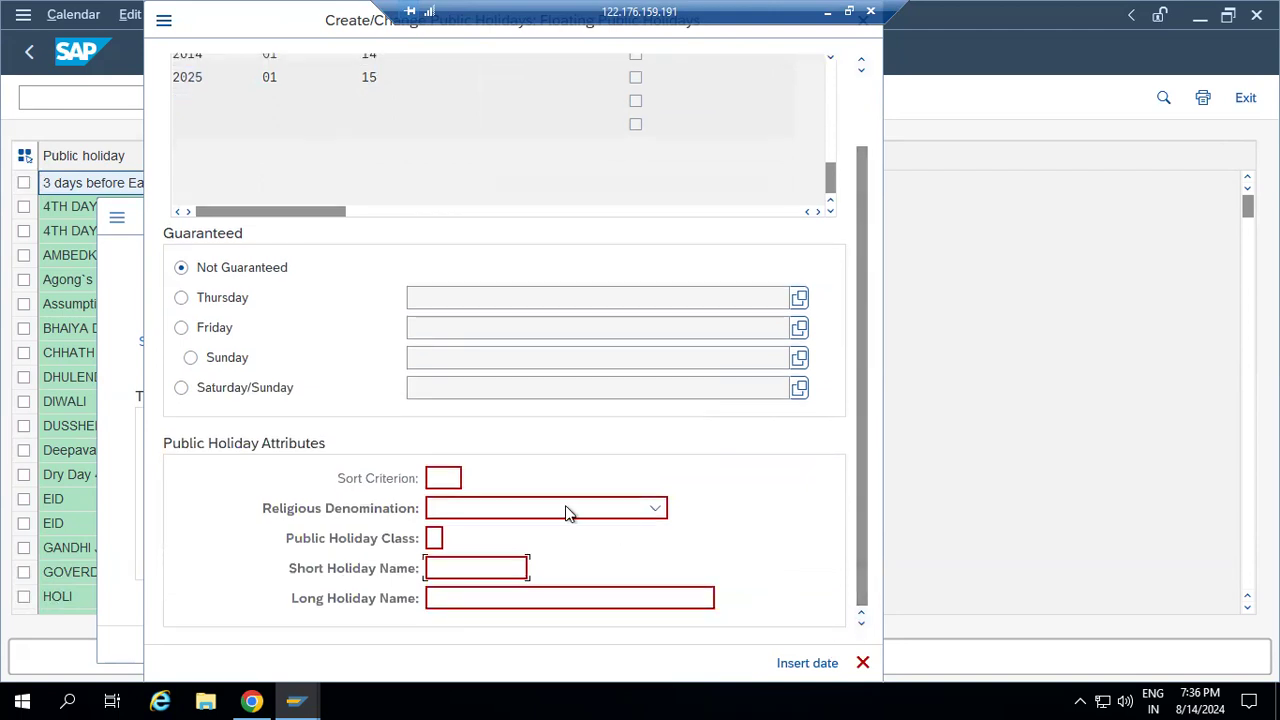
left_click(440, 480)
type("919")
left_click(503, 512)
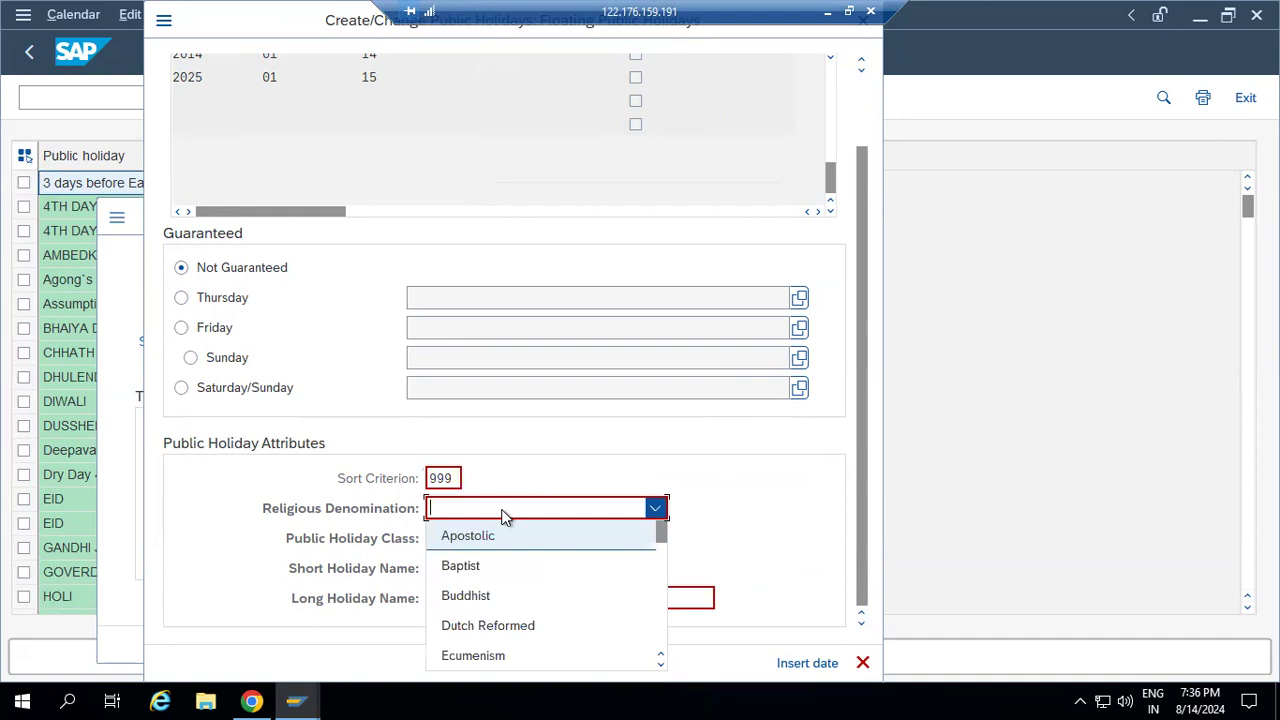
key("h")
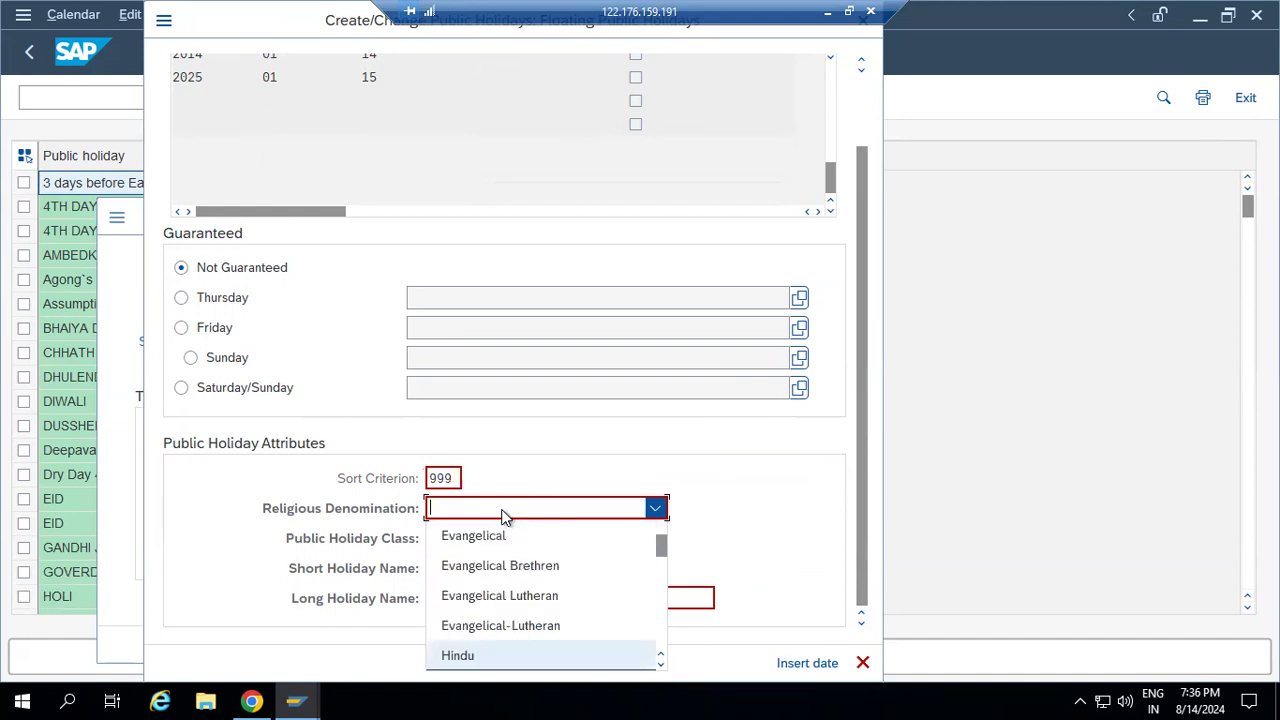
left_click(503, 662)
Assign public holiday class 1, ordinary public holiday, and enter SAN 999 as the short holiday name.
left_click(432, 538)
type("1")
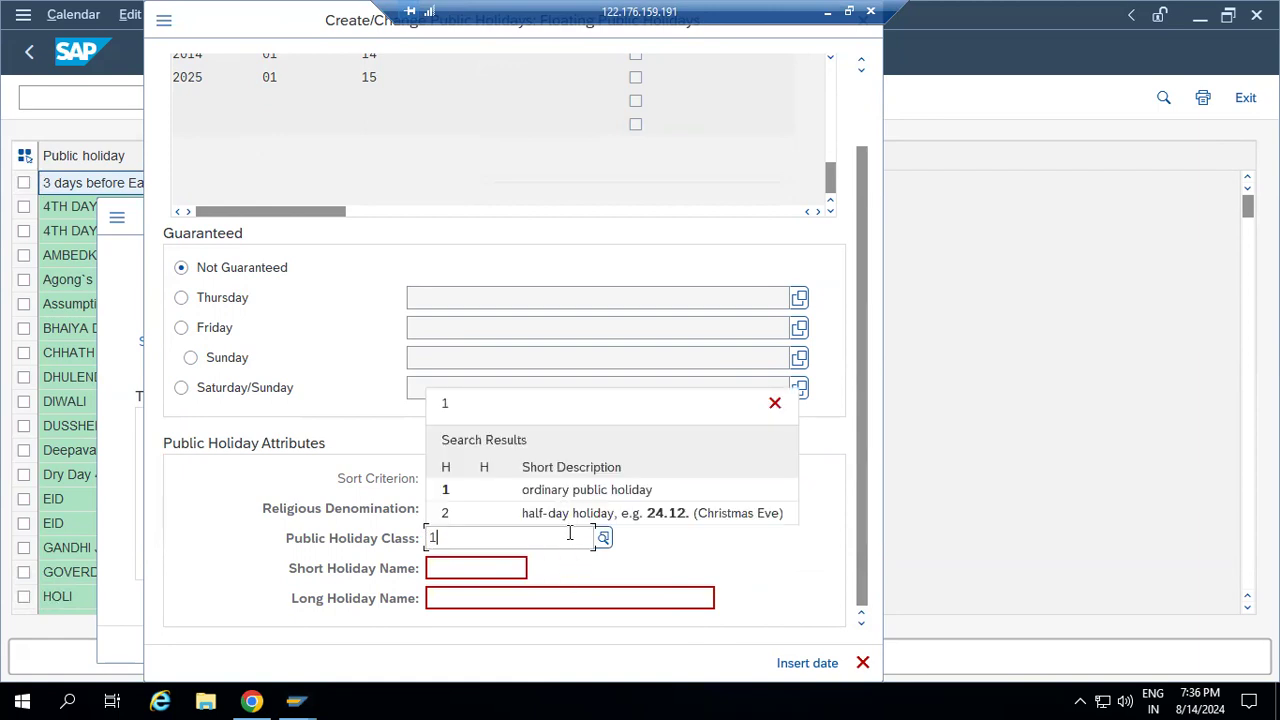
left_click(571, 488)
left_click(500, 568)
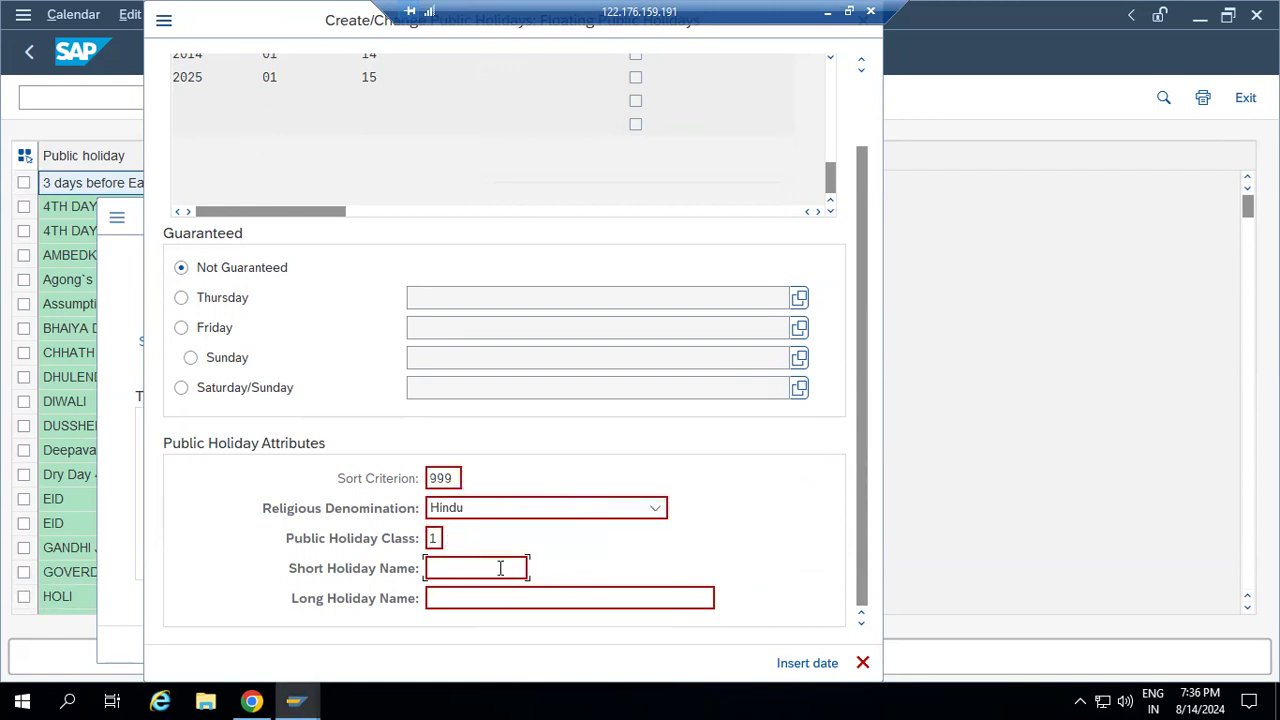
type("SAN")
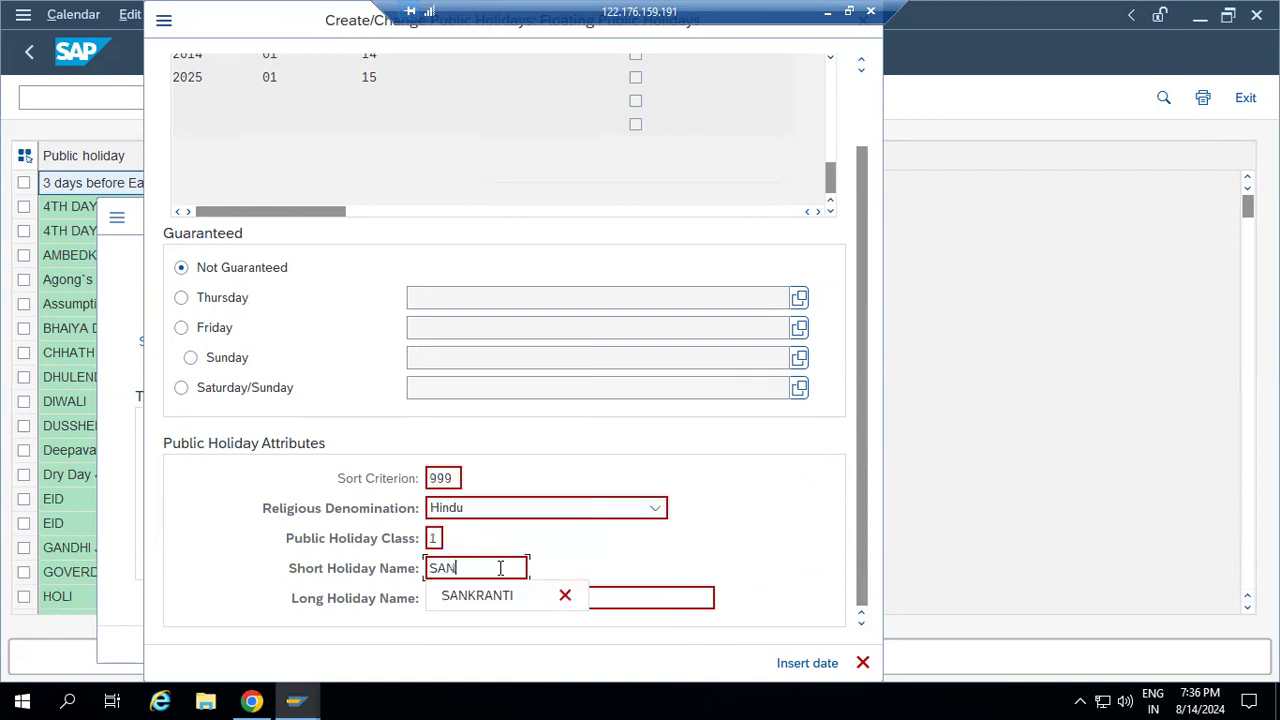
type(" 999")
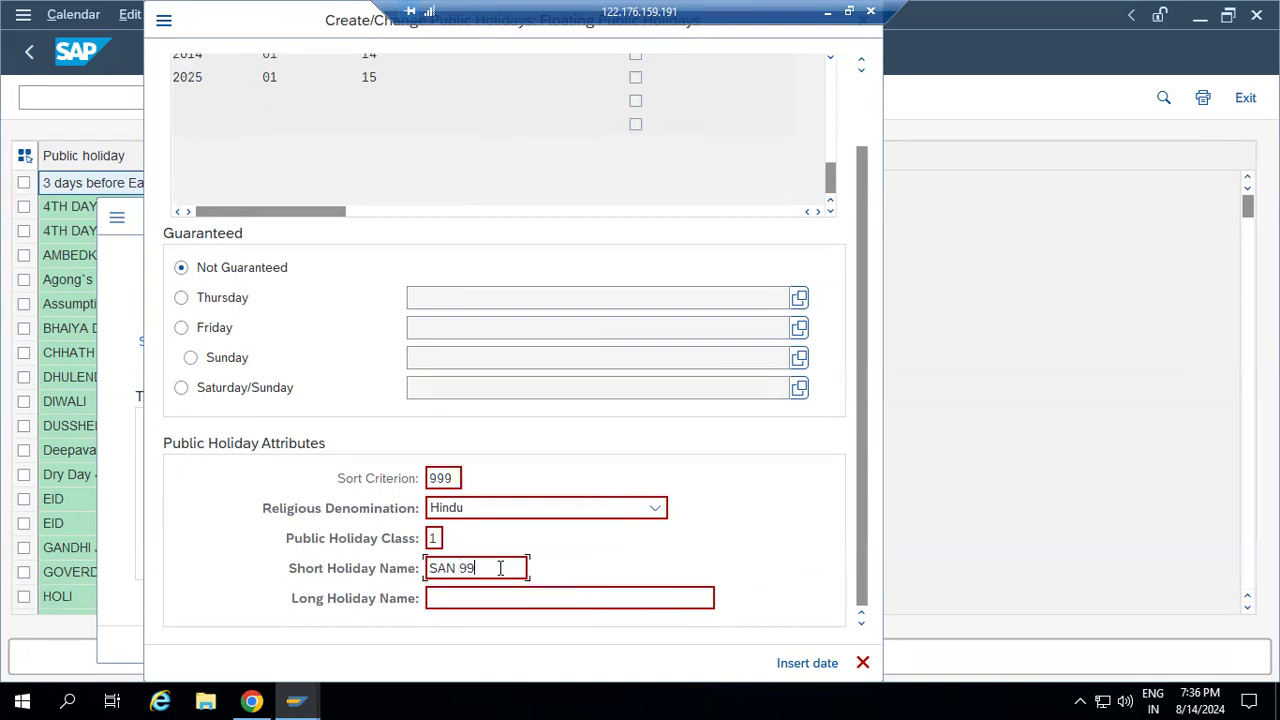
Enter "SANKRANTHI 999" as the long holiday name, insert the dates and create the floating holiday.
left_click(498, 600)
type("SANK")
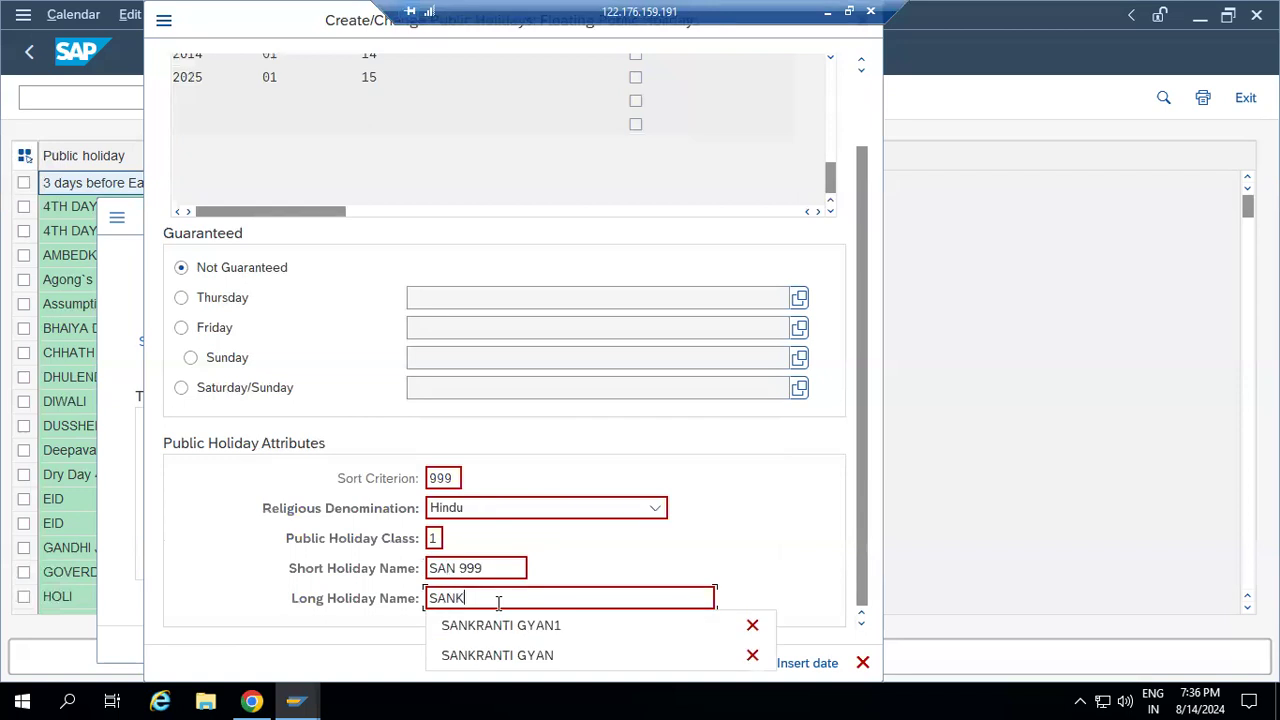
type("RANTHI ")
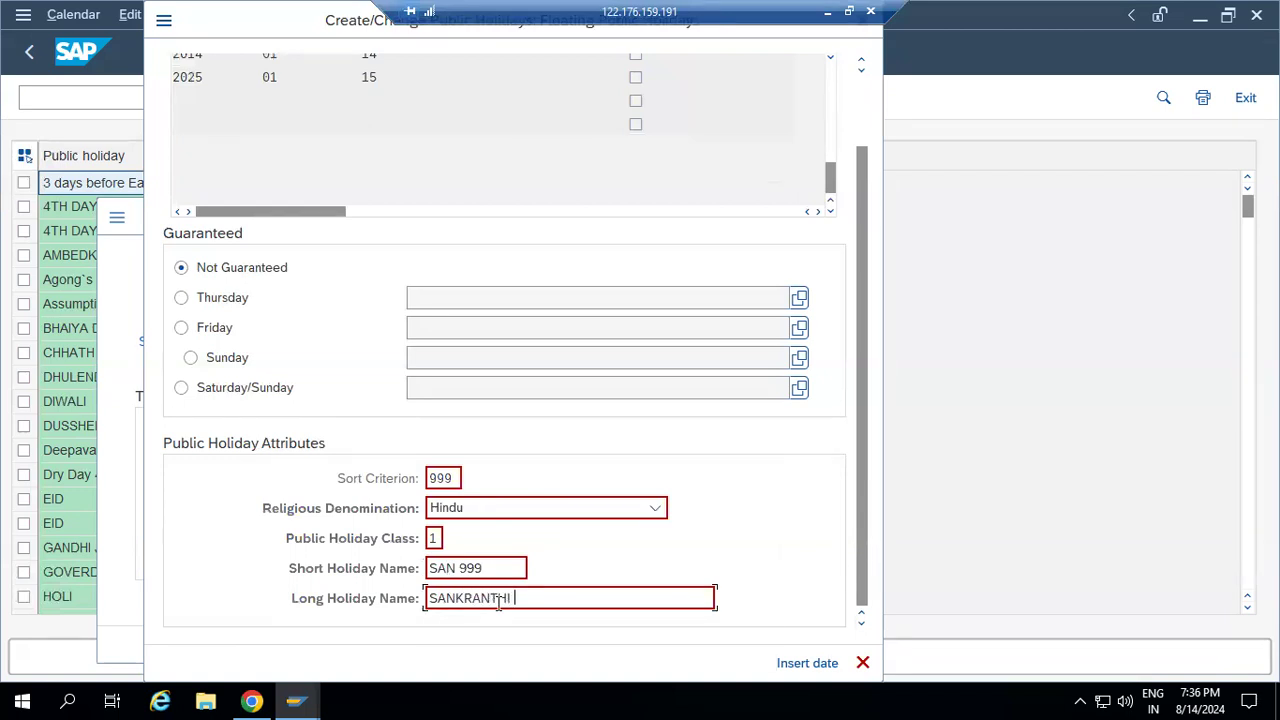
type("999")
left_click(783, 664)
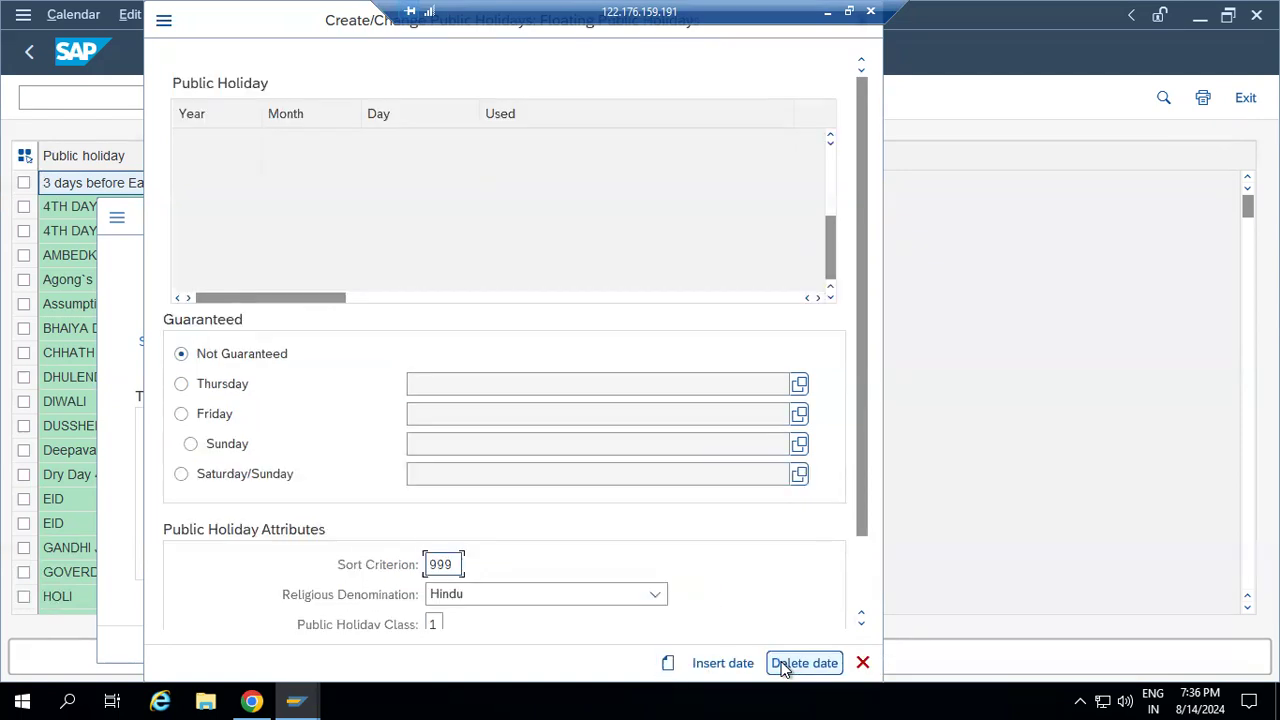
left_click(677, 668)
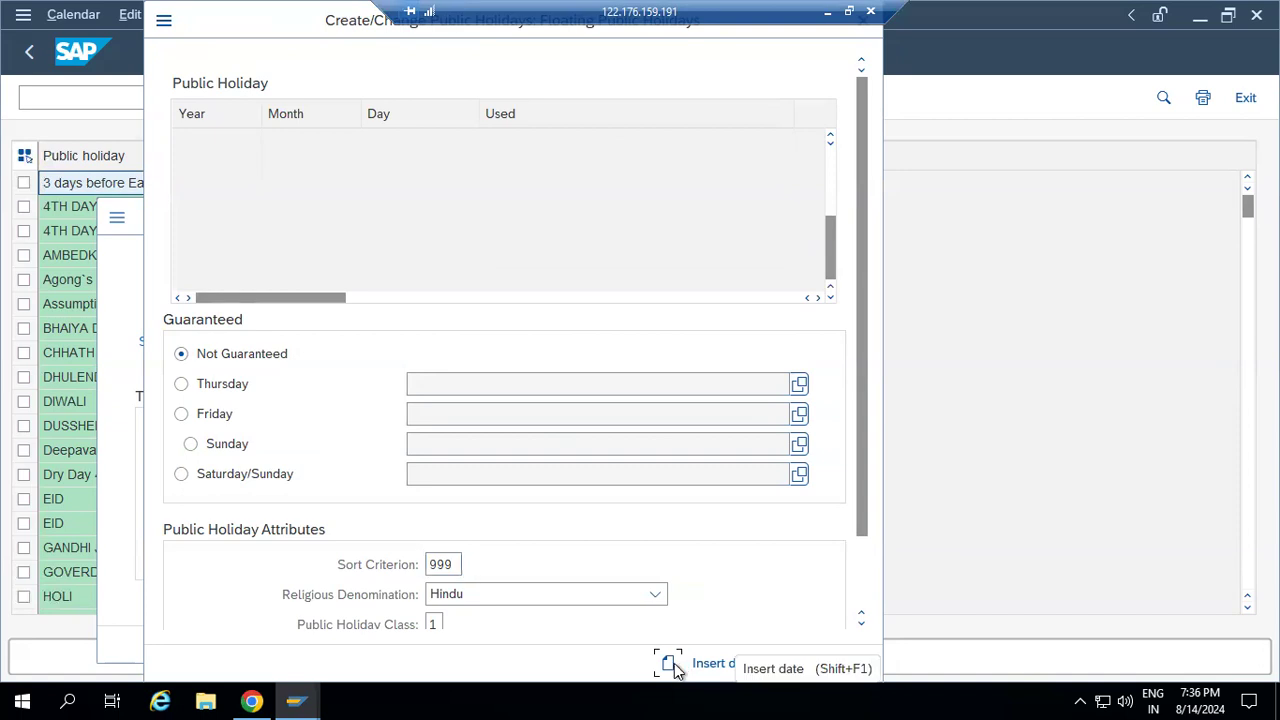
left_click(670, 664)
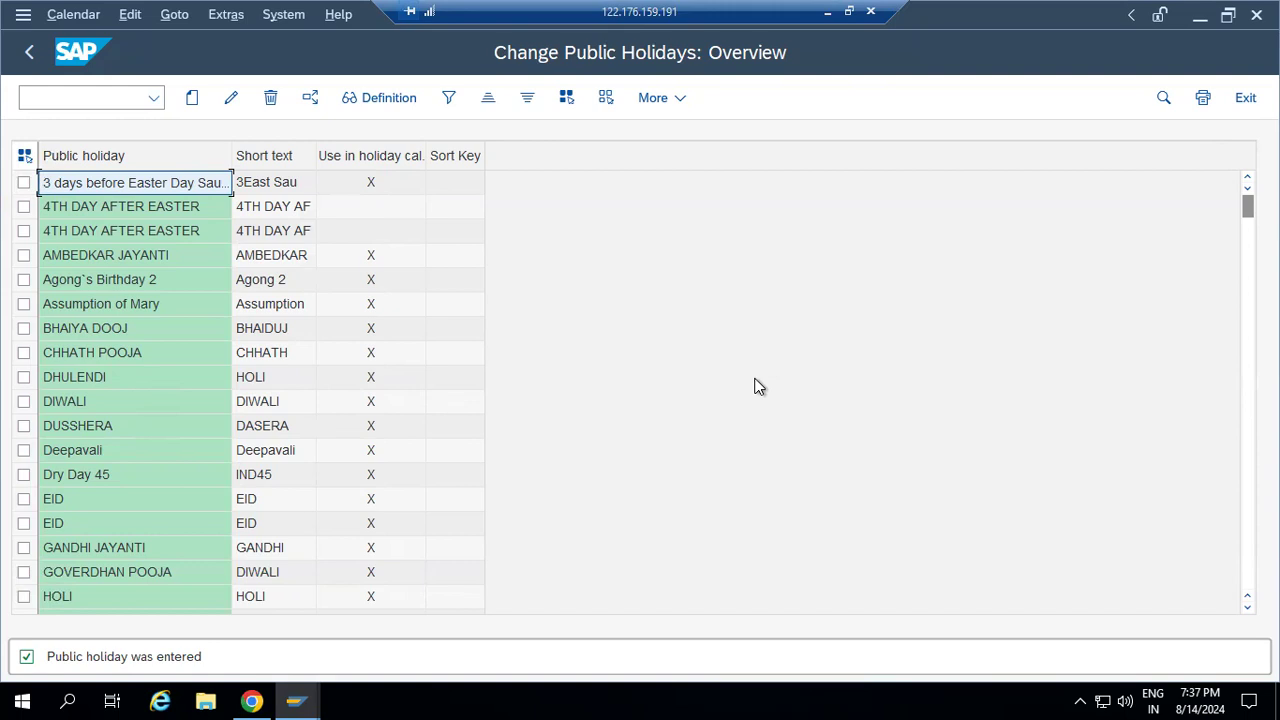
Start a new public holiday of type Easter Sunday and set its sort criterion to 999.
left_click(192, 99)
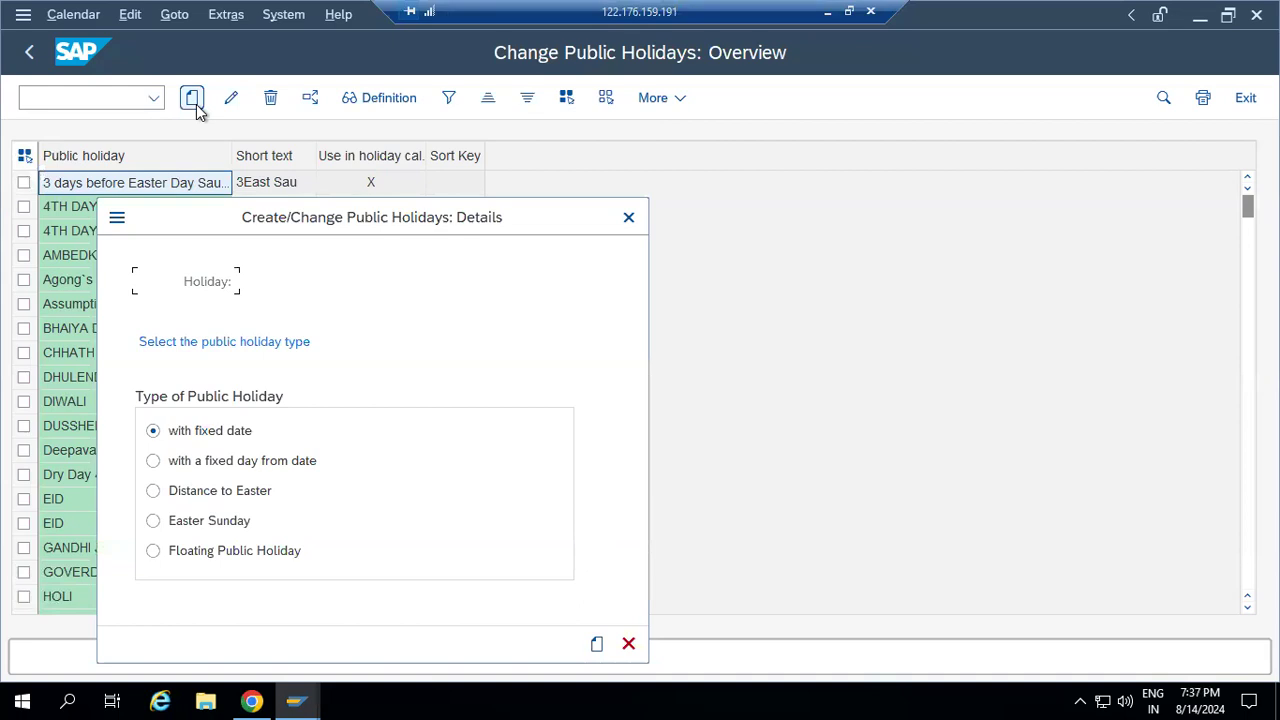
left_click(153, 521)
left_click(597, 644)
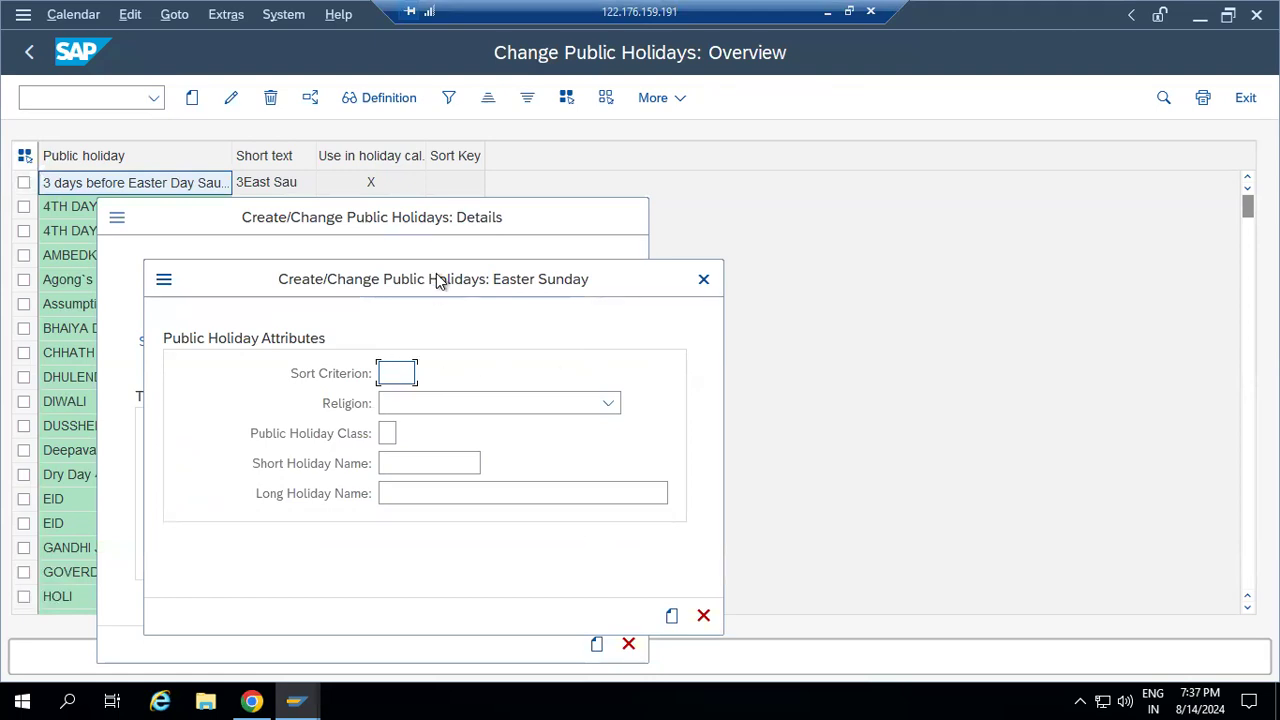
left_click(703, 279)
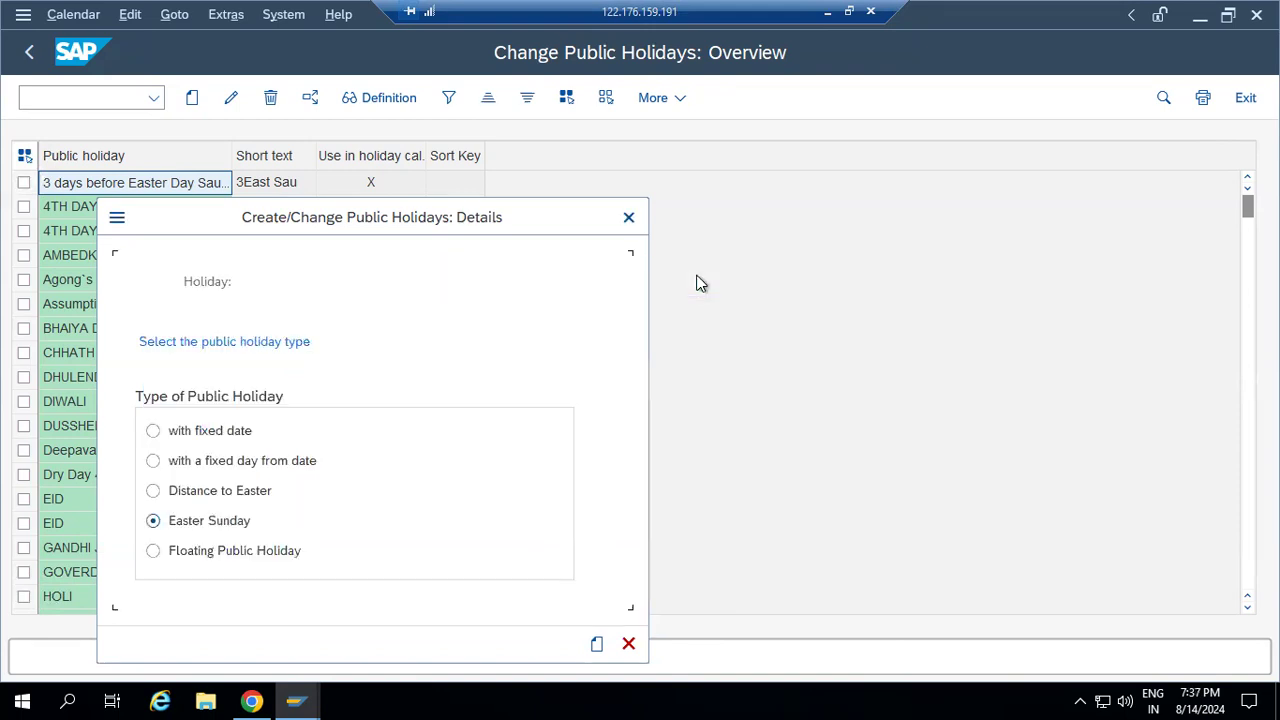
left_click(596, 643)
type("999")
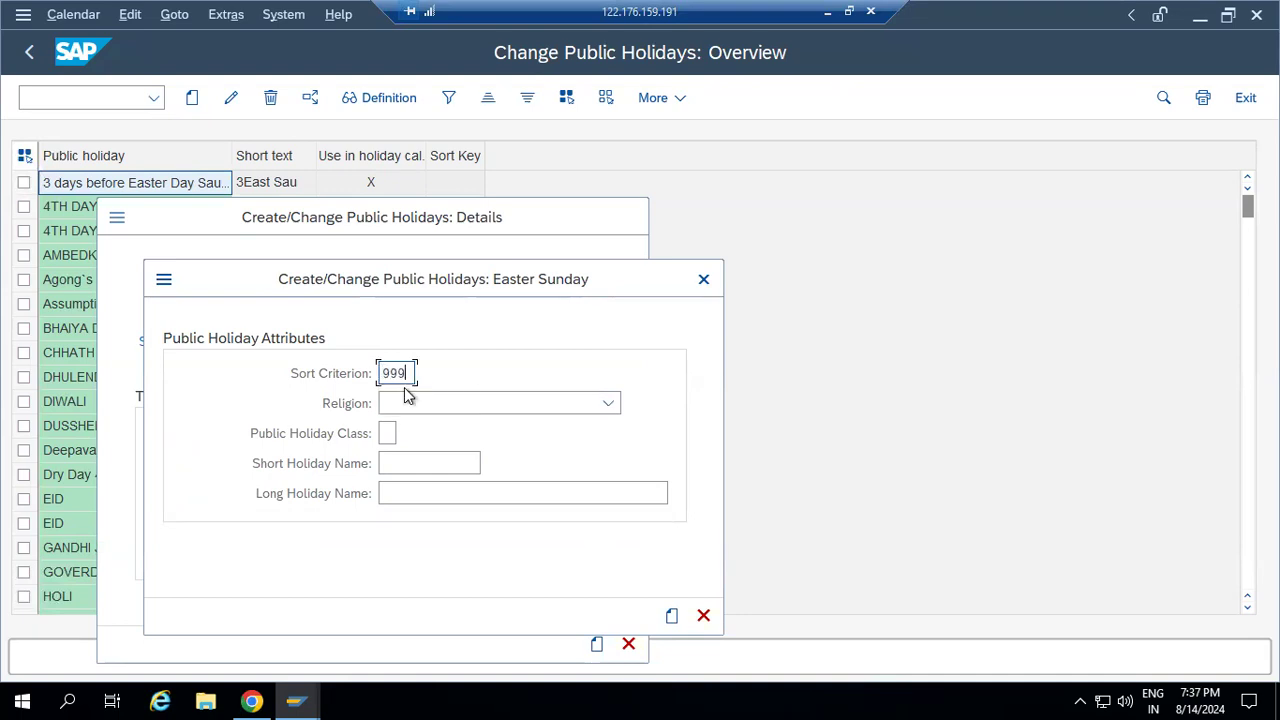
Set the Easter Sunday holiday's religion to Old Catholic.
left_click(413, 402)
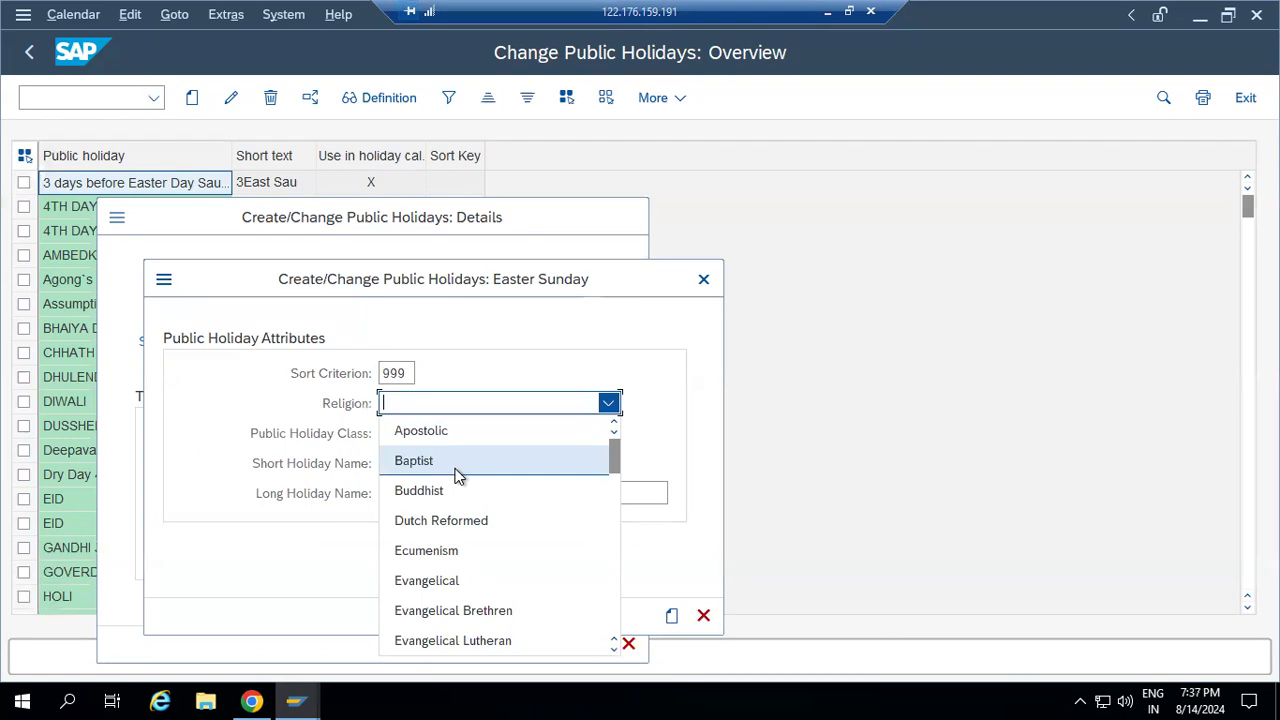
scroll(457, 477, "down", 1)
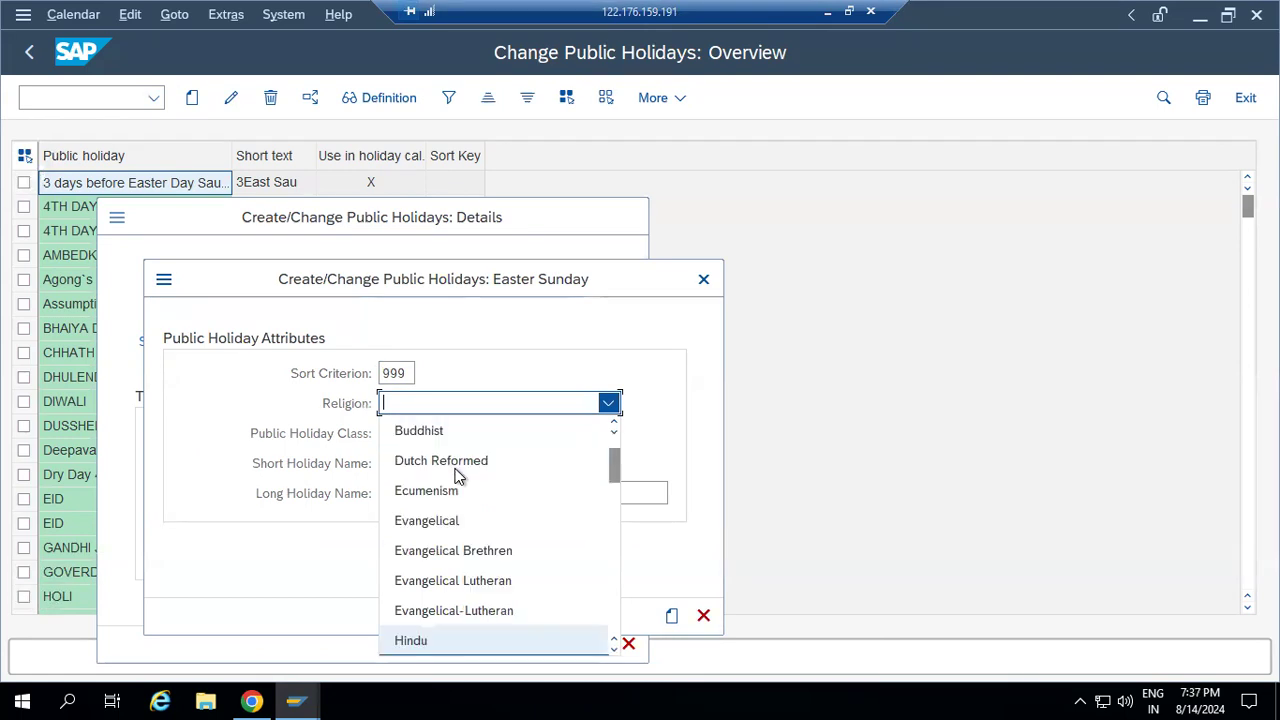
scroll(481, 505, "down", 5)
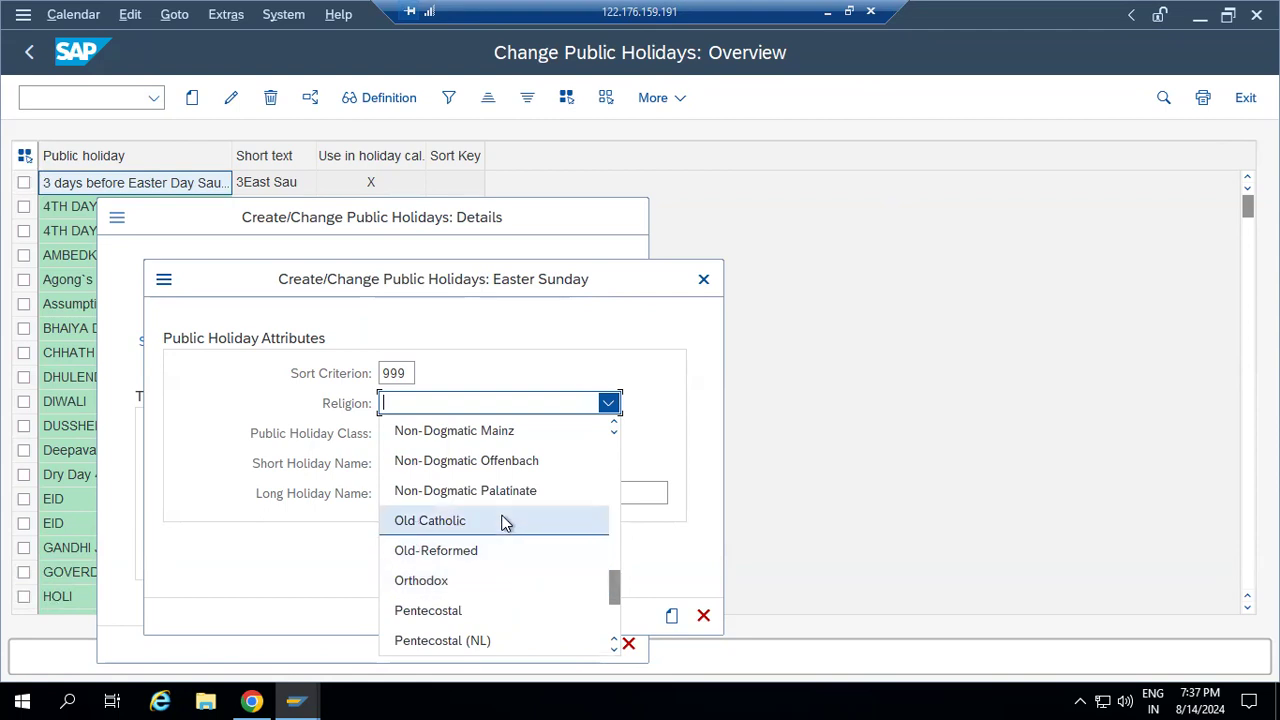
scroll(505, 525, "down", 3)
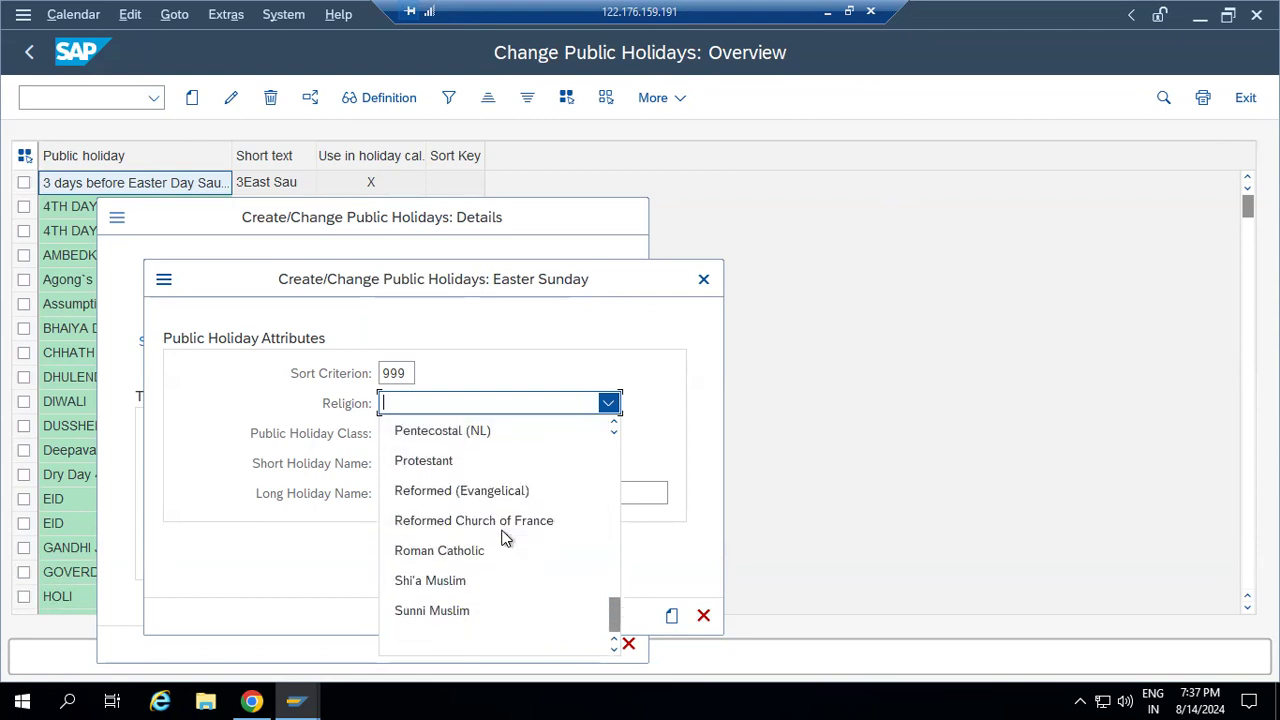
scroll(504, 540, "up", 3)
left_click(488, 580)
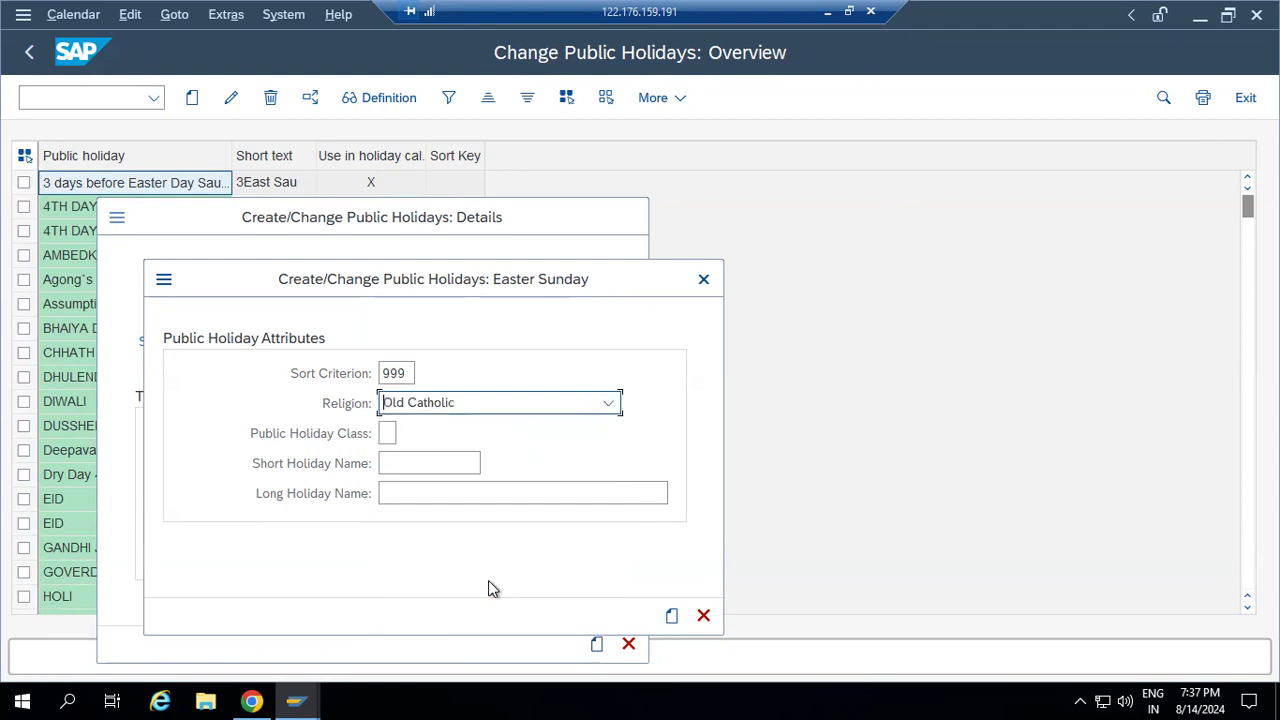
Assign public holiday class 1 to the Easter Sunday holiday and place the cursor in the short holiday name.
left_click(387, 434)
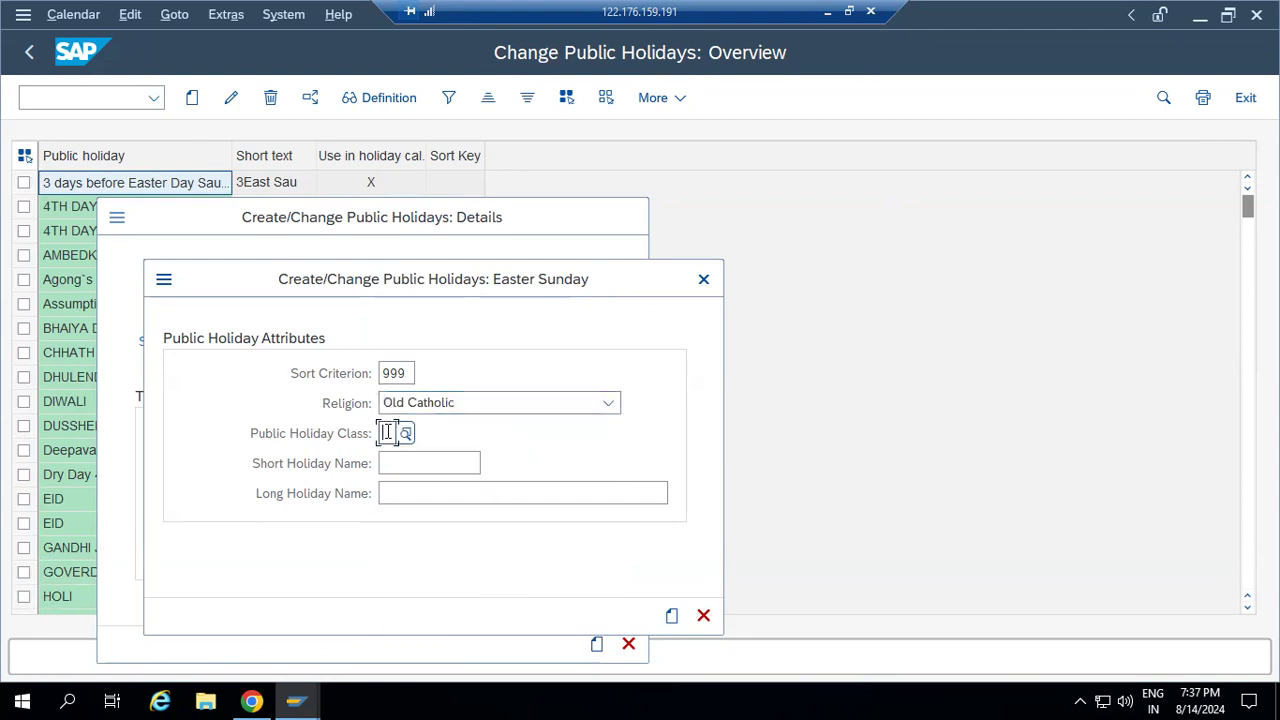
left_click(406, 433)
left_click(469, 545)
left_click(442, 463)
type("EASTER")
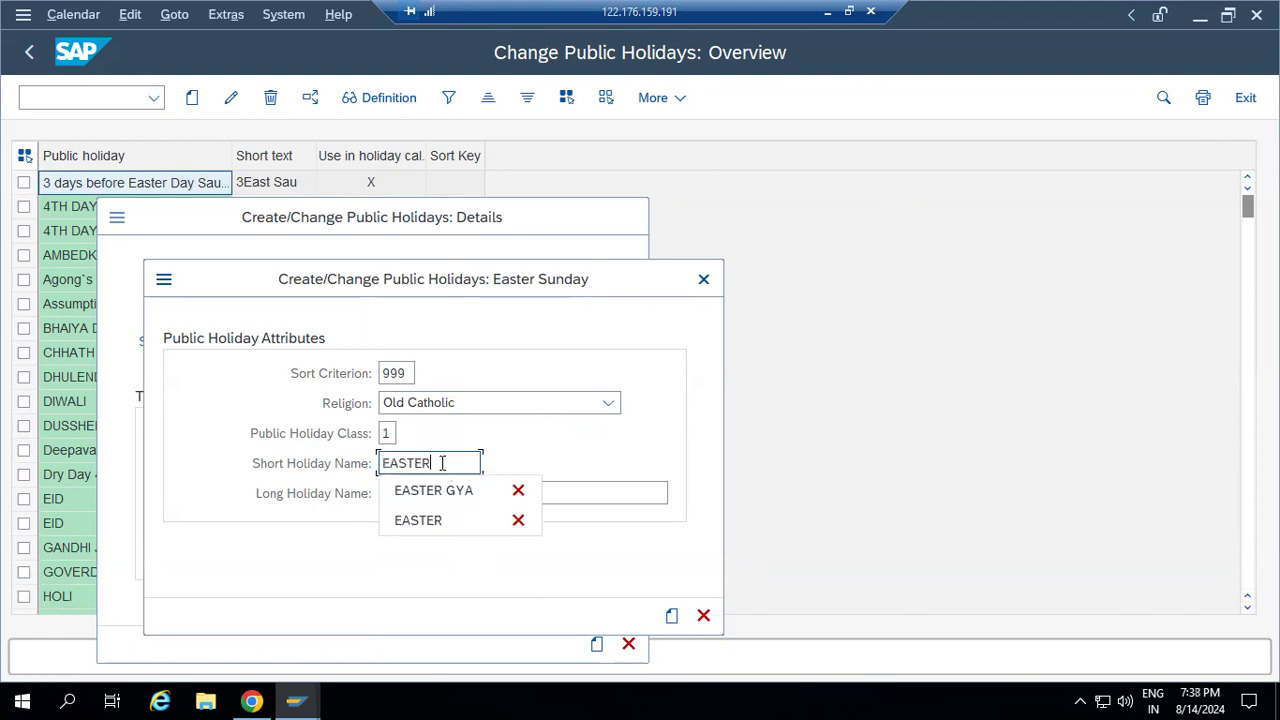
type(" SUN")
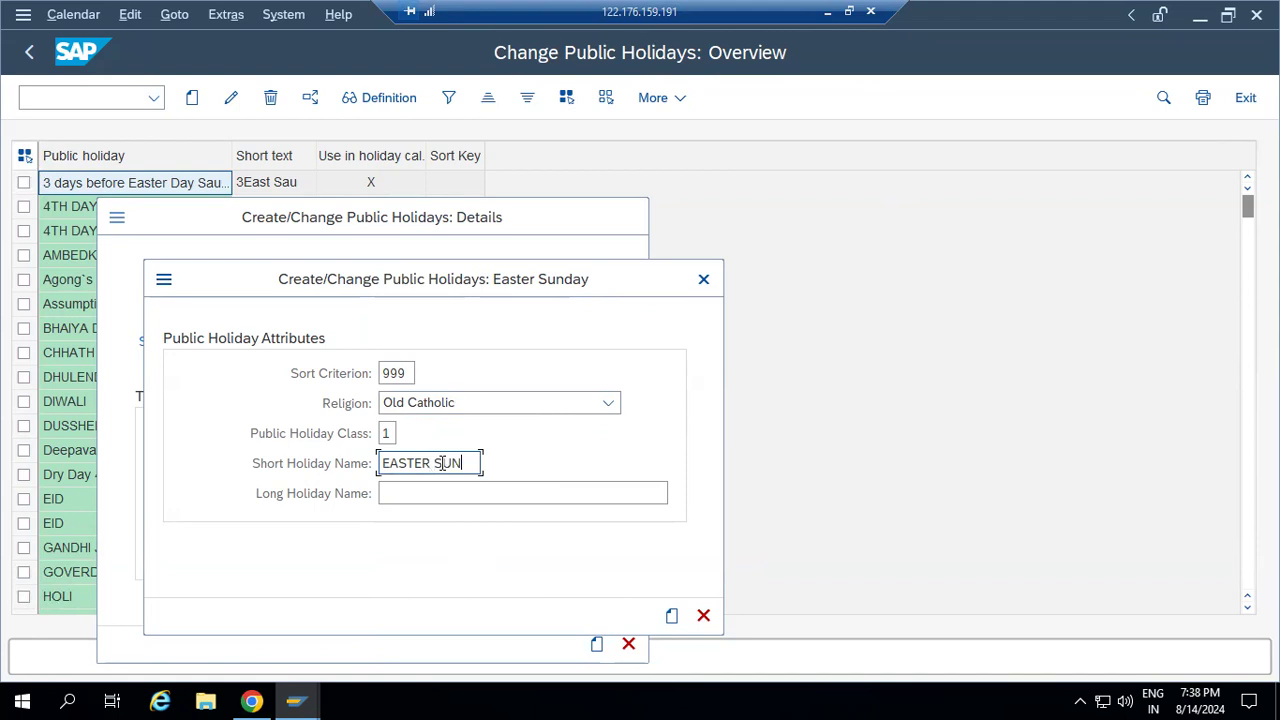
key("BackSpace")
key("BackSpace")
key("BackSpace")
key("BackSpace")
key("BackSpace")
key("BackSpace")
key("BackSpace")
key("BackSpace")
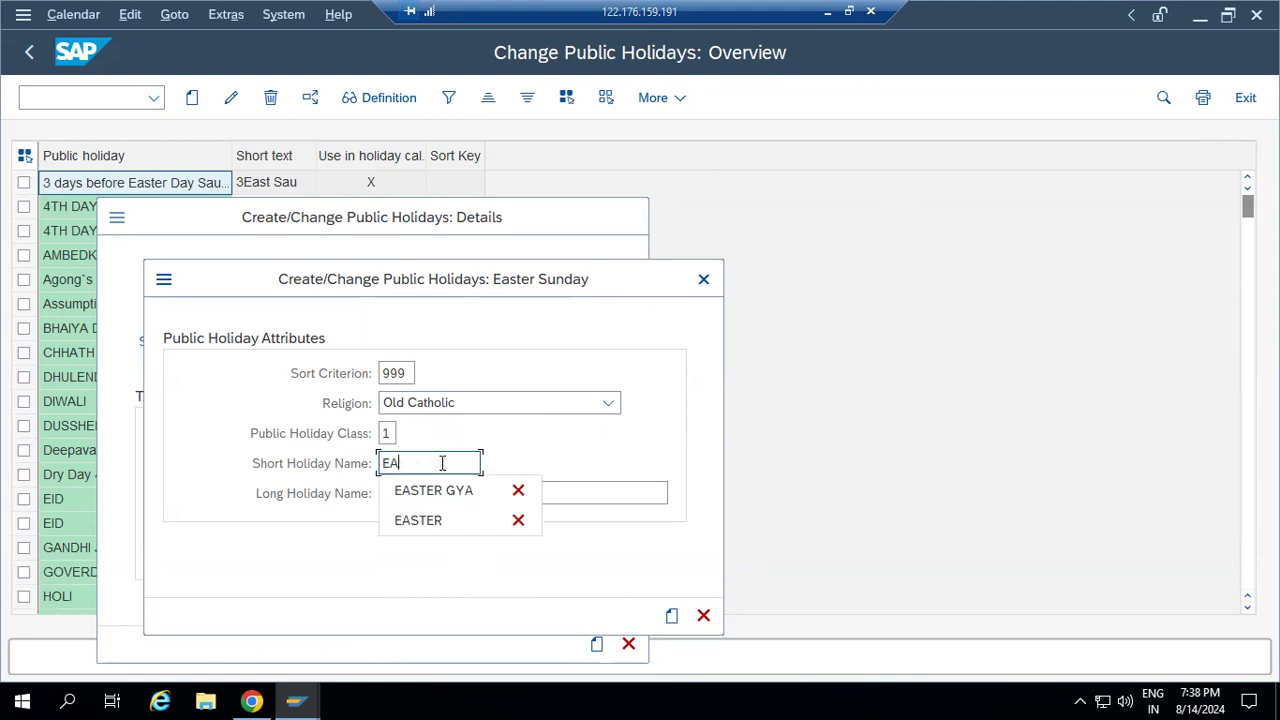
key("BackSpace")
key("BackSpace")
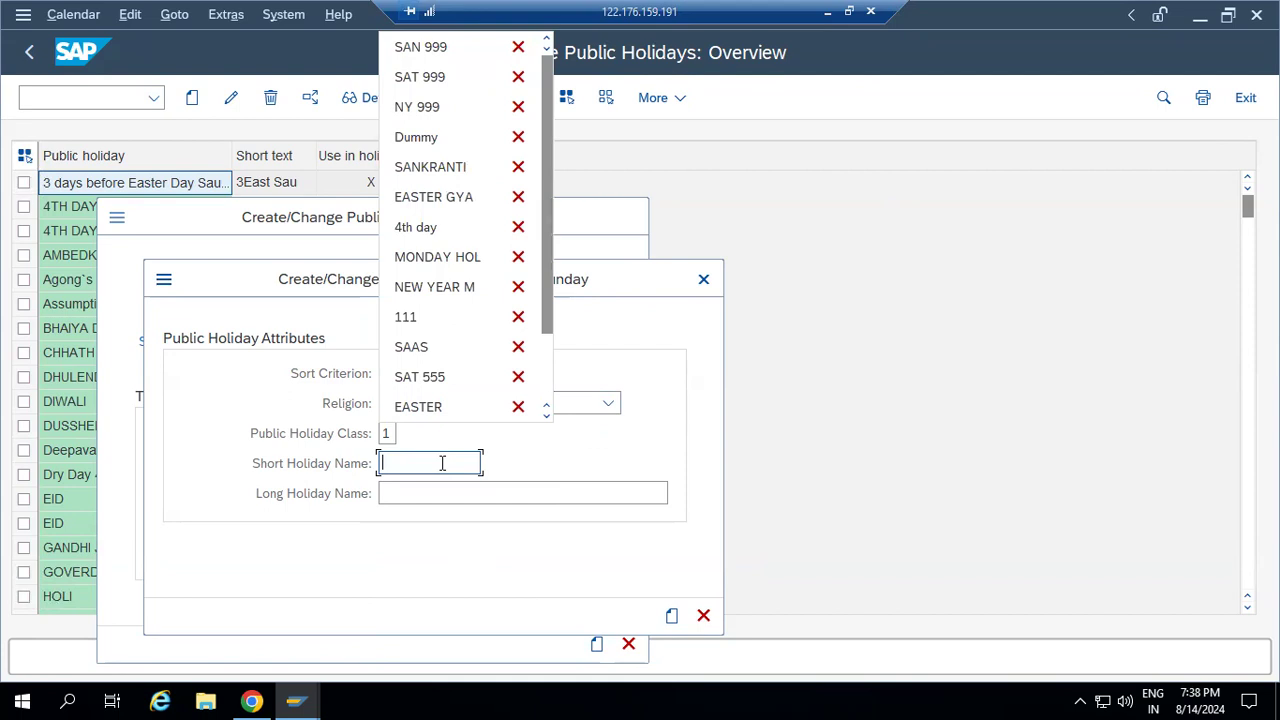
Enter EAS SU 999 as the short name of the Easter Sunday holiday.
type("EAS")
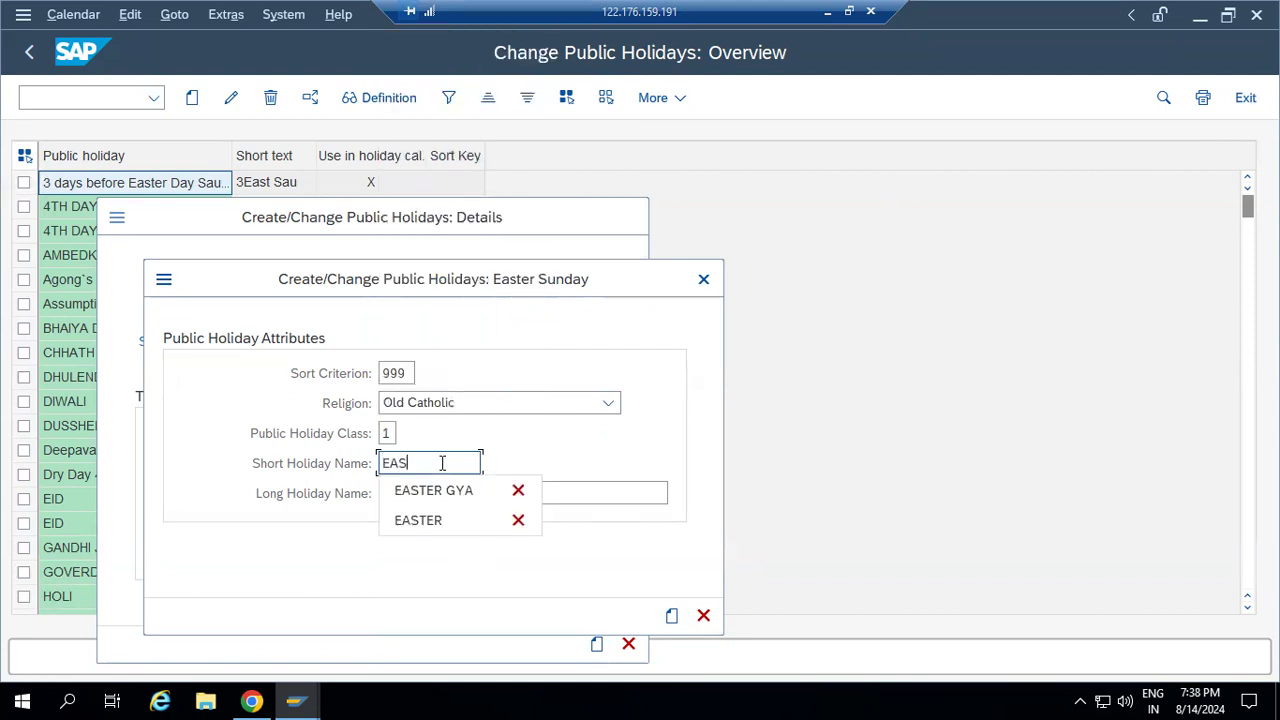
type(" Su")
key("BackSpace")
type("U 999")
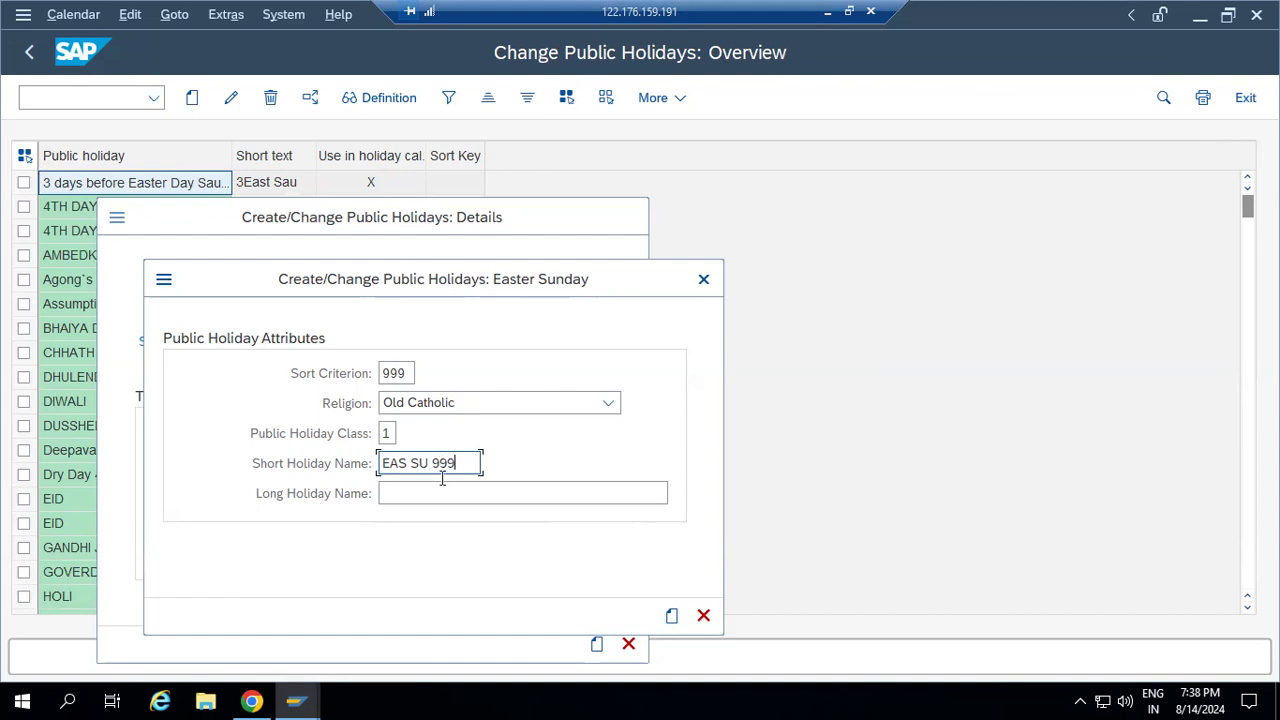
Enter "EASTER SUNDAY 999" as the long holiday name and create the Easter Sunday holiday.
left_click(441, 487)
type("EASTER ")
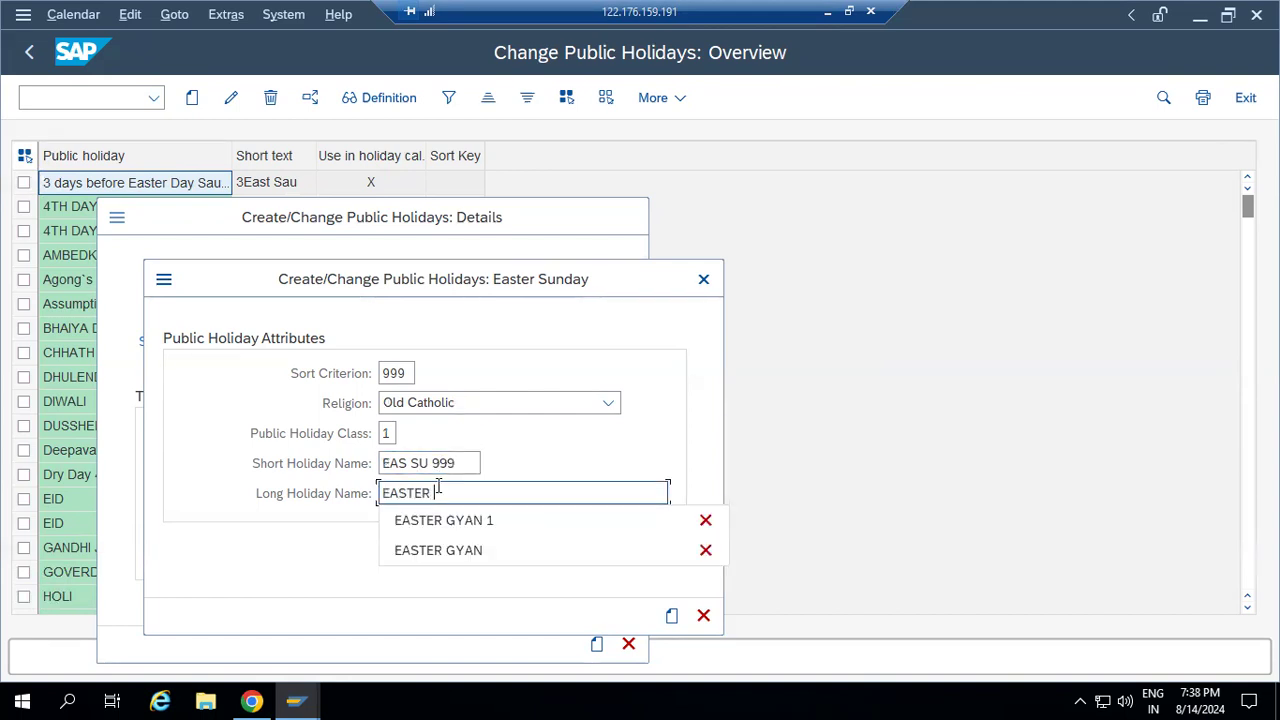
type("SUNDAY")
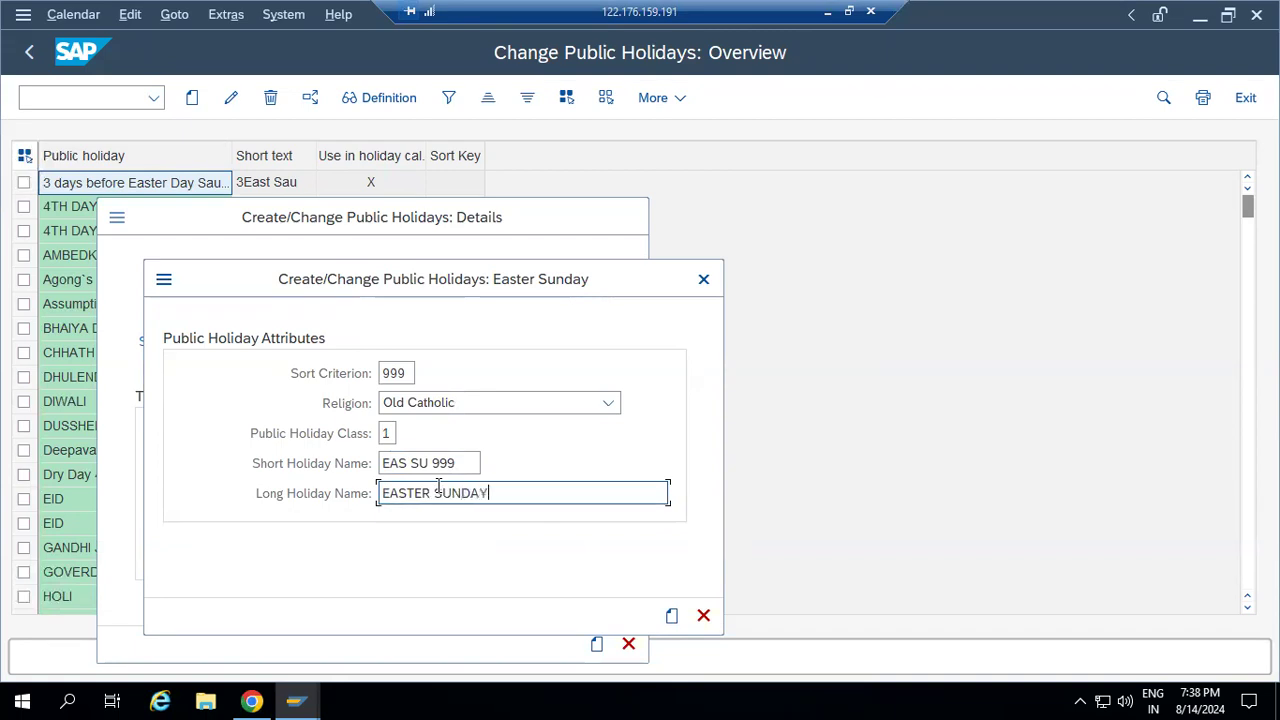
type(" 999")
left_click(672, 615)
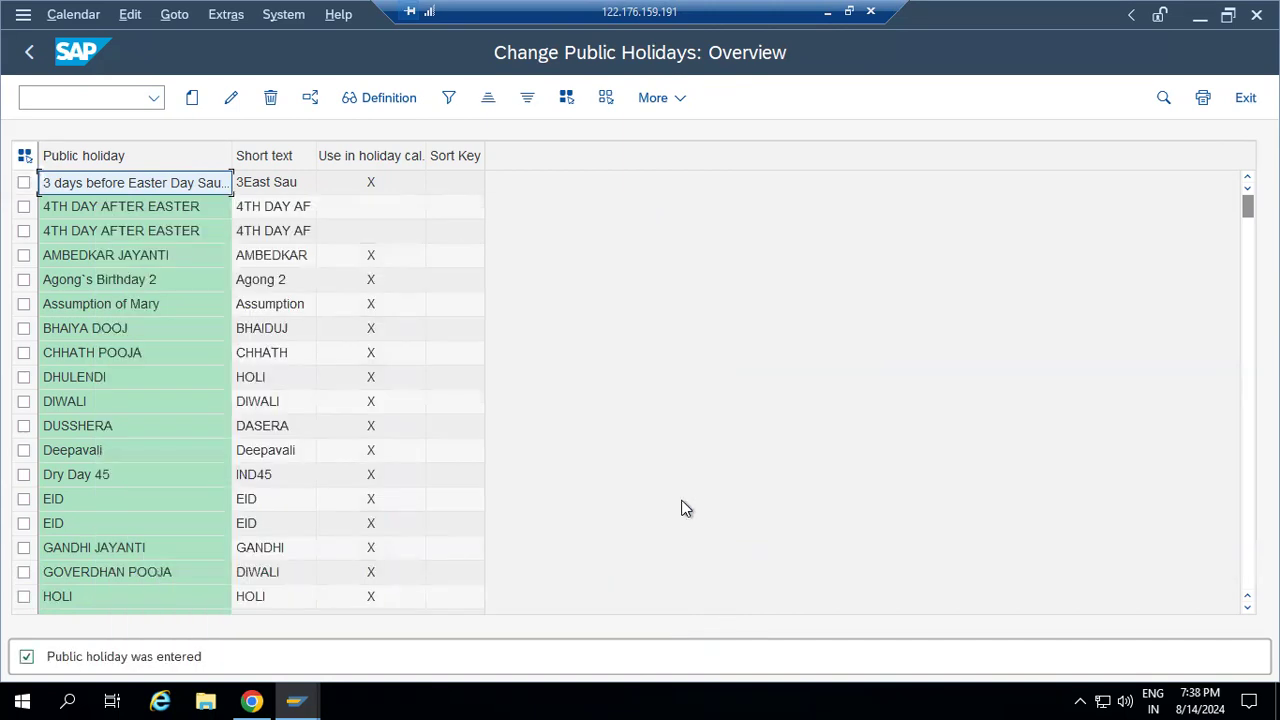
Start a new public holiday defined by distance from Easter, 3 days after Easter, with sort criterion 999.
left_click(194, 100)
left_click(152, 491)
left_click(596, 644)
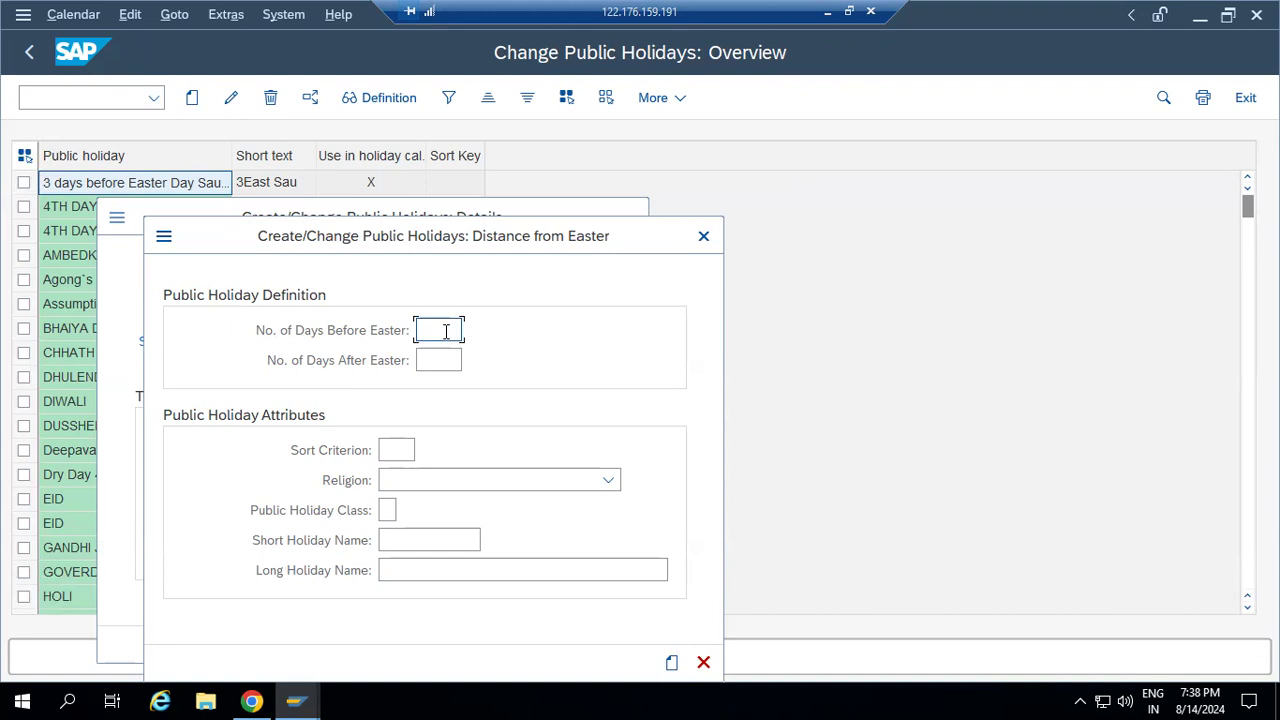
left_click(446, 360)
type("3")
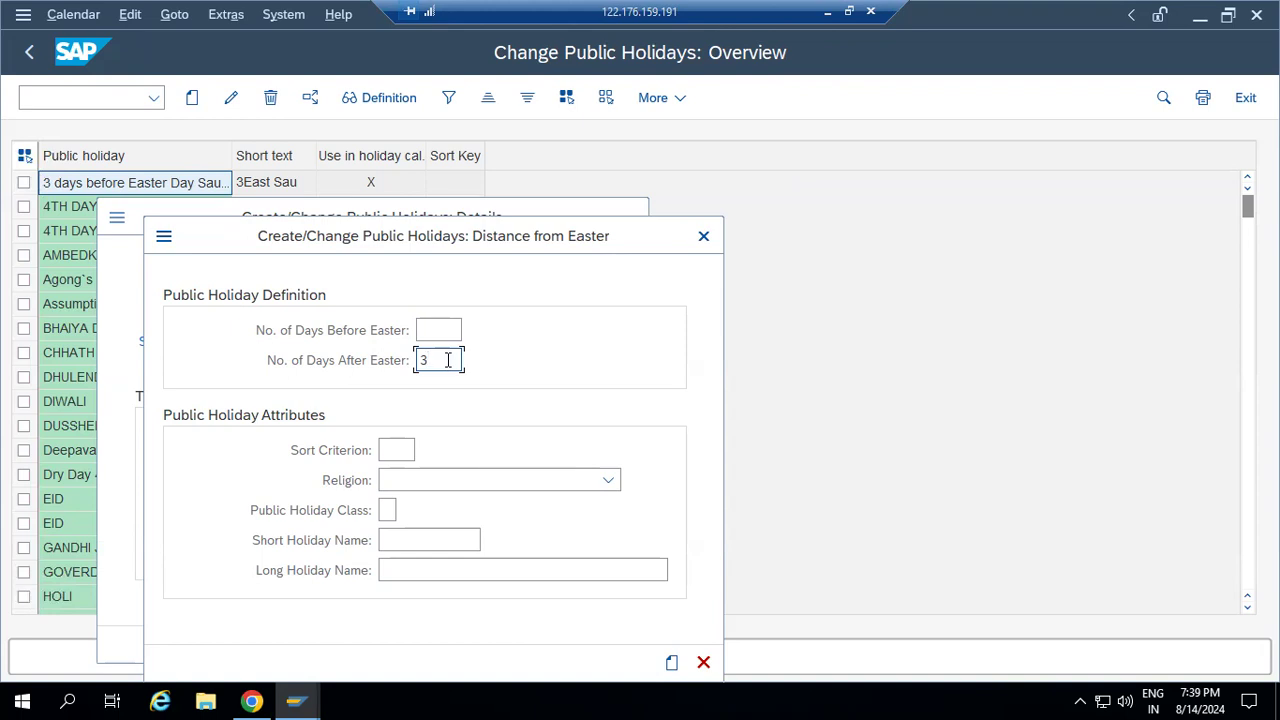
left_click(406, 453)
type("999")
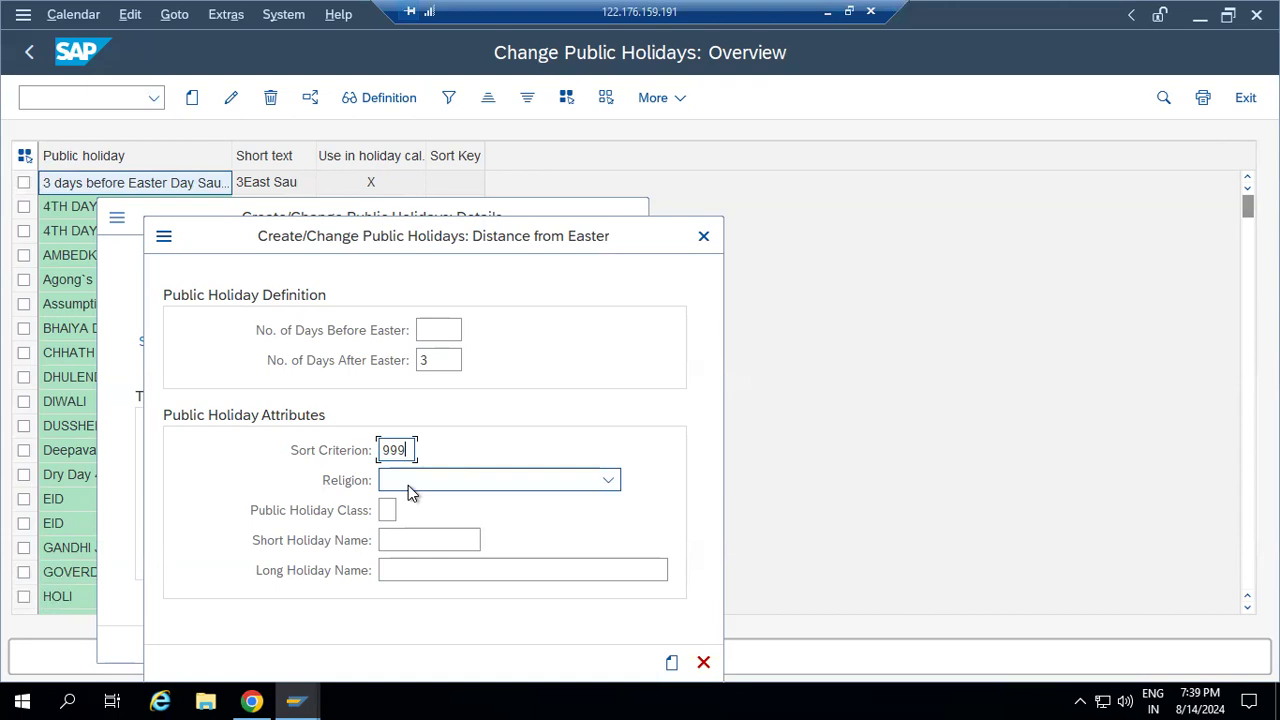
Set the religion of the distance-from-Easter holiday to Old Catholic.
left_click(408, 485)
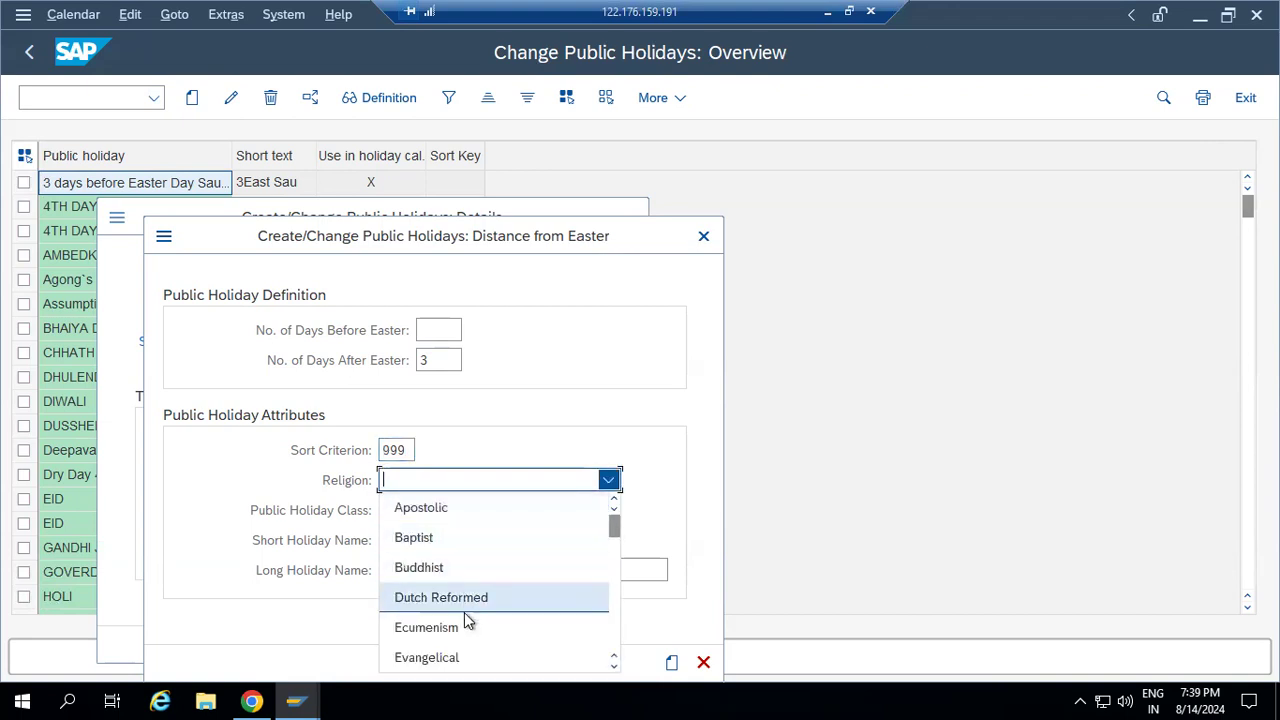
scroll(468, 628, "down", 1)
scroll(468, 630, "down", 5)
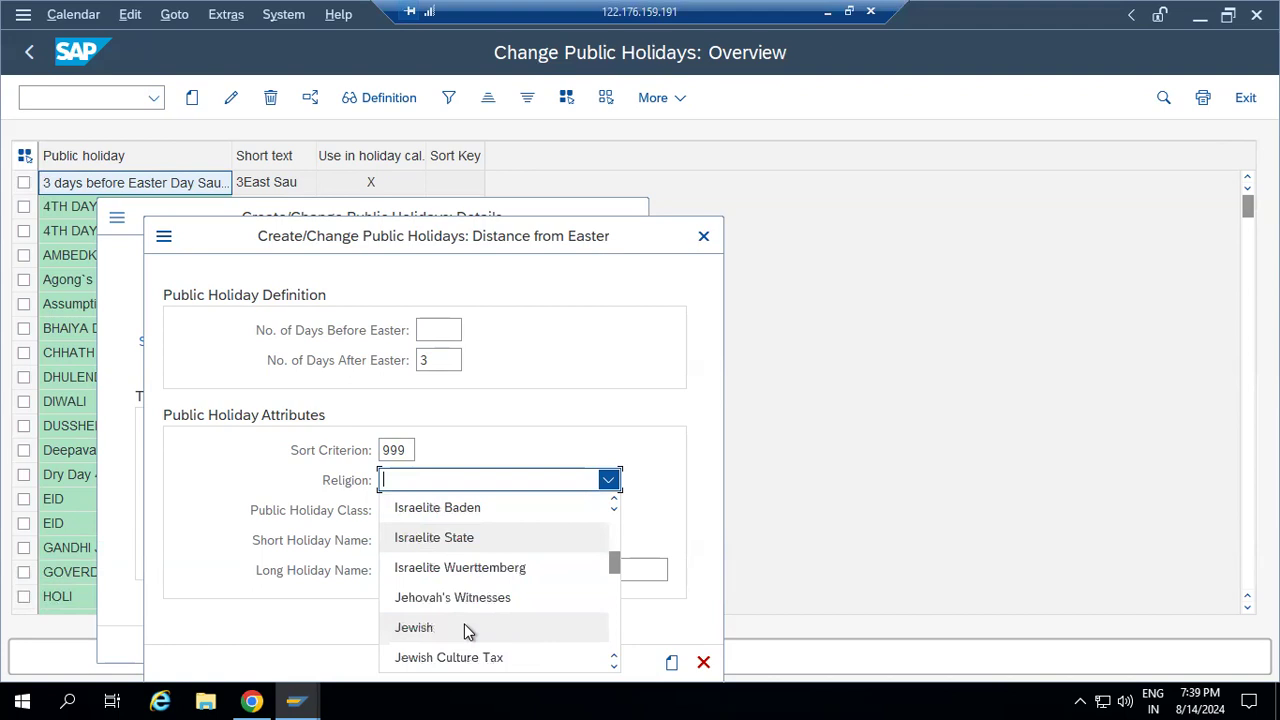
scroll(464, 623, "down", 4)
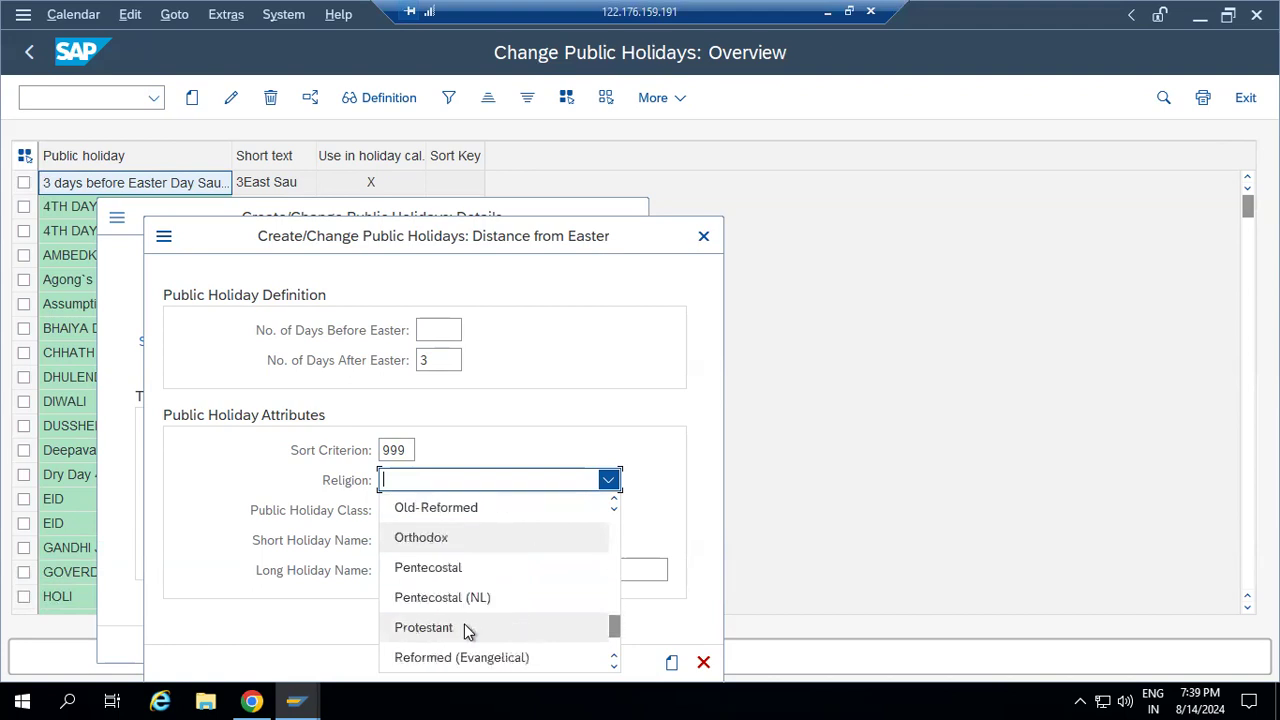
scroll(475, 560, "up", 1)
left_click(474, 566)
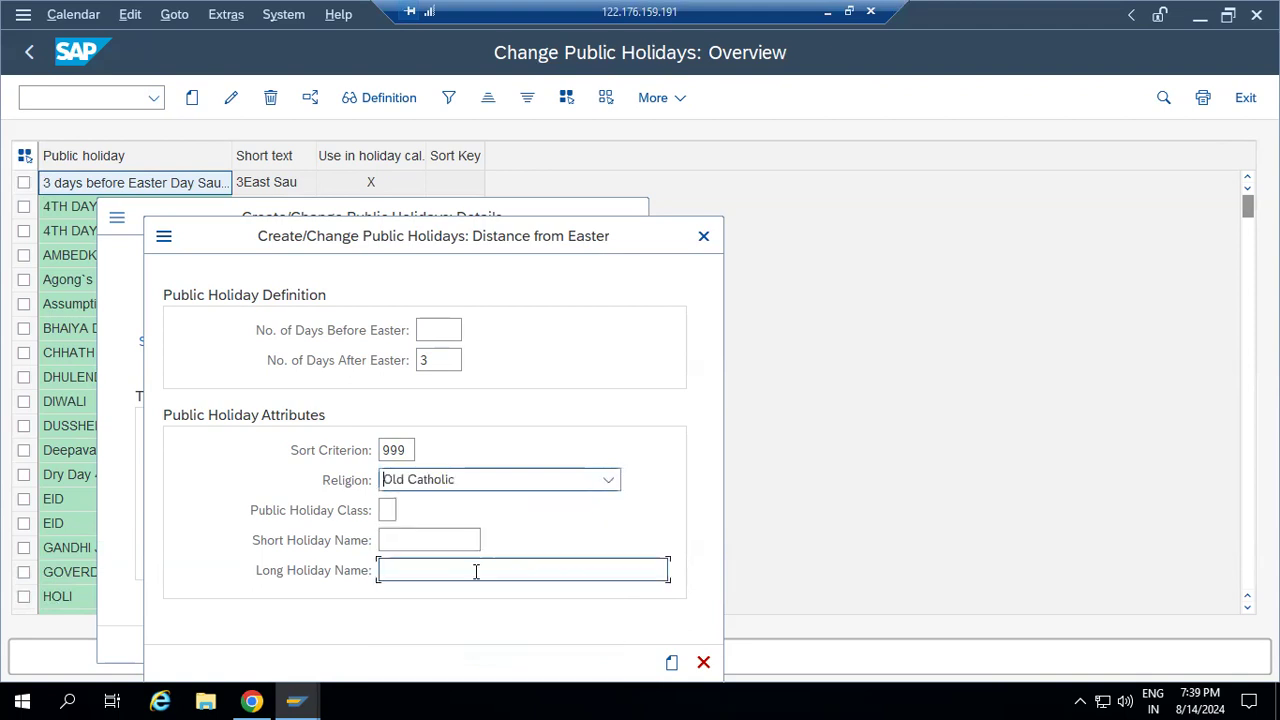
Assign public holiday class 1, ordinary public holiday, and begin the short holiday name with EAS.
left_click(388, 511)
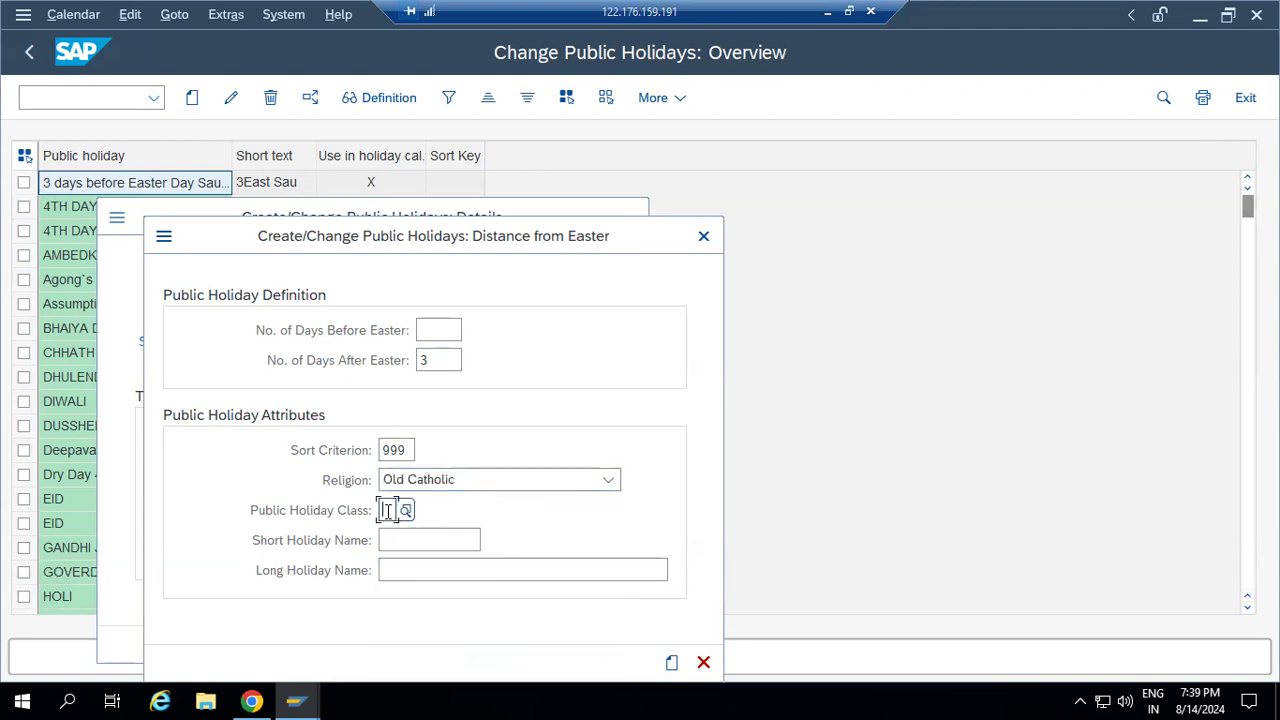
type("1")
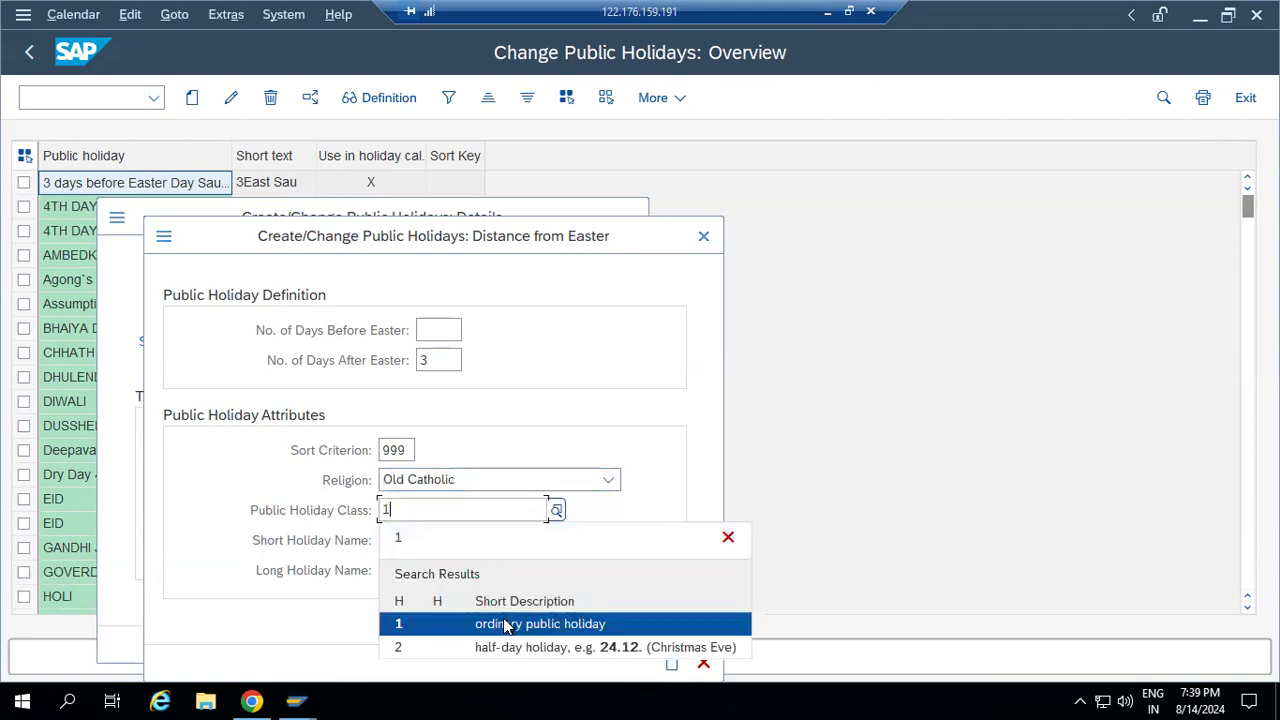
left_click(505, 625)
left_click(412, 540)
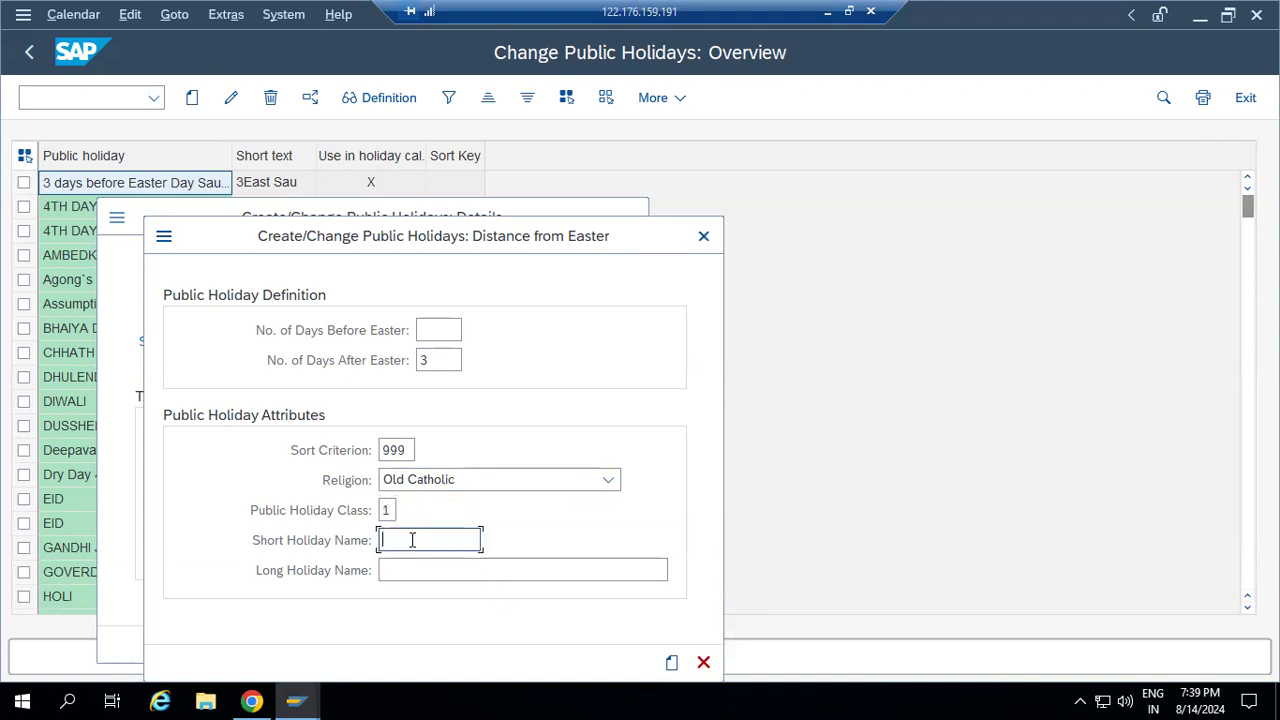
type("EAS")
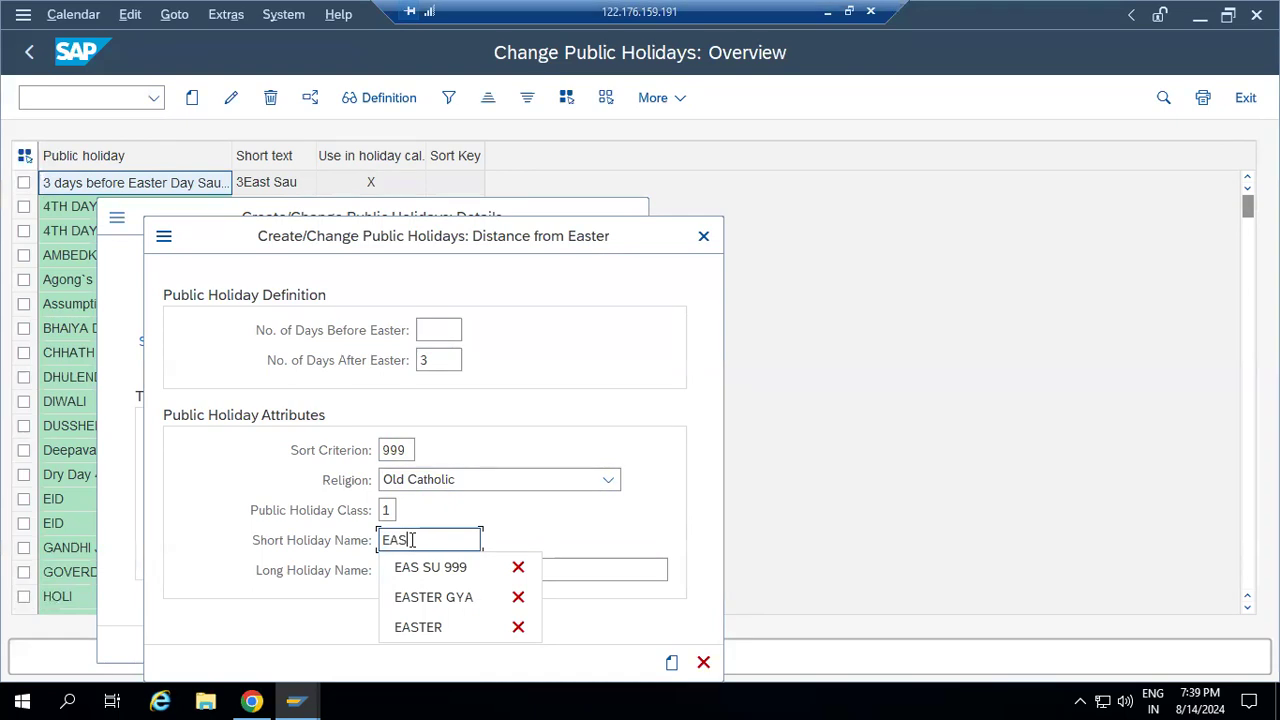
type("3 day")
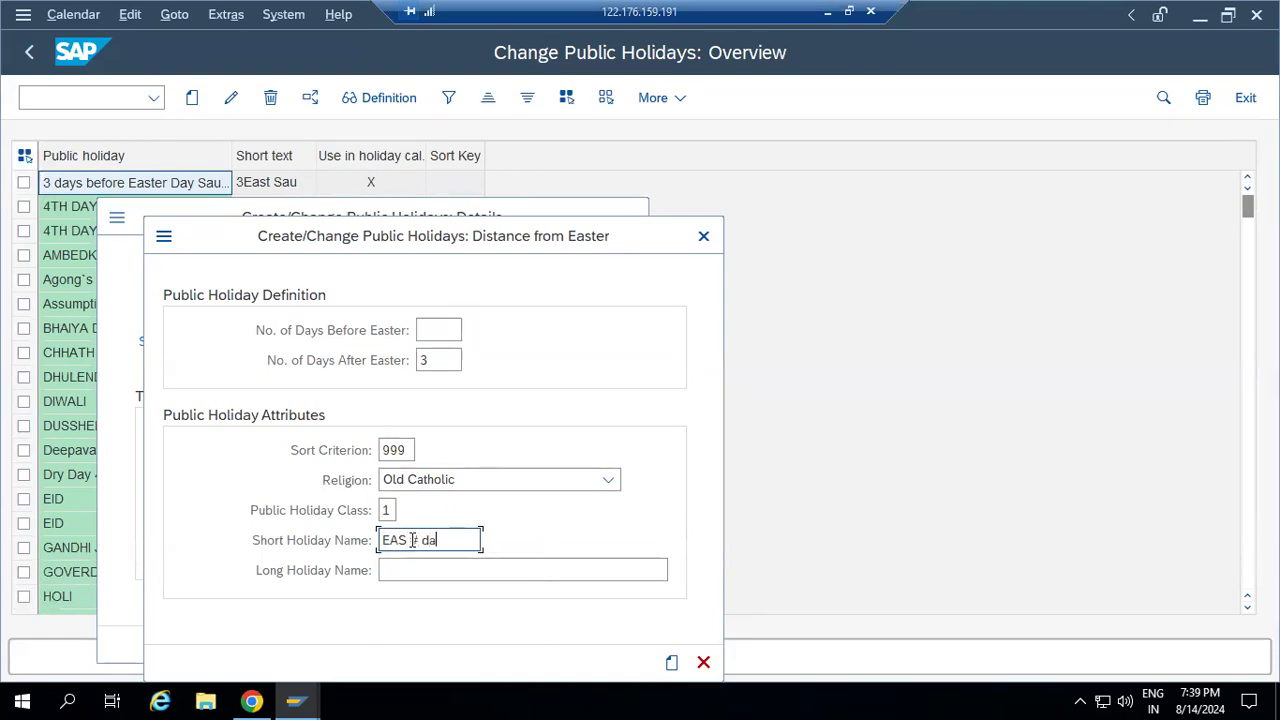
key("BackSpace")
key("BackSpace")
key("BackSpace")
key("BackSpace")
key("BackSpace")
key("BackSpace")
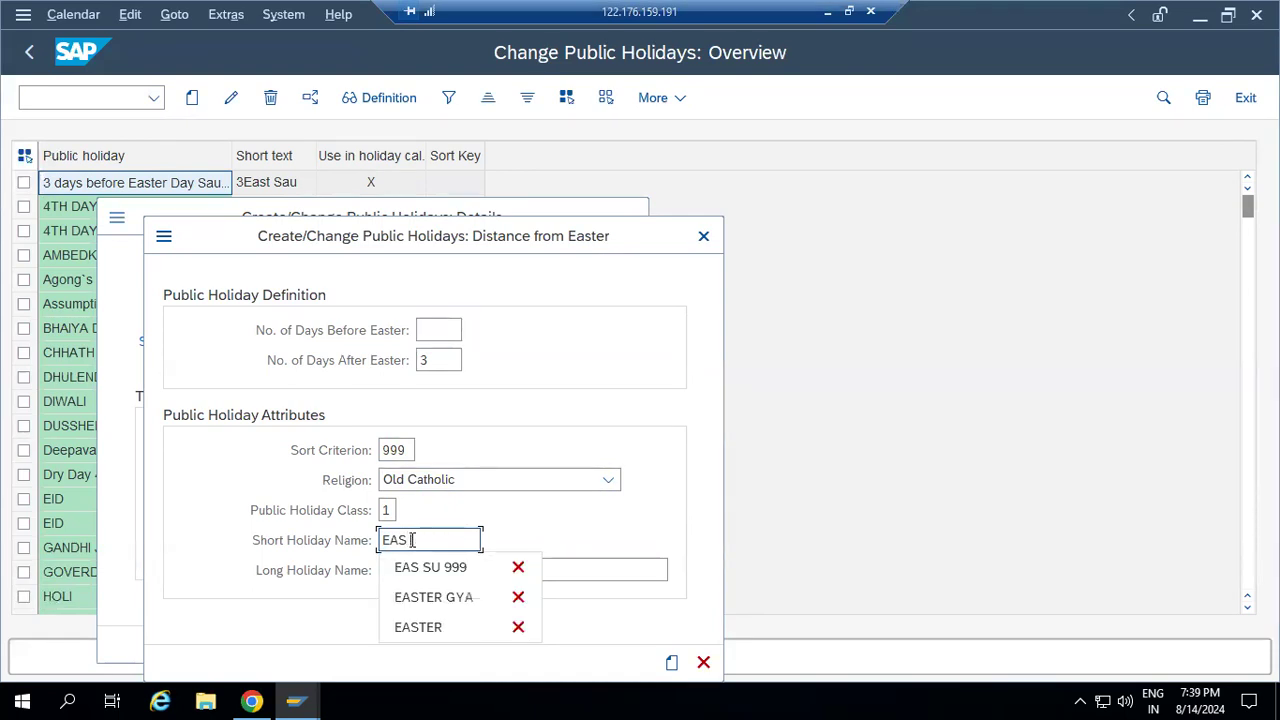
Complete the short name as EAS 3 999, enter "EASTER 3 days After" as the long name and create the holiday.
type("3 999")
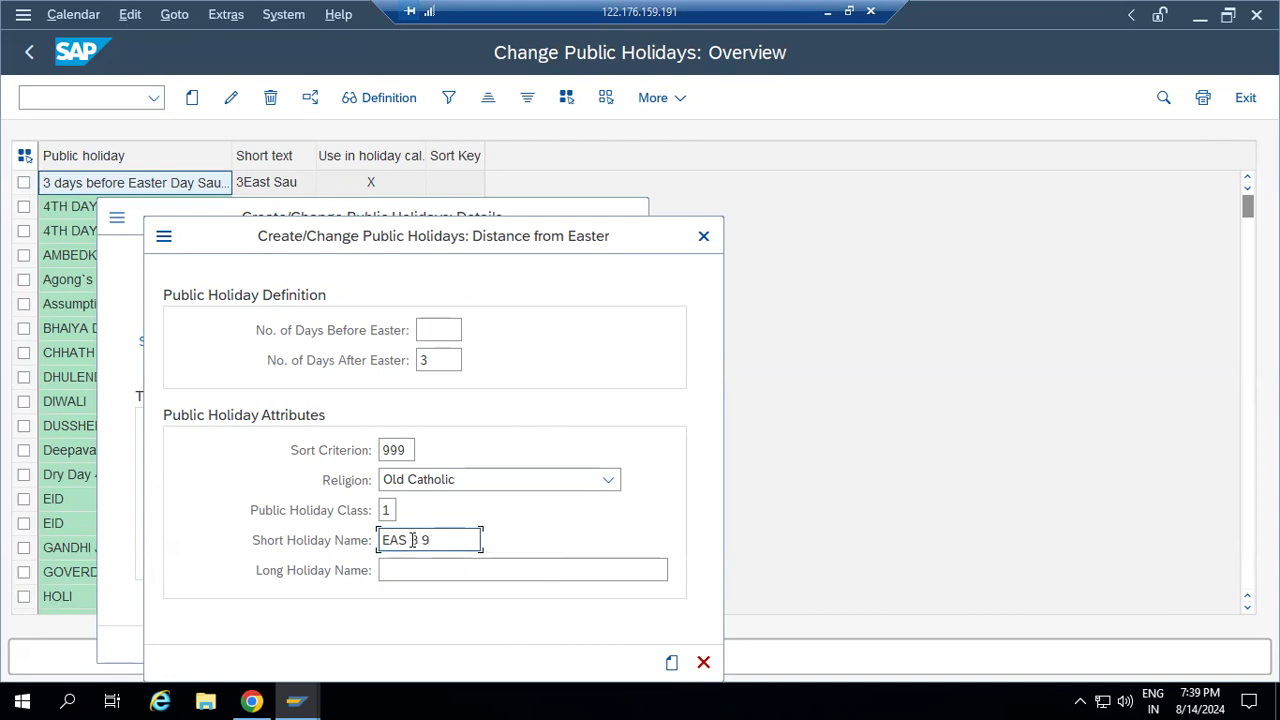
left_click(420, 569)
type("EASTER ")
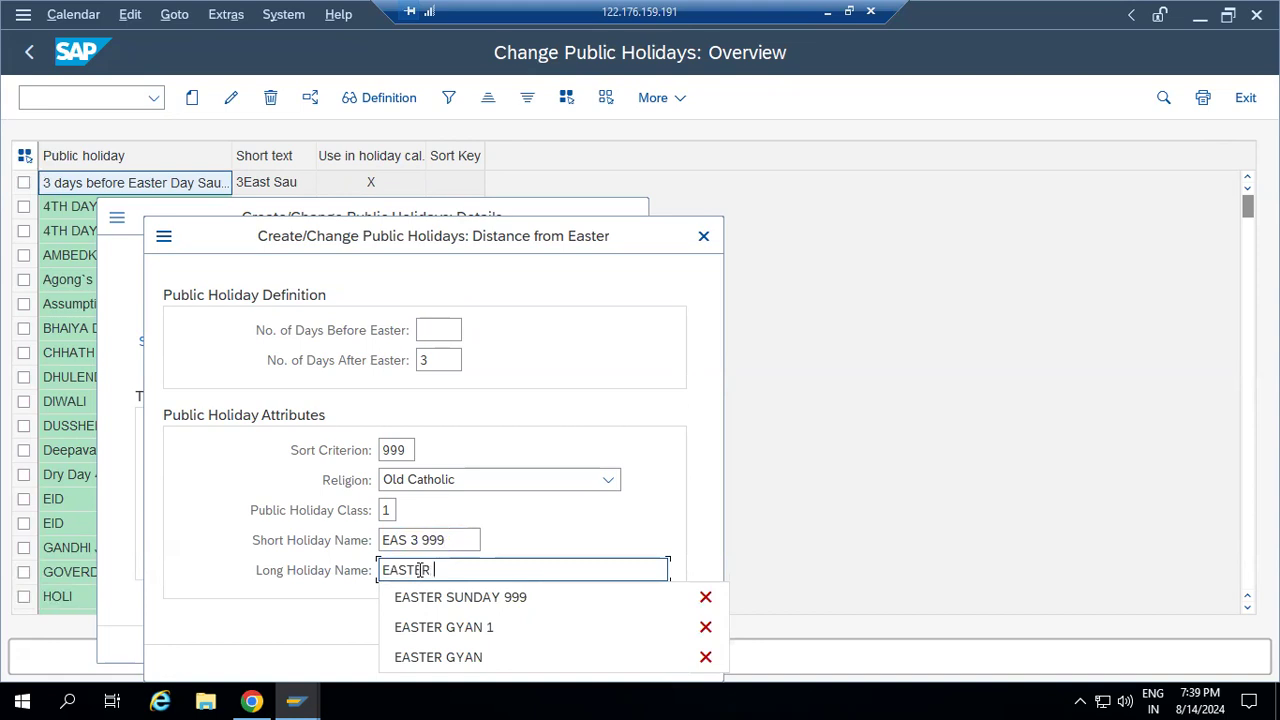
type("3 days")
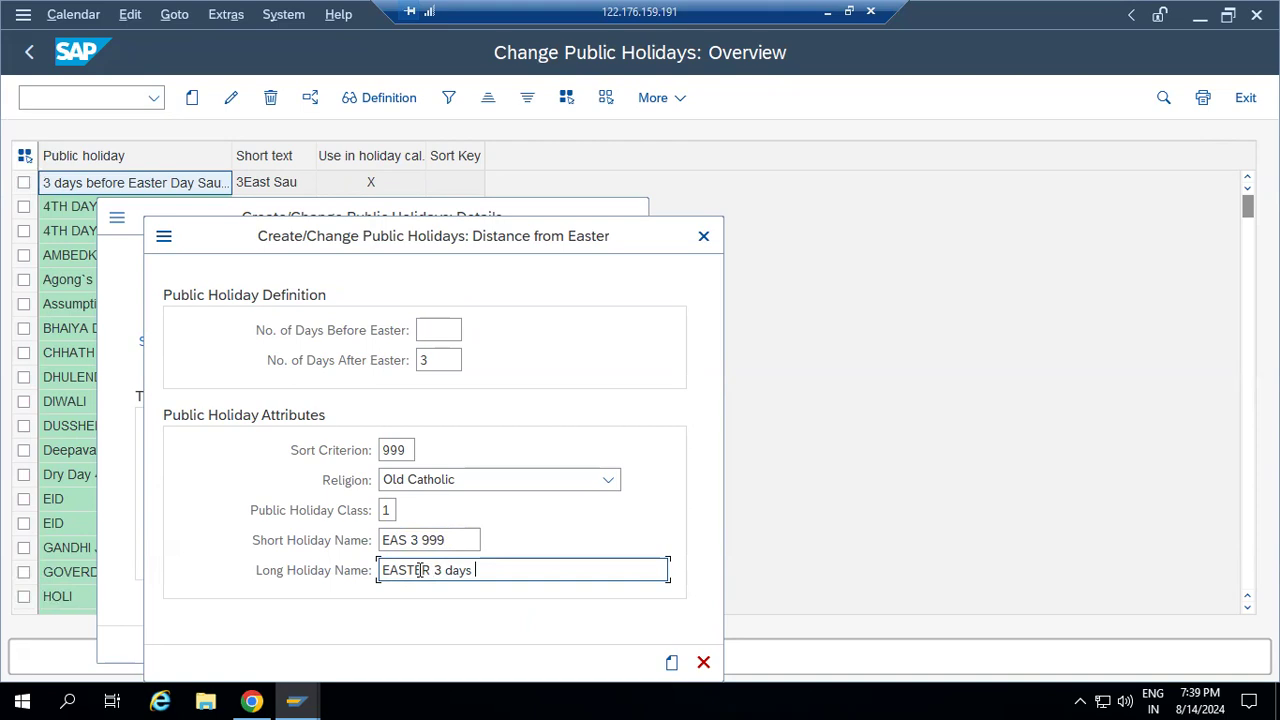
type("After")
left_click(670, 663)
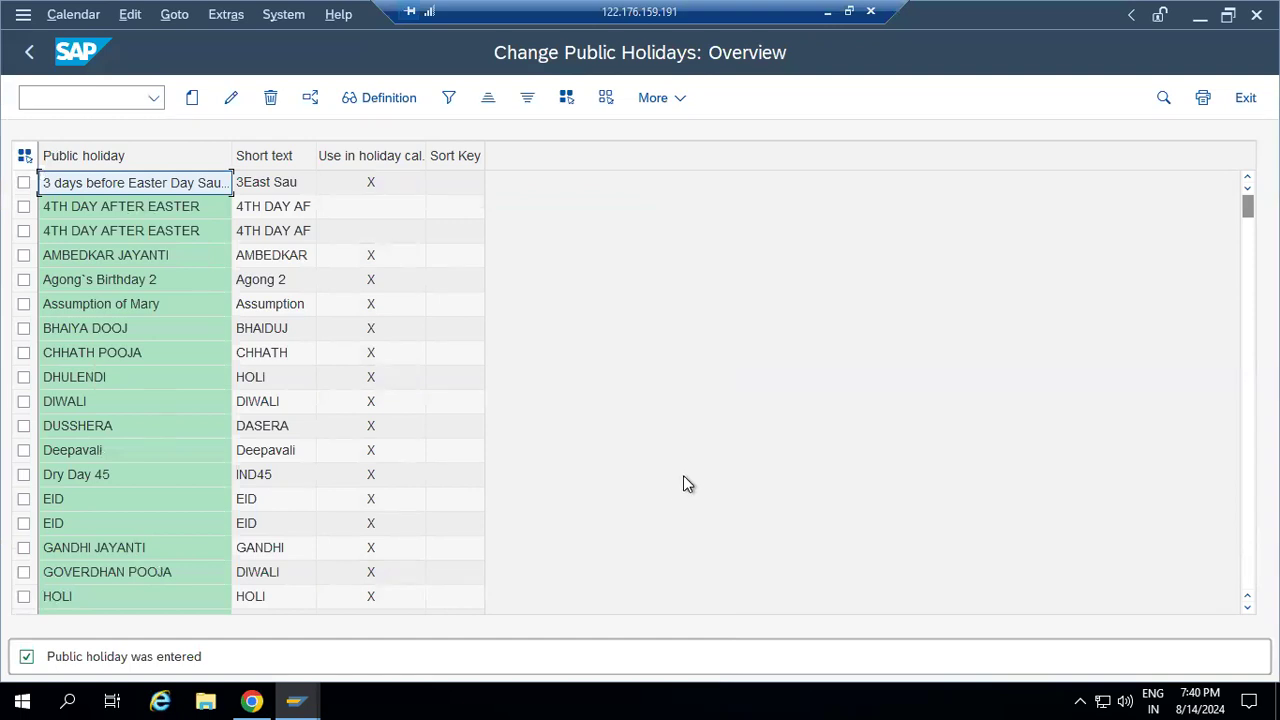
Return to the calendar main menu, open the holiday calendars for changing and start a new calendar.
left_click(26, 55)
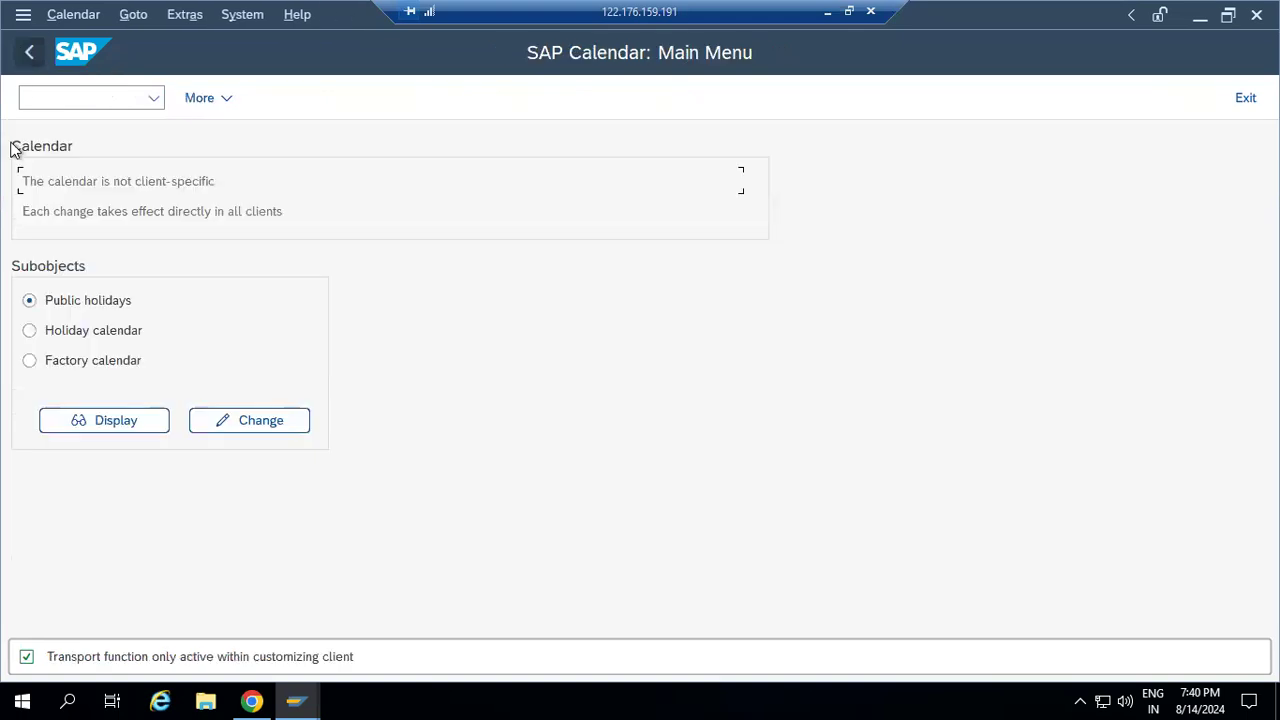
left_click(33, 332)
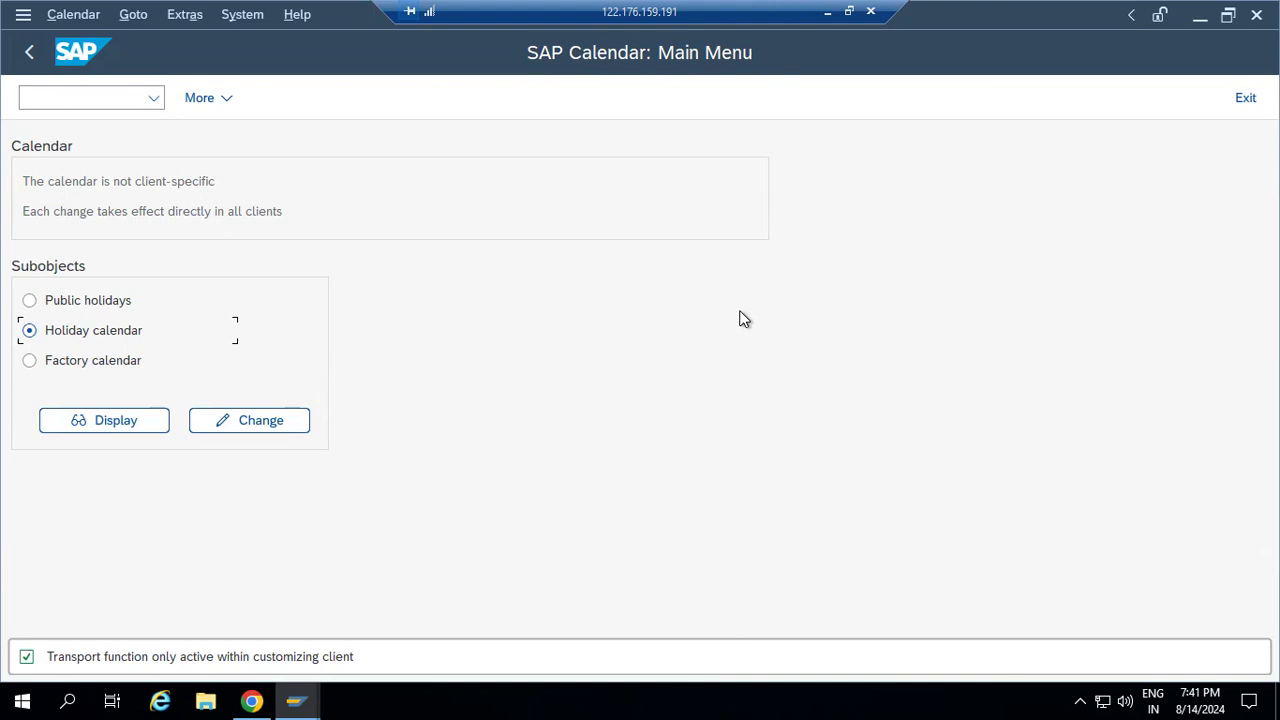
left_click(246, 428)
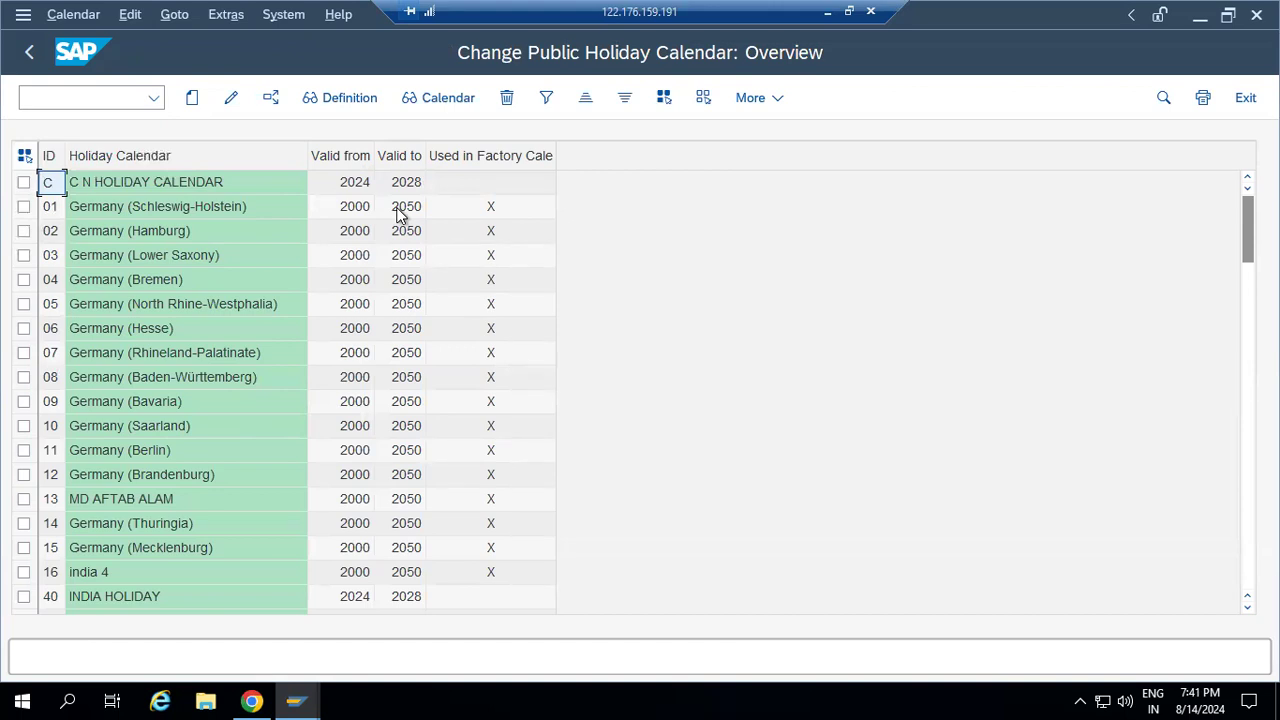
left_click(192, 100)
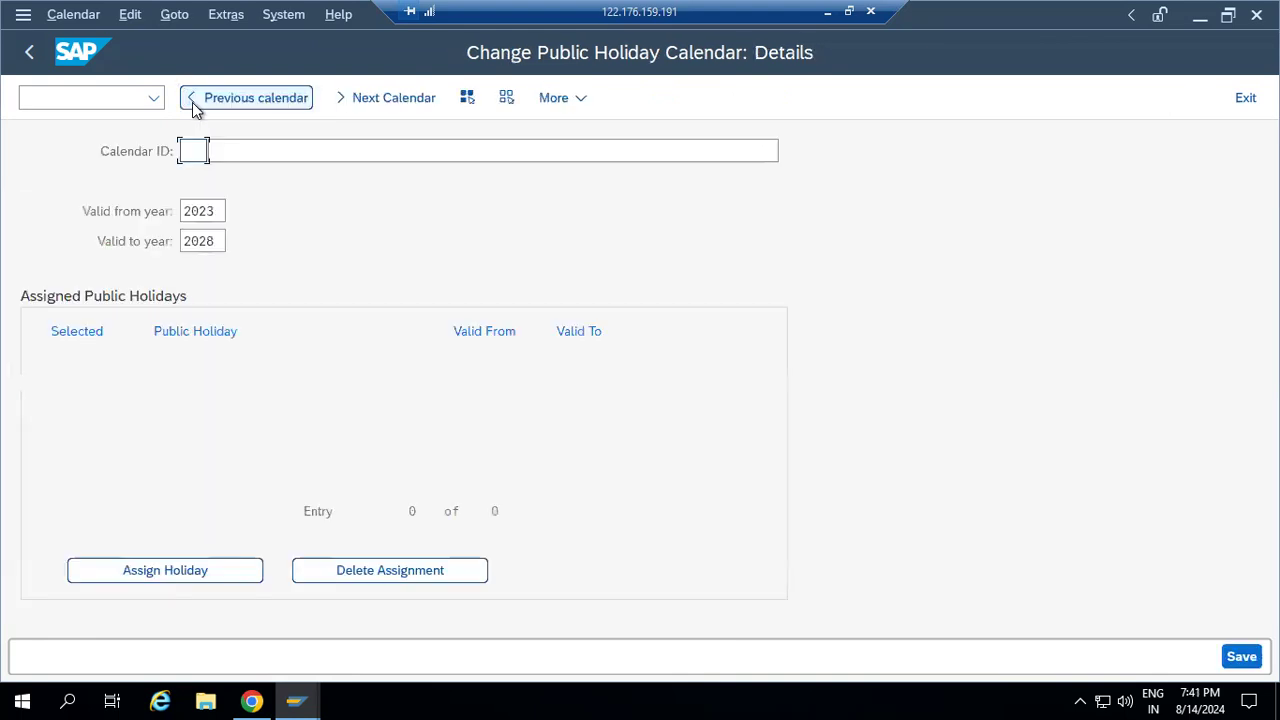
Give the new holiday calendar the ID HH and the description "HOLIDAY CALANDER 999".
type("HH")
left_click(214, 151)
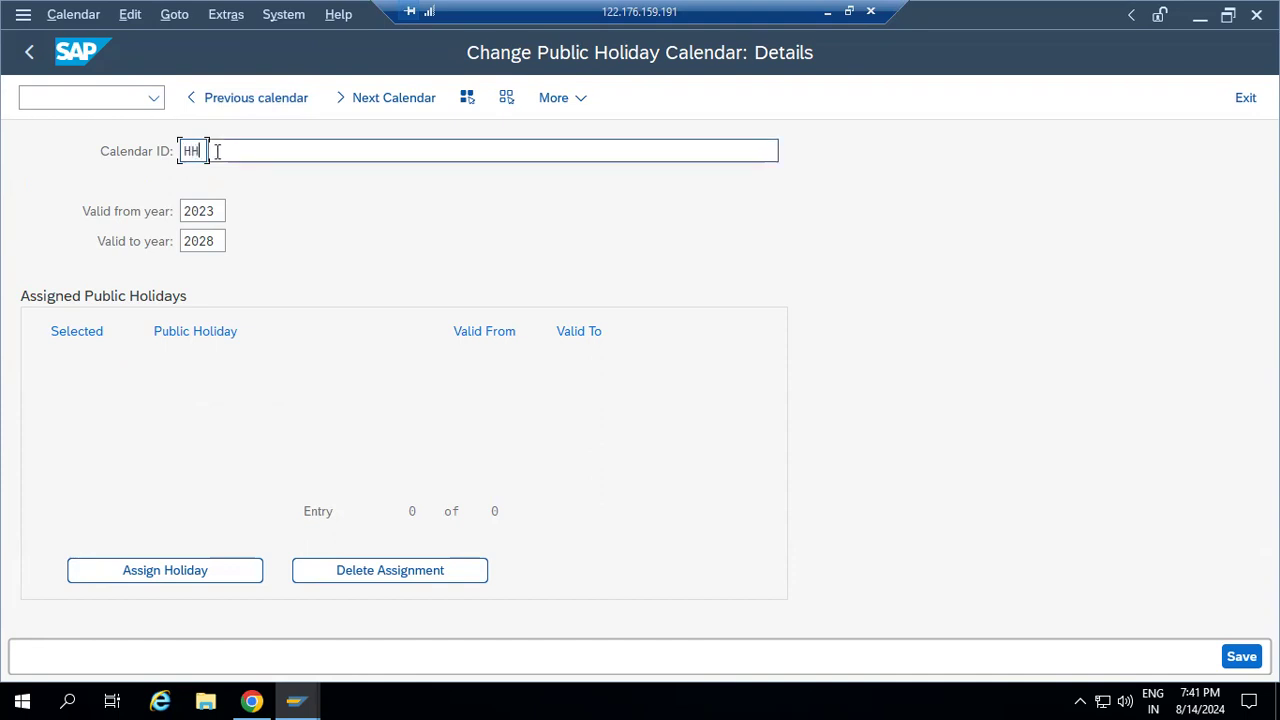
type("HOLIDAY CALANDER 999")
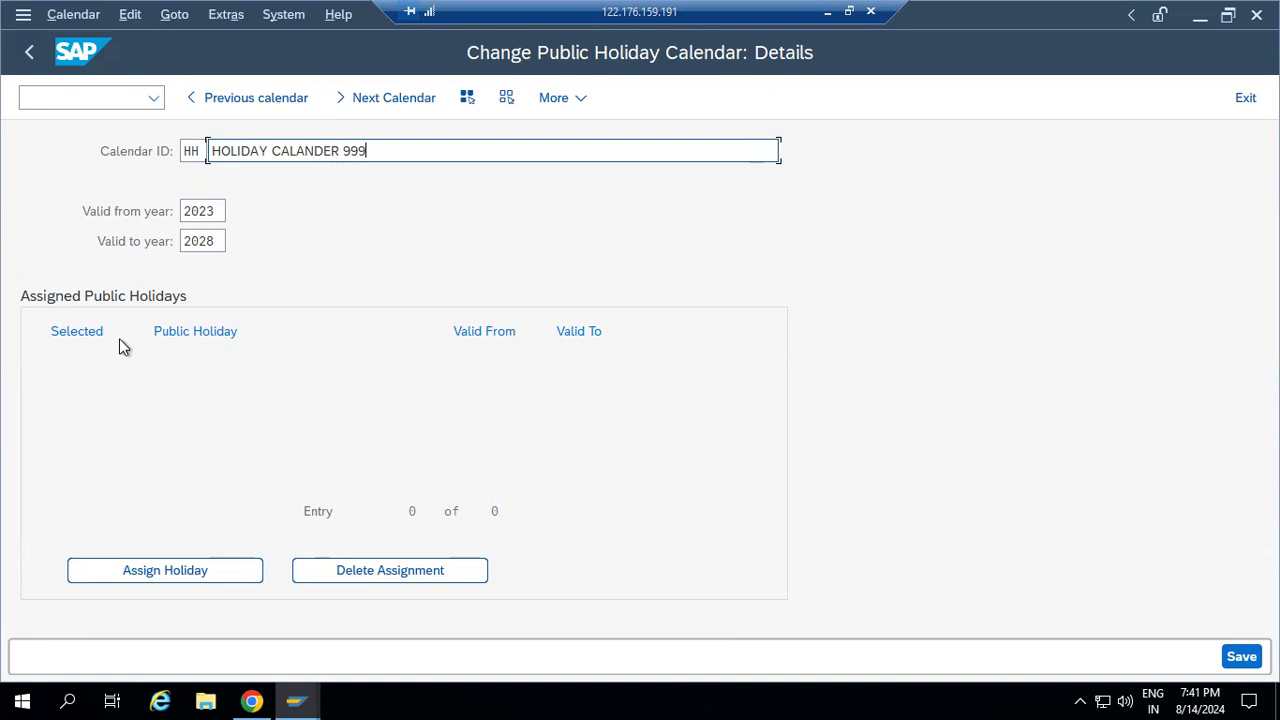
left_click(217, 219)
left_click(218, 244)
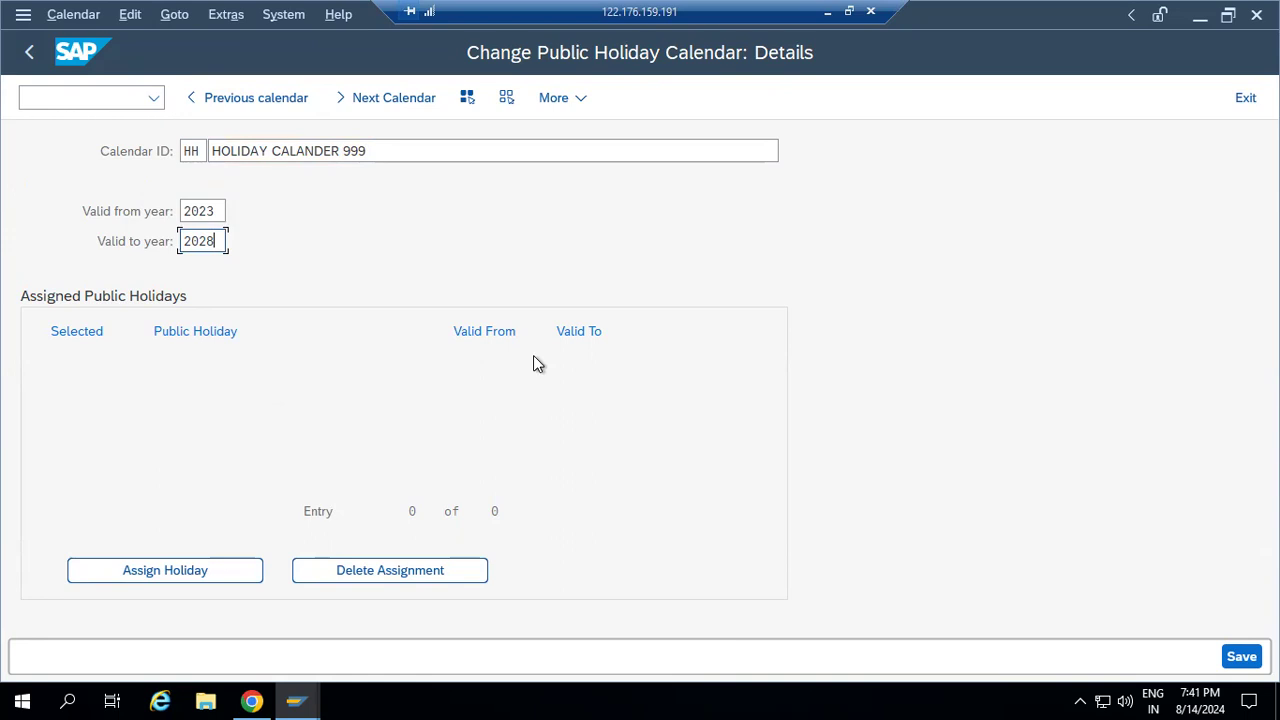
Open the public holiday assignment list for calendar HH, search it for 999 and go to the 2d SATURDAY is holiday entry.
left_click(183, 580)
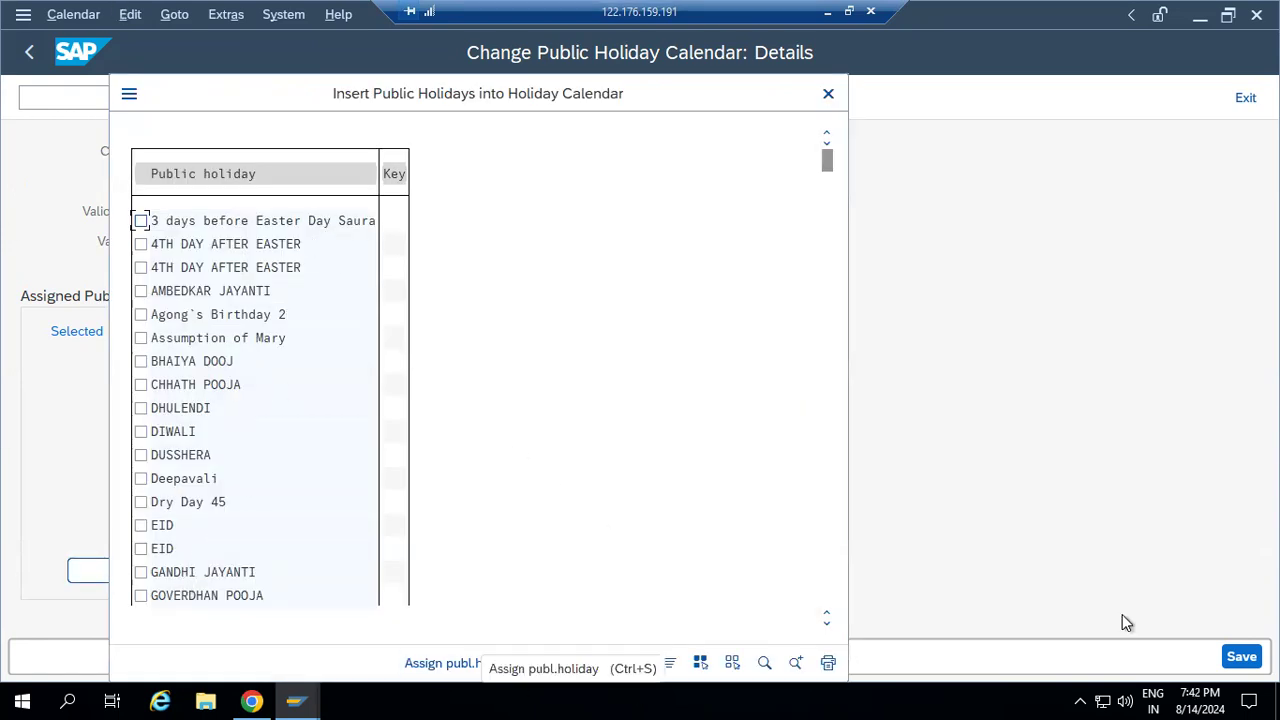
left_click(757, 669)
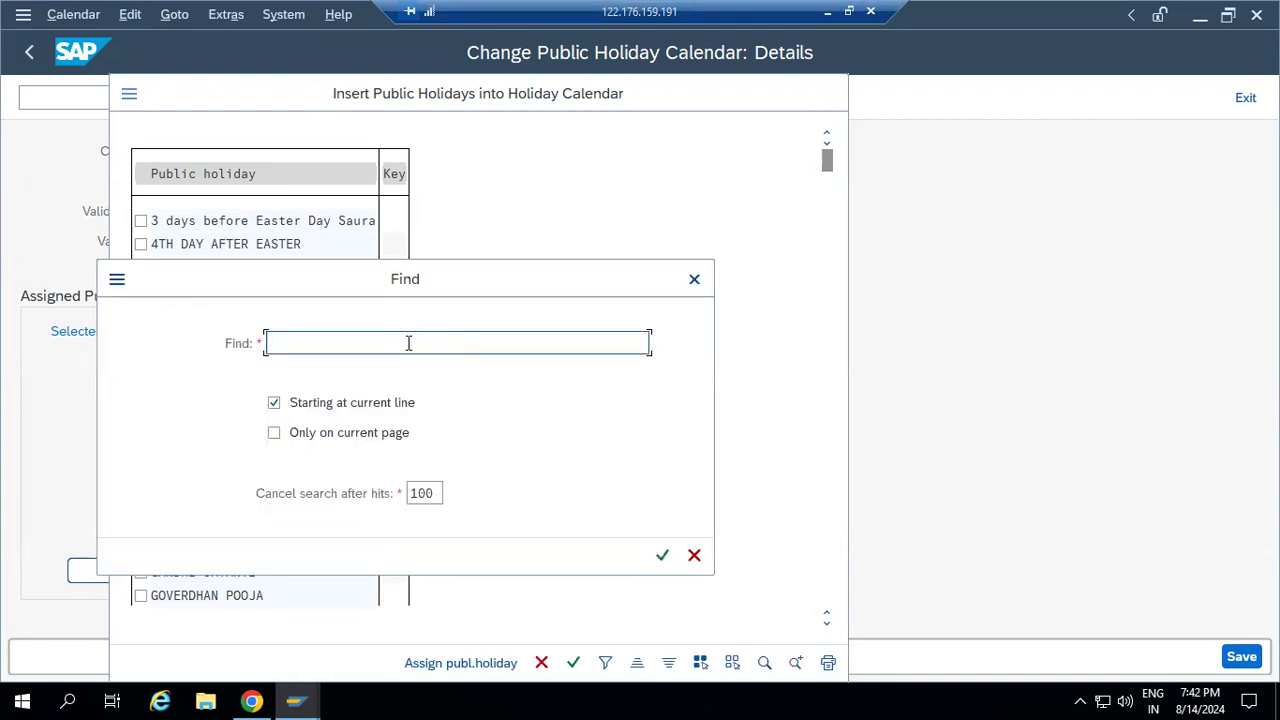
type("999")
left_click(662, 556)
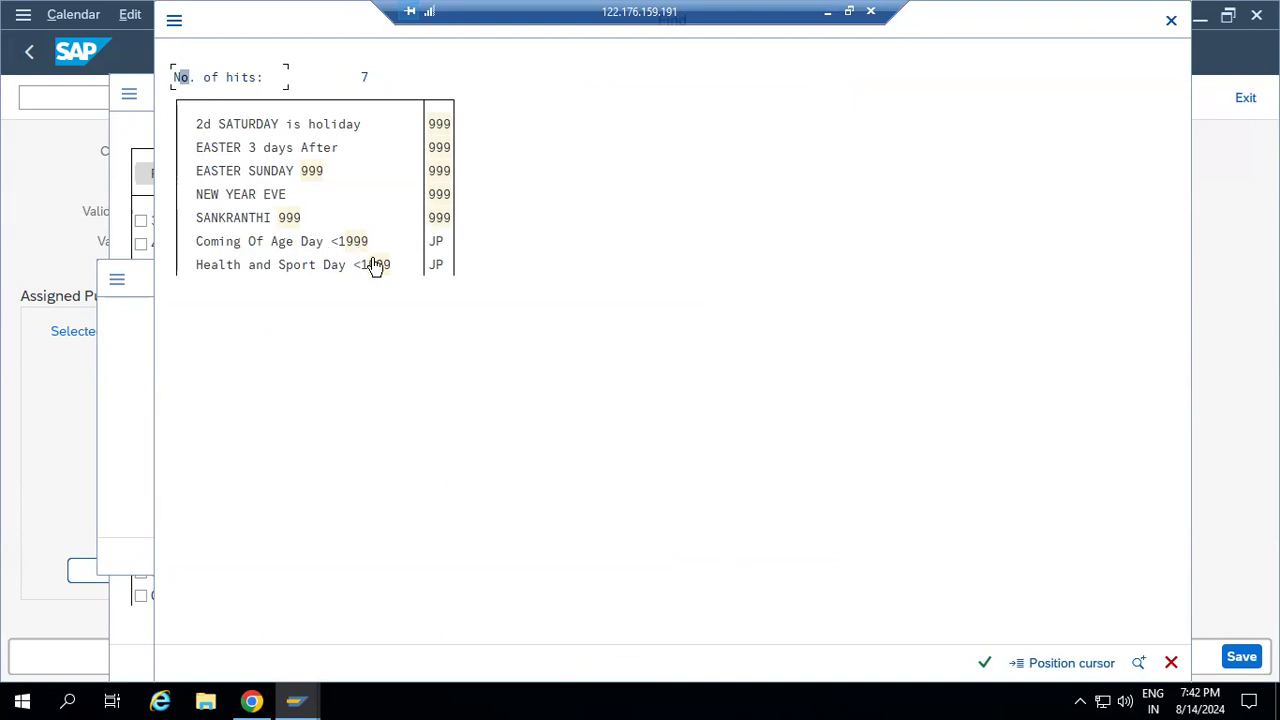
left_click(343, 126)
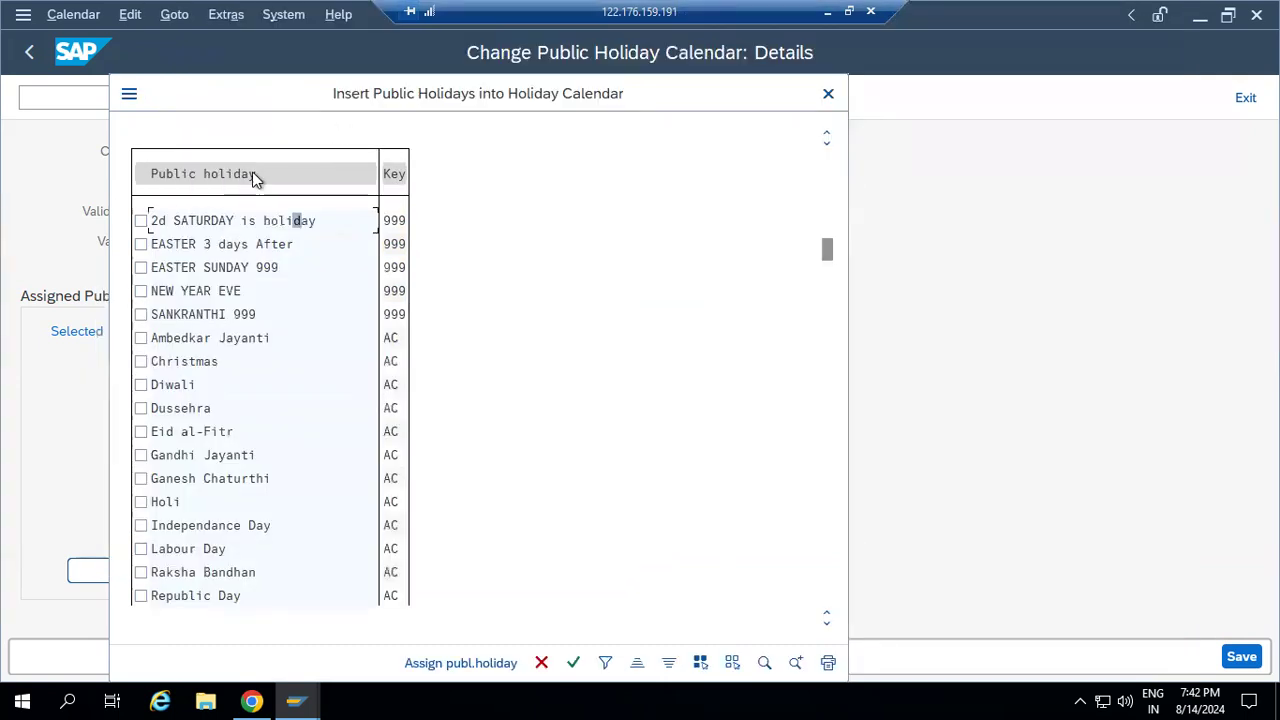
Assign 2d SATURDAY is holiday, EASTER 3 days After, EASTER SUNDAY 999, NEW YEAR EVE and SANKRANTHI 999 to the calendar.
left_click(141, 222)
left_click(141, 246)
left_click(141, 268)
left_click(141, 291)
left_click(141, 315)
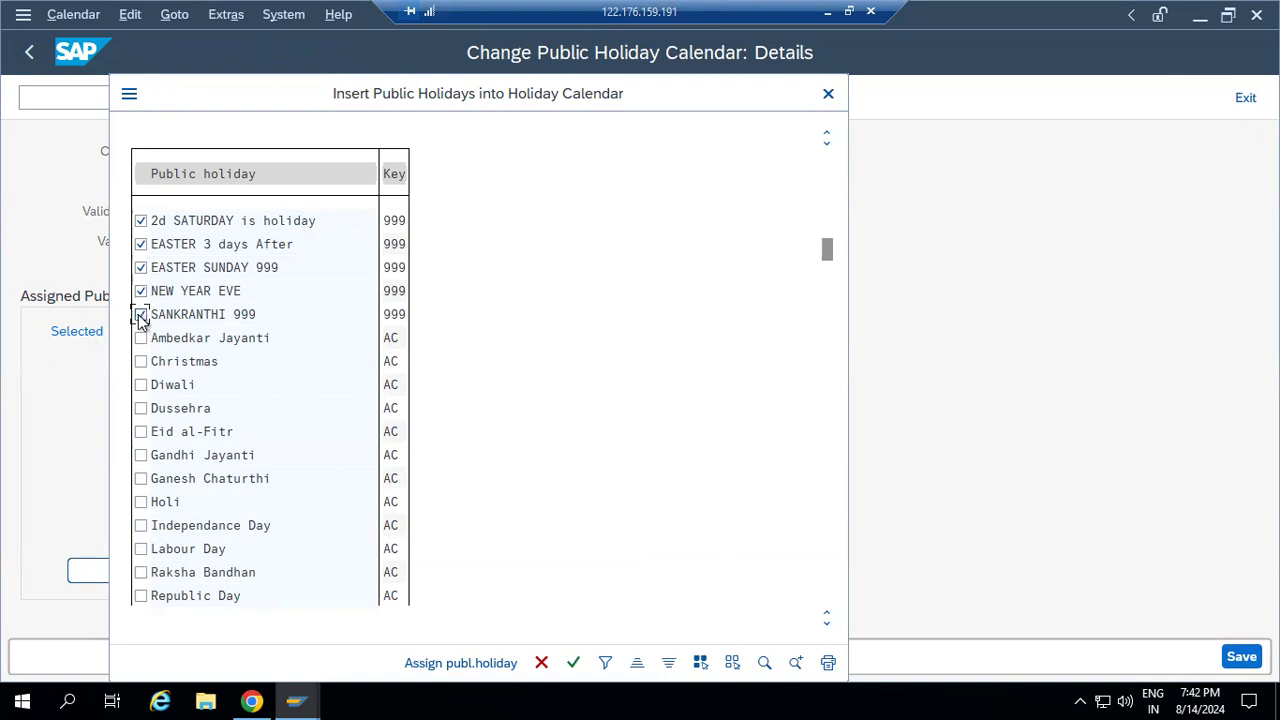
left_click(460, 663)
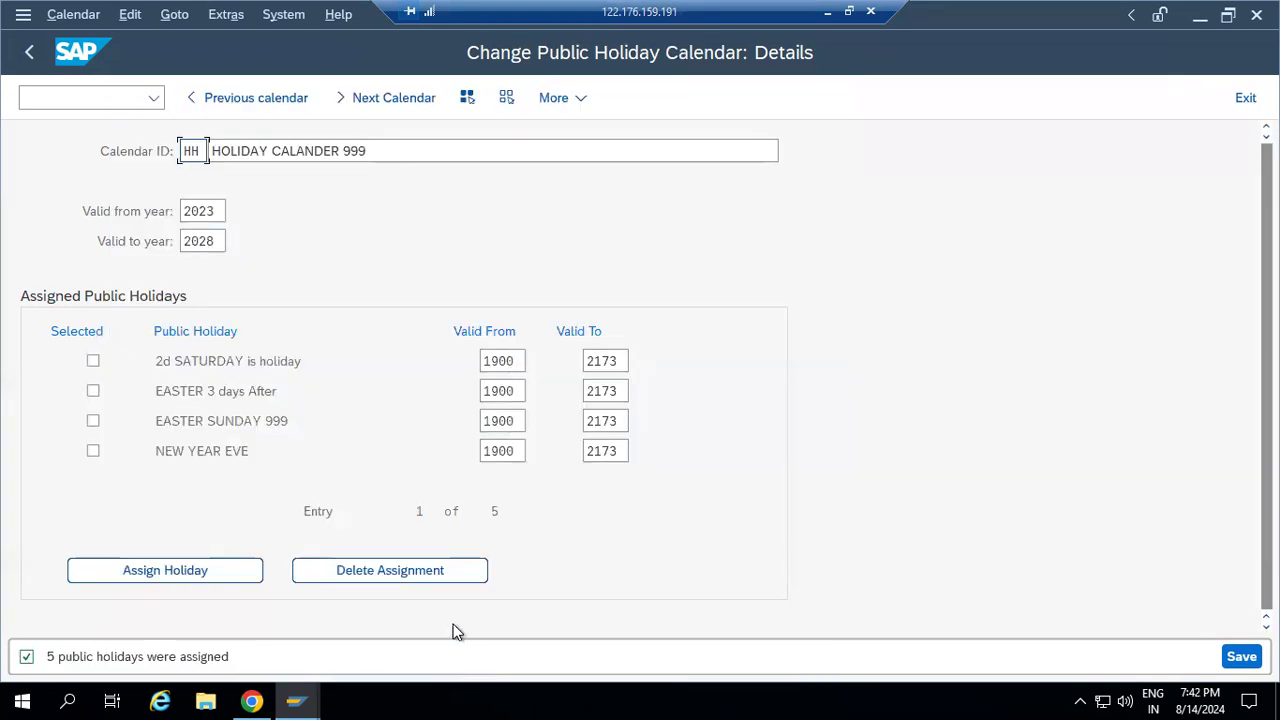
left_click(92, 362)
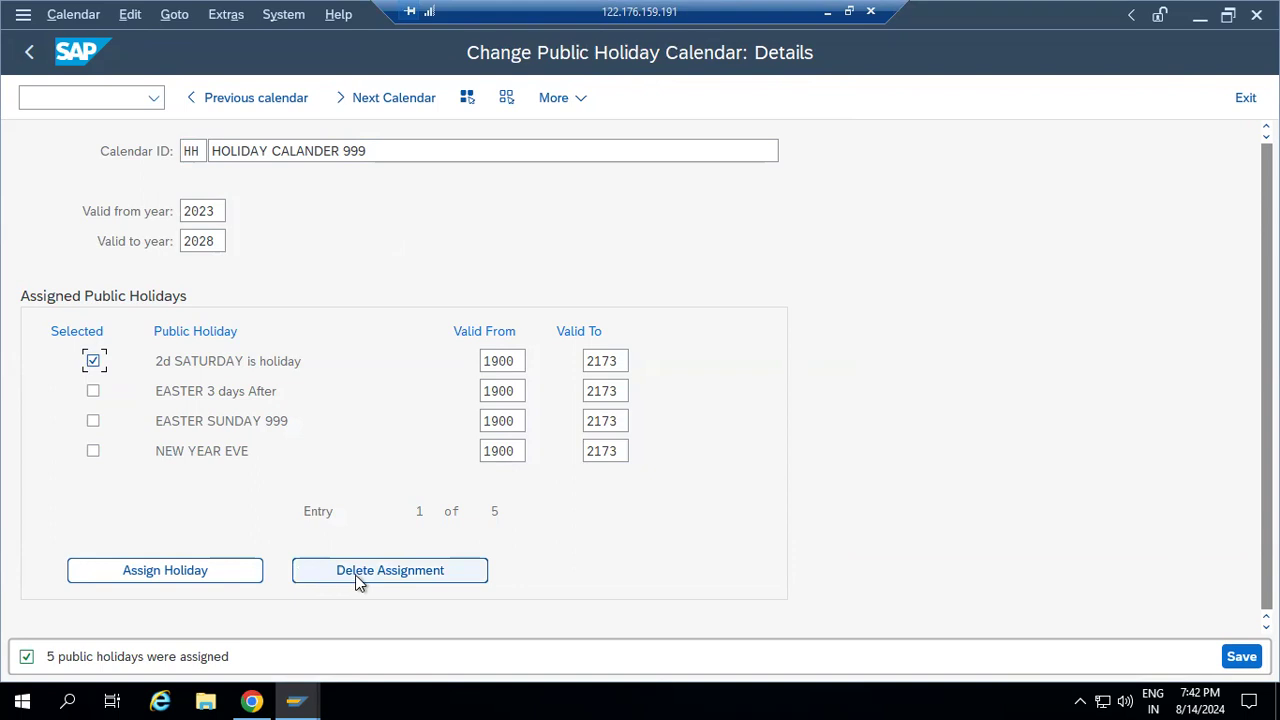
left_click(93, 362)
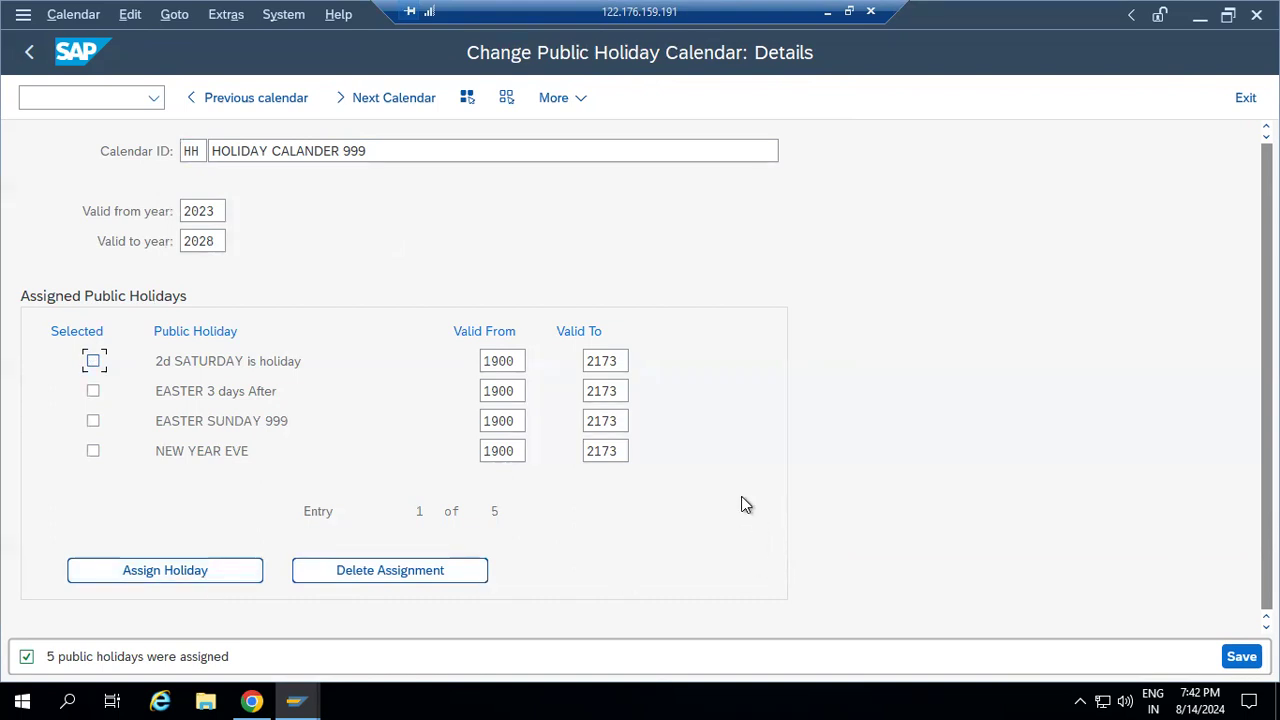
left_click(518, 361)
left_click(620, 361)
left_click_drag(620, 361, 587, 362)
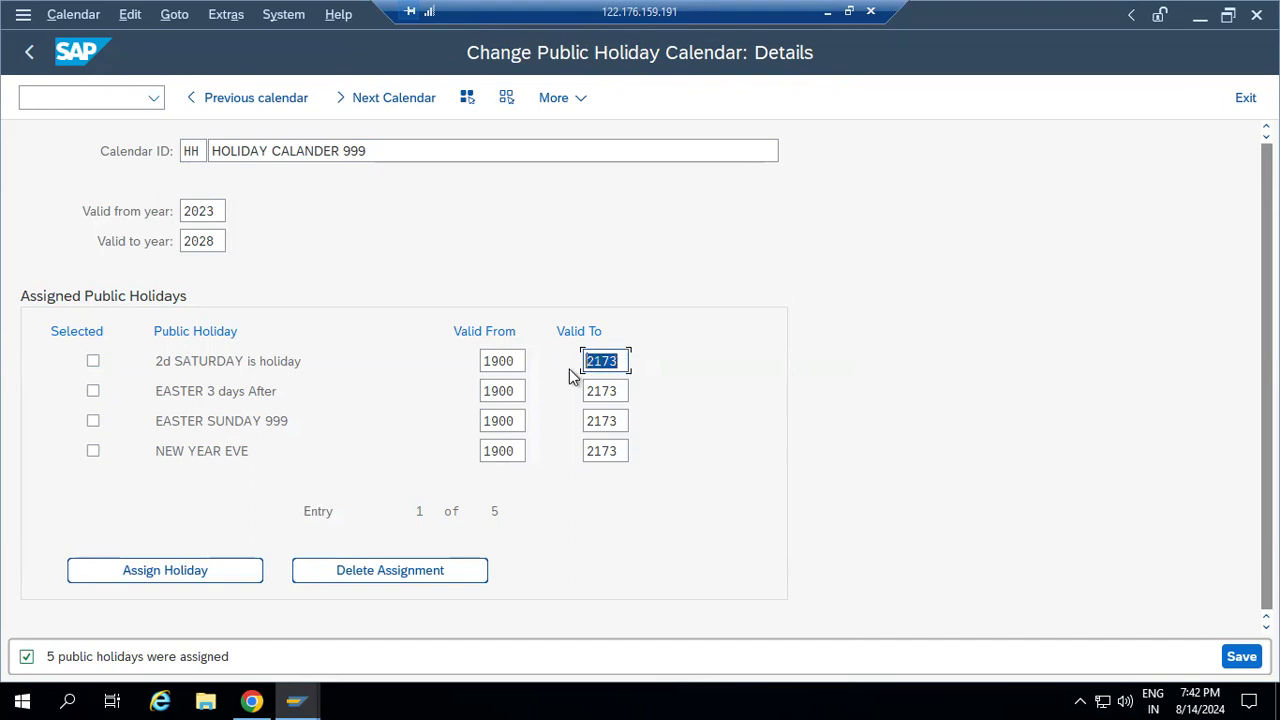
left_click(618, 362)
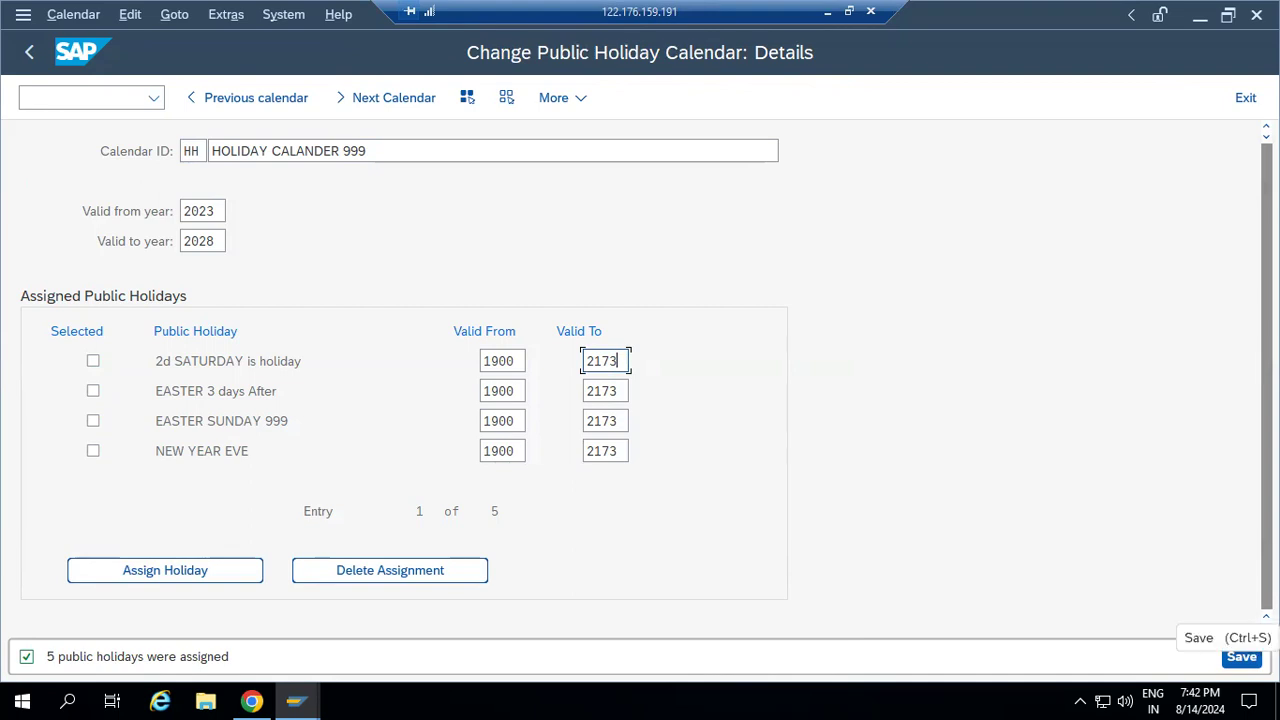
Try saving calendar HH, cancel the save, and set its validity from year 2024 to year 2025.
left_click(1241, 656)
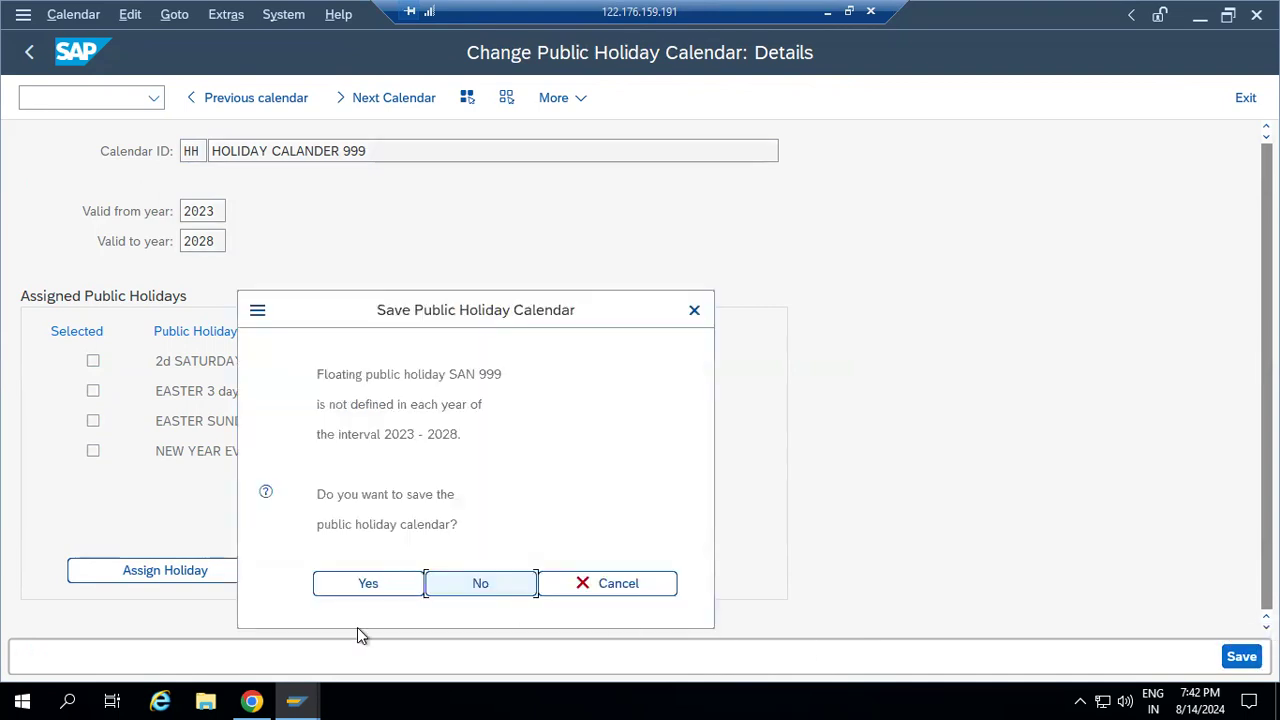
left_click(694, 310)
left_click(221, 210)
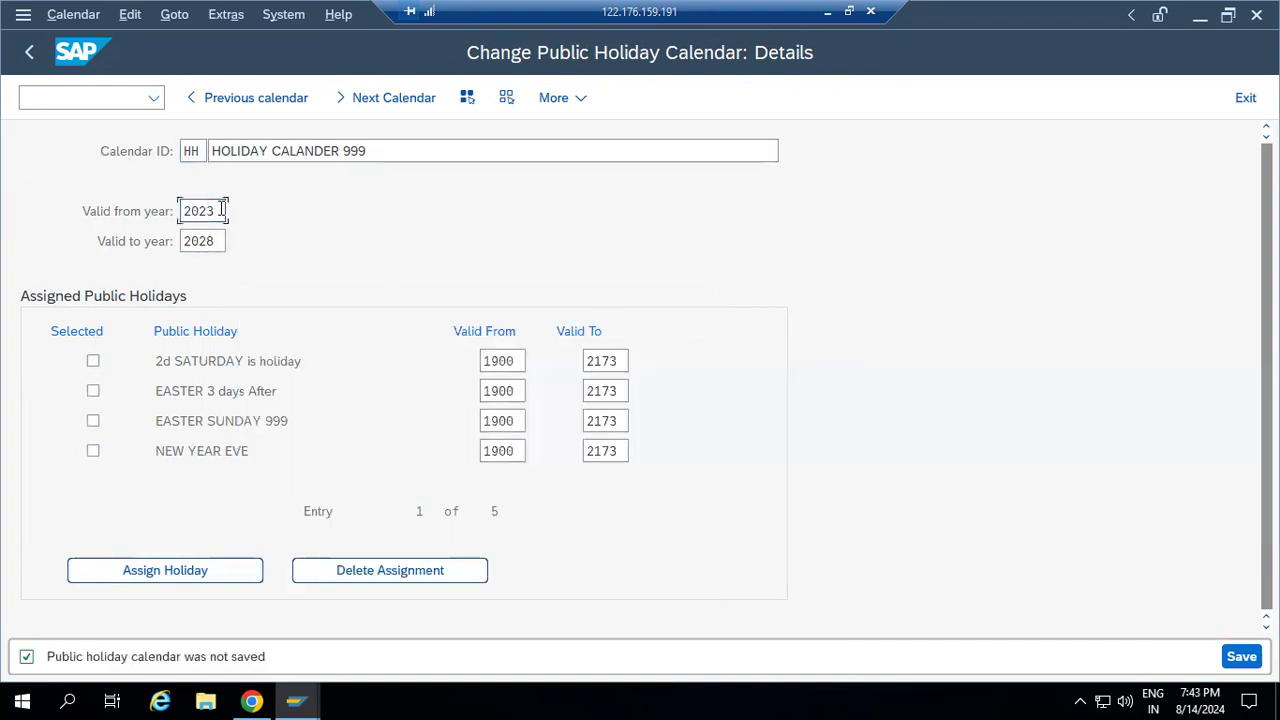
key("BackSpace")
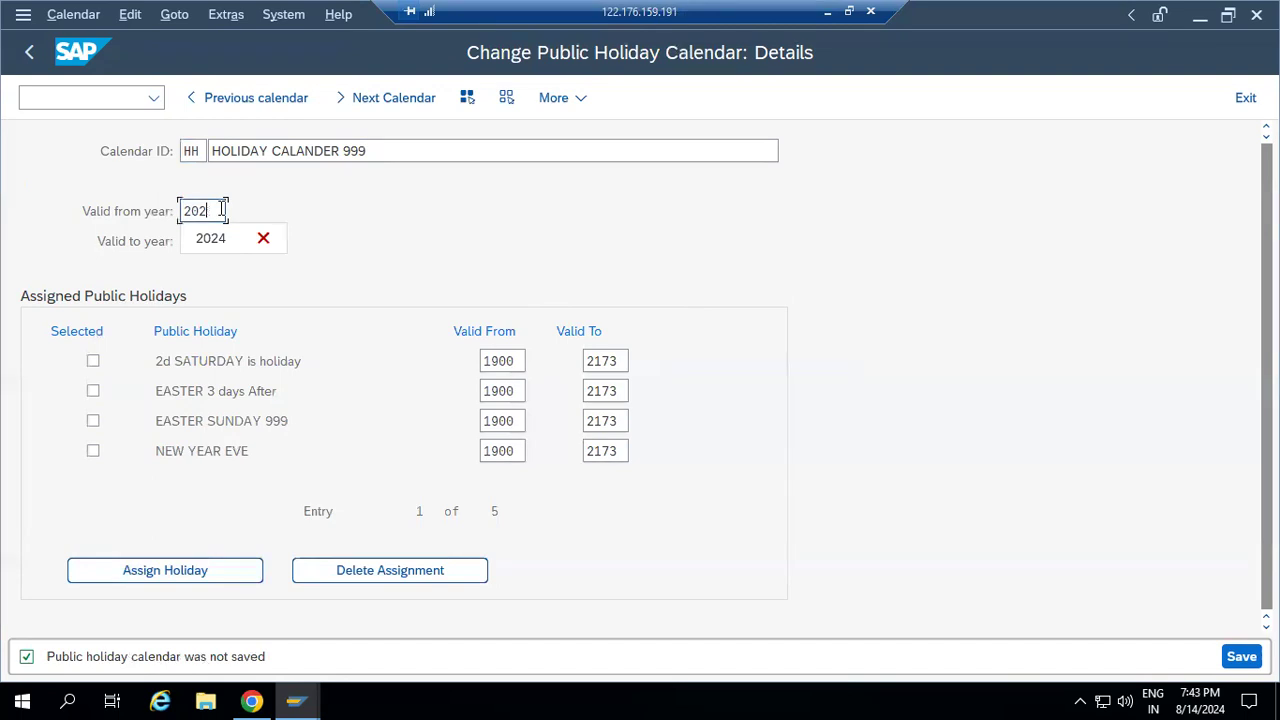
type("4")
left_click(216, 240)
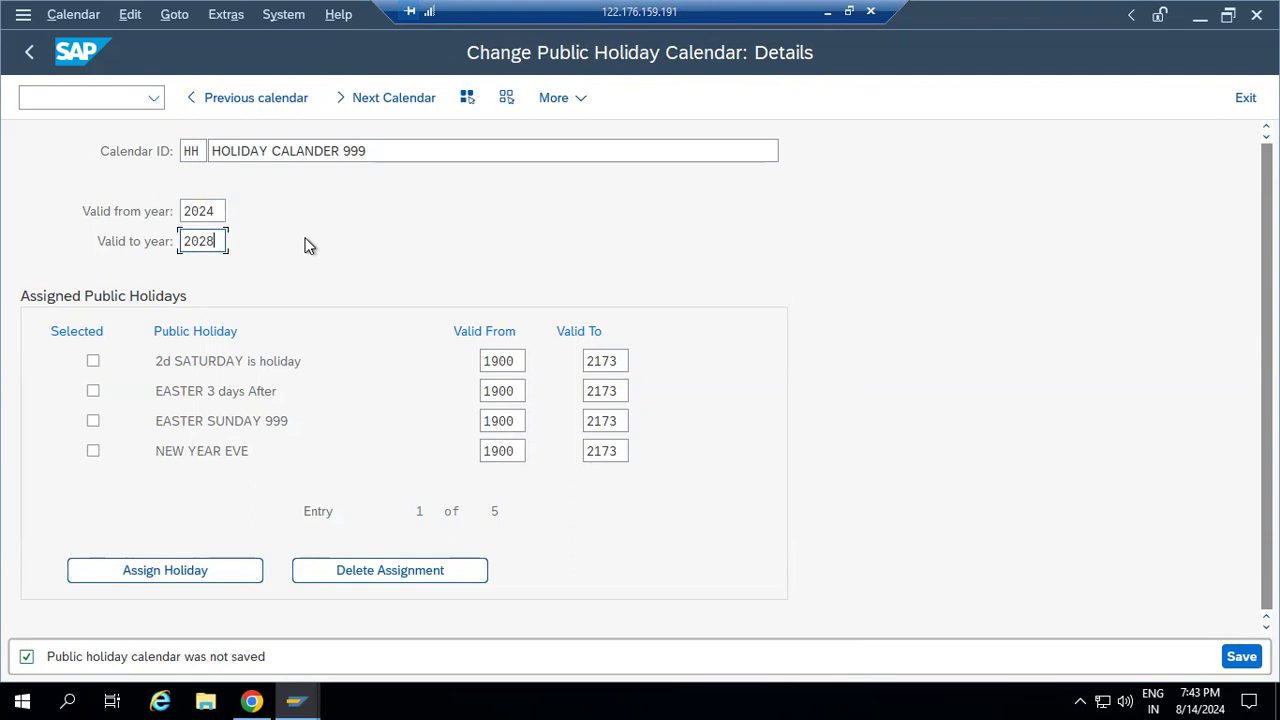
key("BackSpace")
type("5")
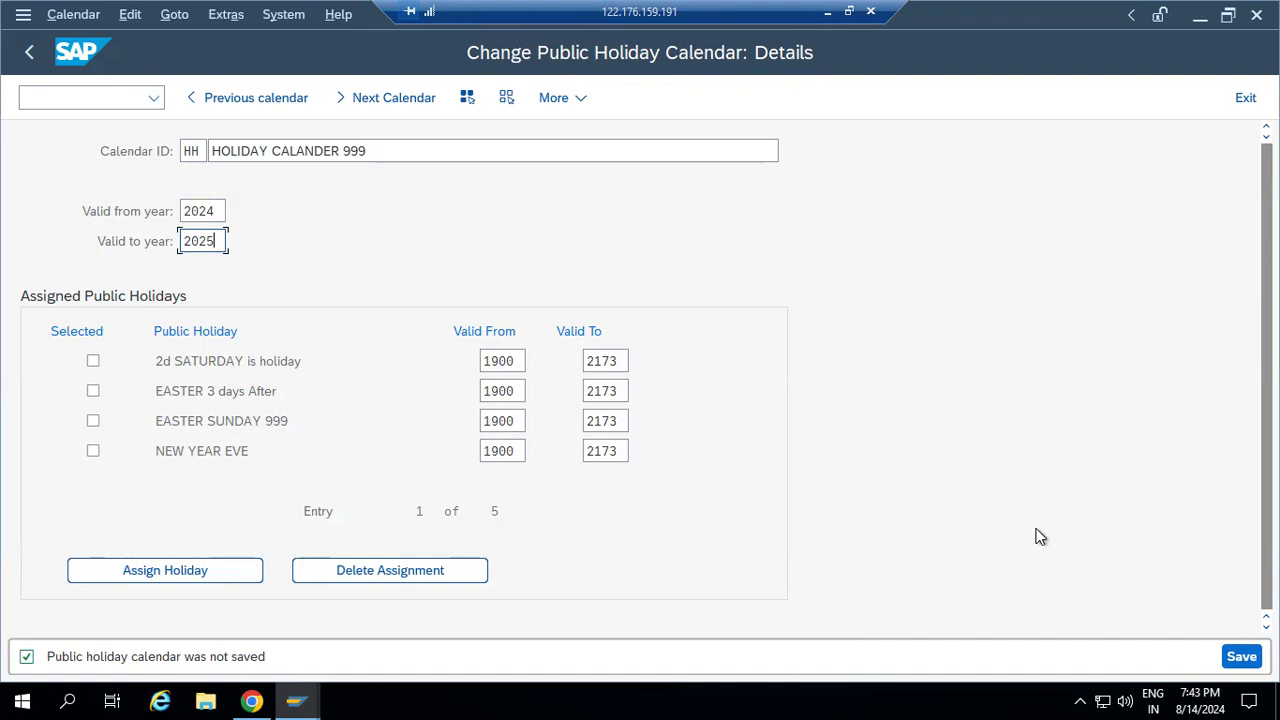
Save holiday calendar HH despite the incompletely defined floating holiday and acknowledge the transport information.
left_click(1241, 660)
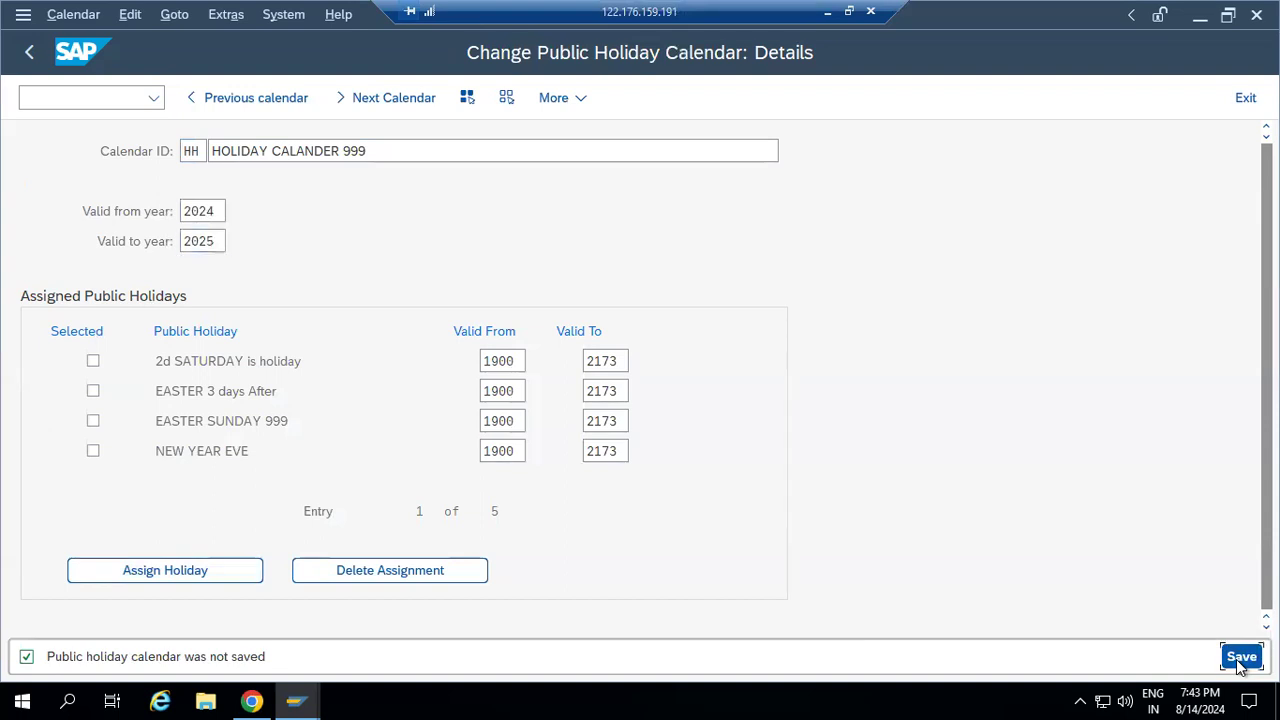
left_click(351, 592)
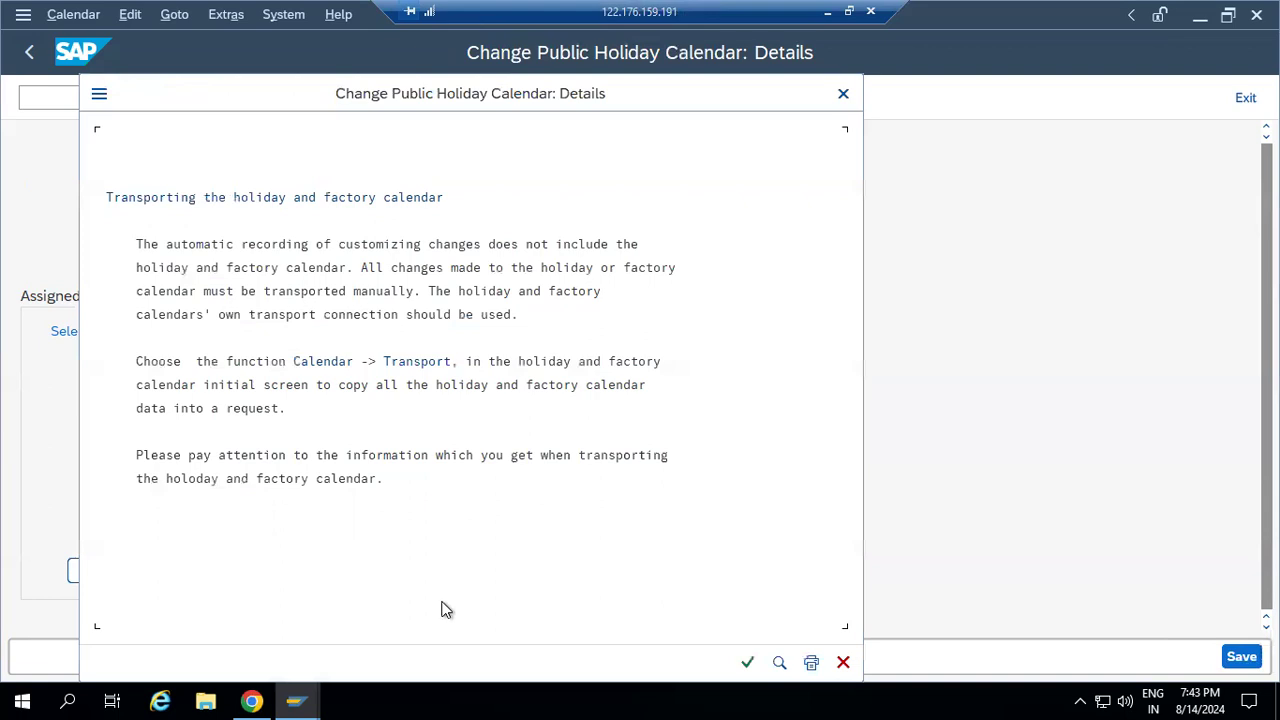
left_click(740, 664)
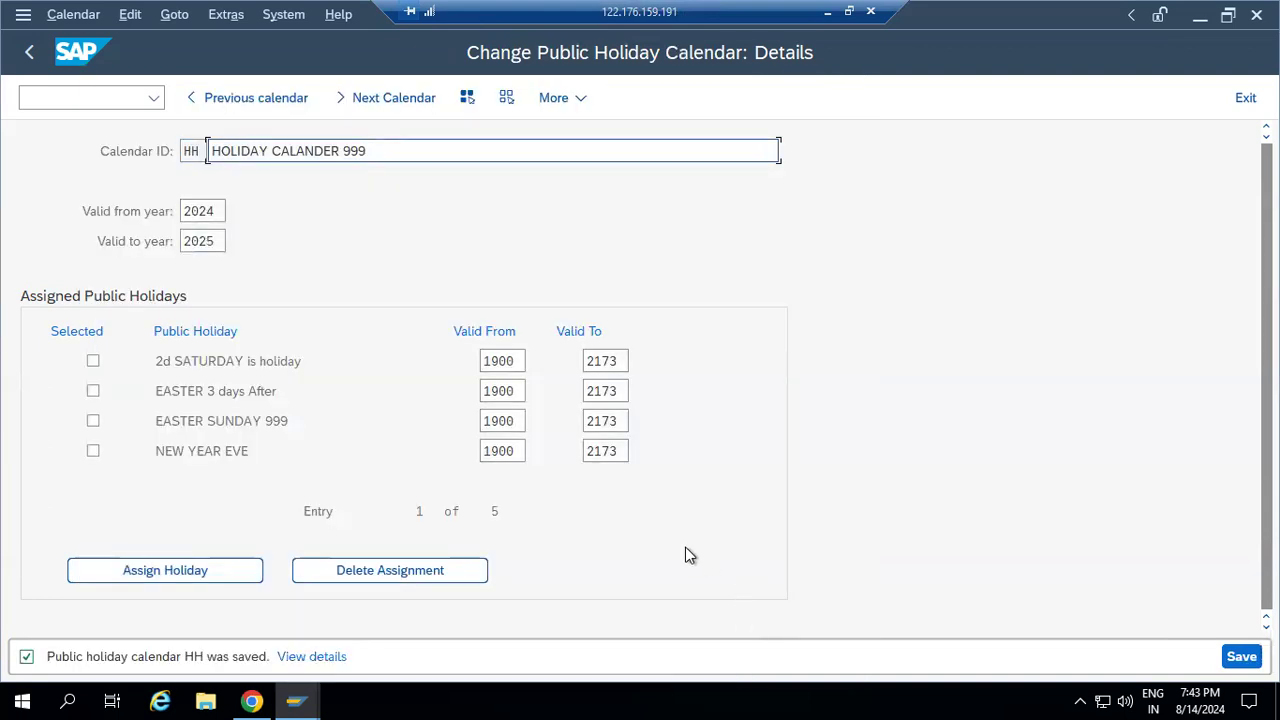
Return to the calendar main menu and open the factory calendars for changing.
left_click(27, 54)
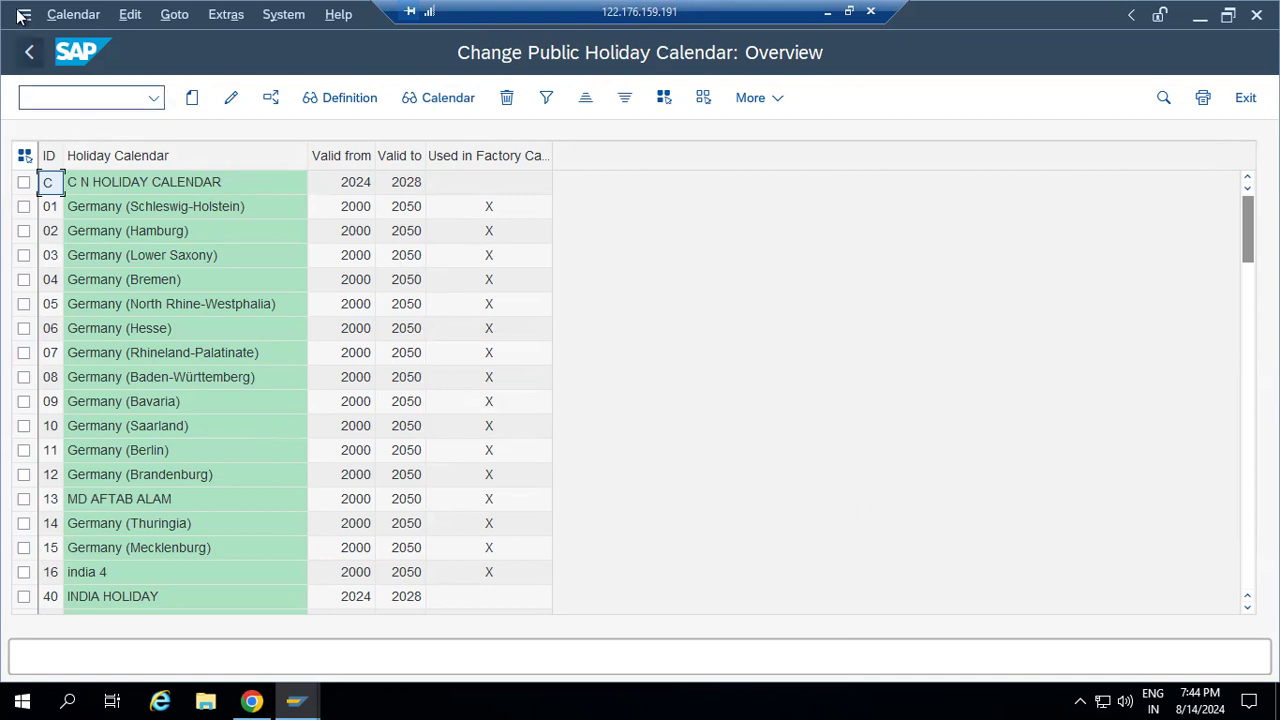
left_click(29, 55)
left_click(40, 362)
left_click(250, 422)
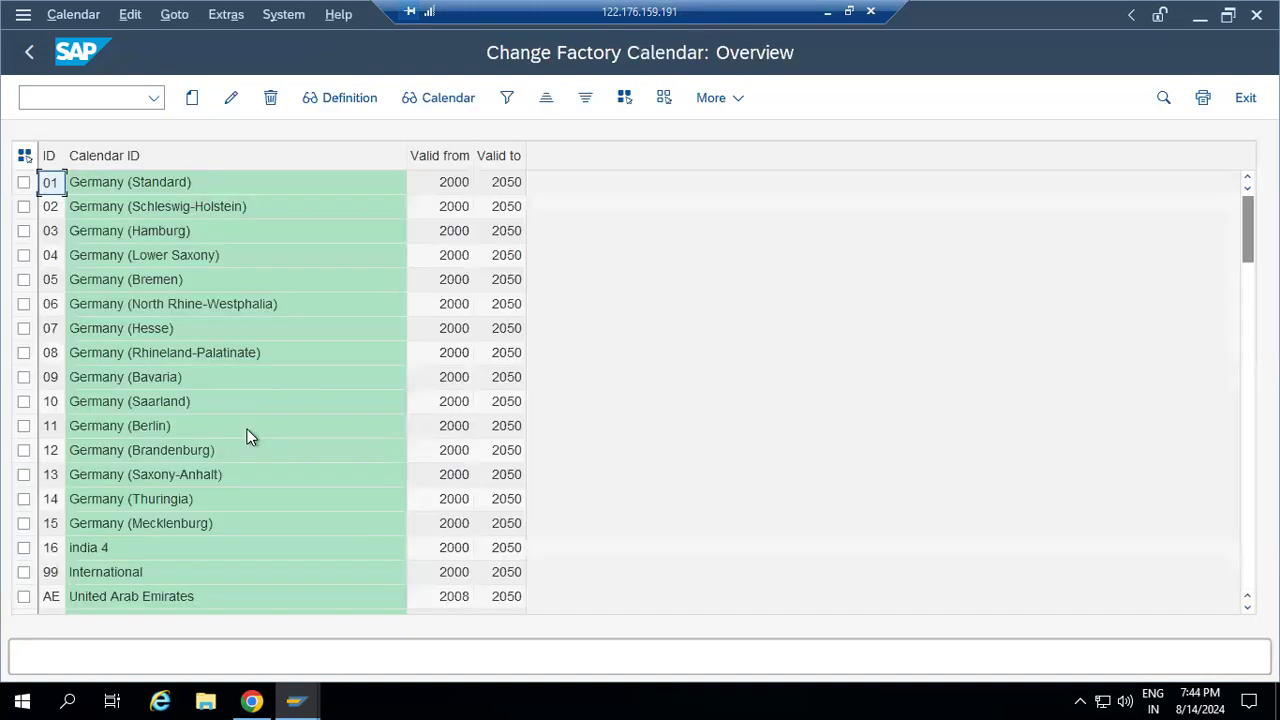
Look through the factory calendar overview, examining the IDs and descriptions around the letter H.
scroll(93, 547, "down", 2)
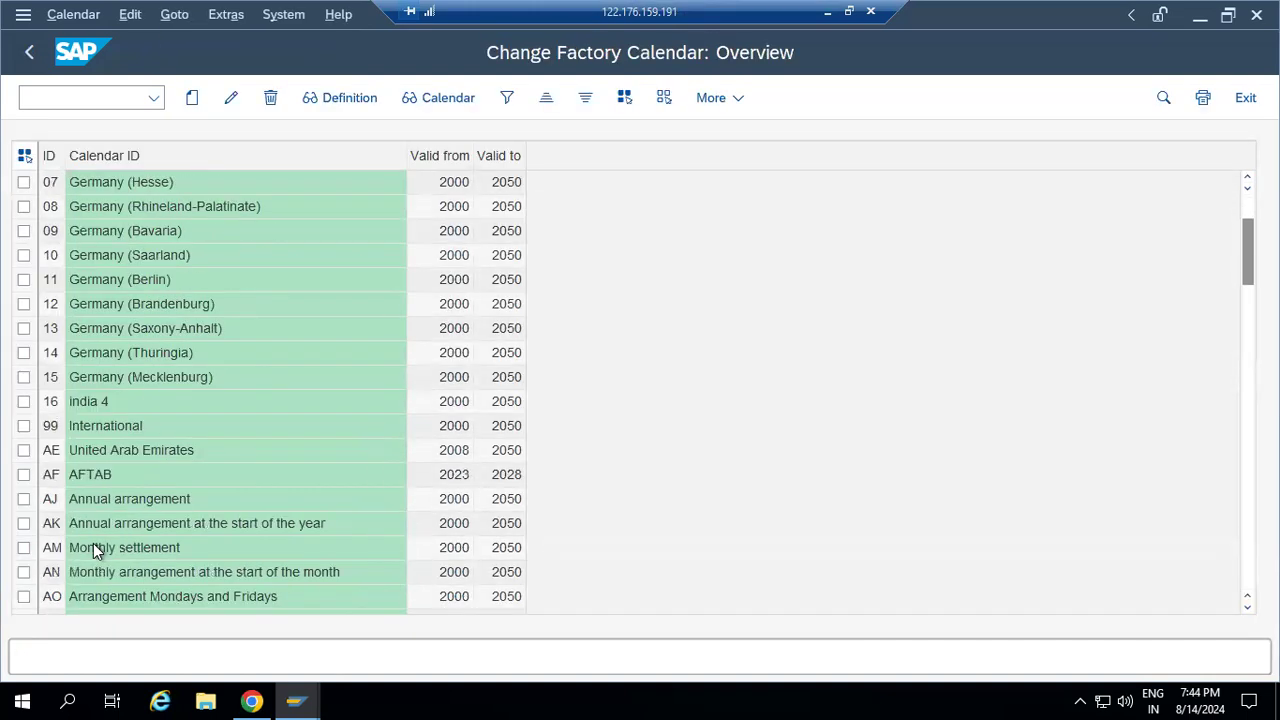
scroll(93, 547, "down", 1)
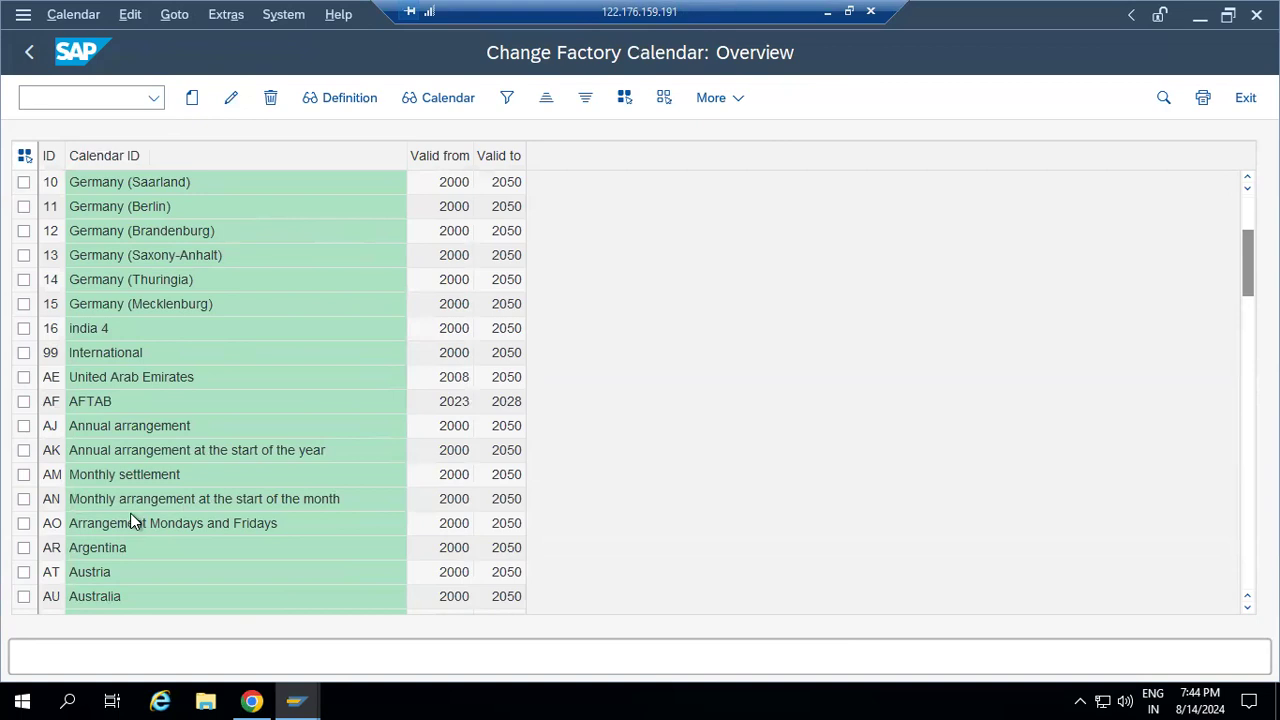
scroll(133, 522, "down", 1)
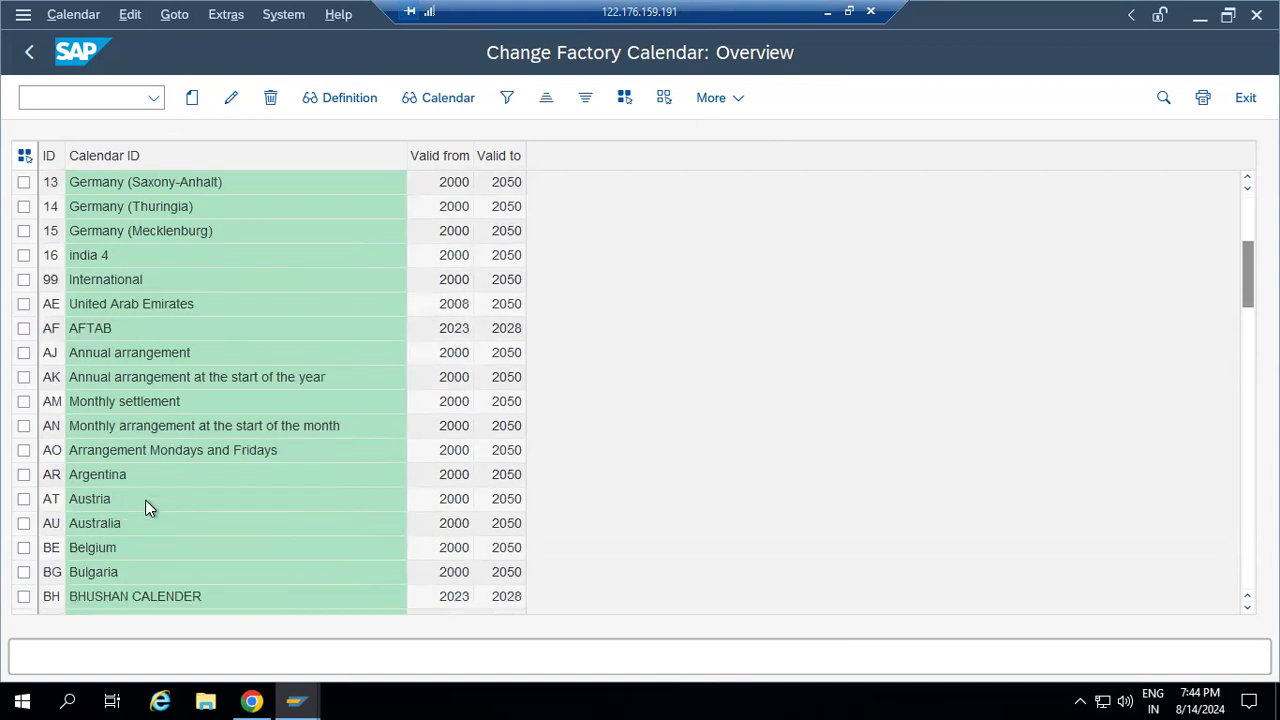
left_click(507, 98)
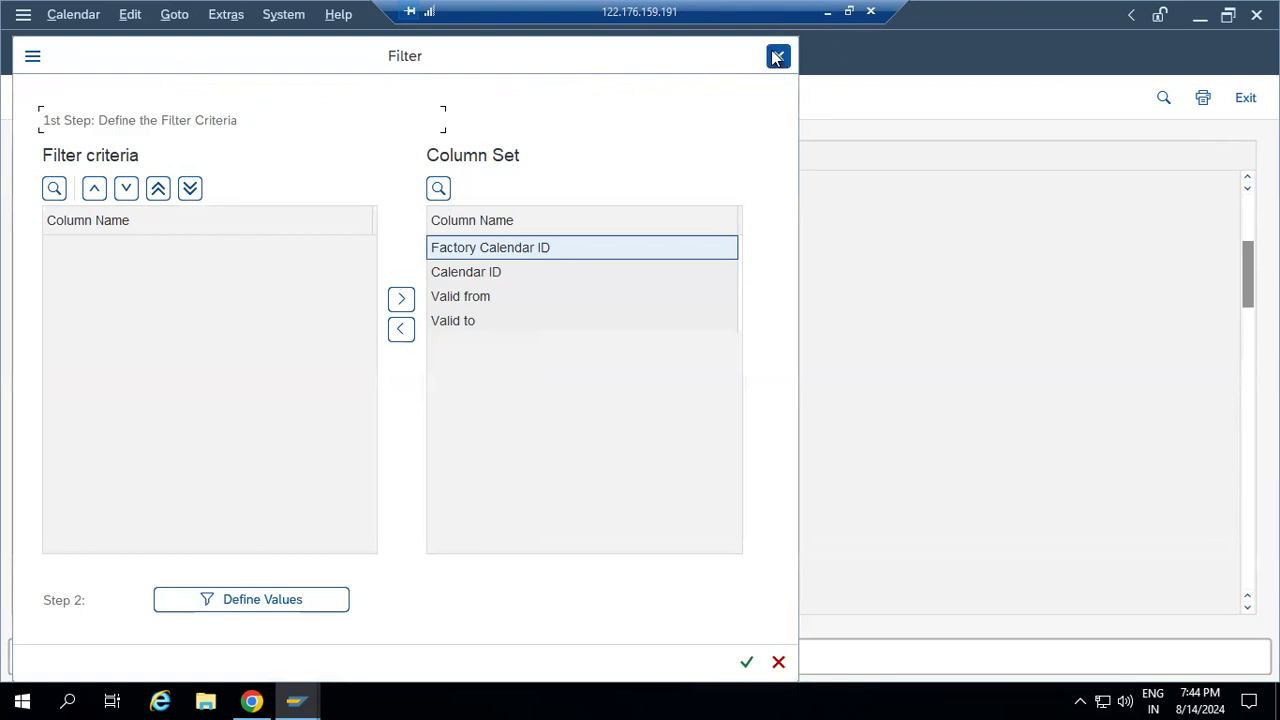
left_click(778, 56)
scroll(204, 450, "down", 4)
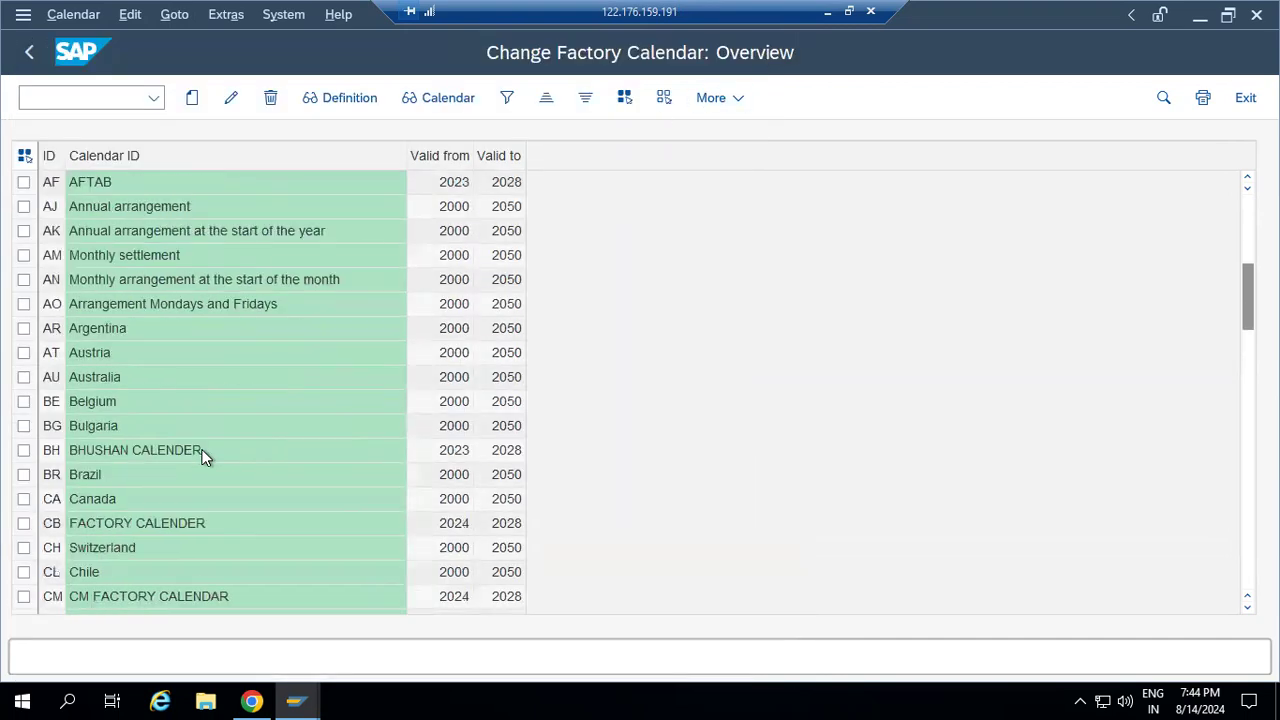
scroll(204, 472, "down", 6)
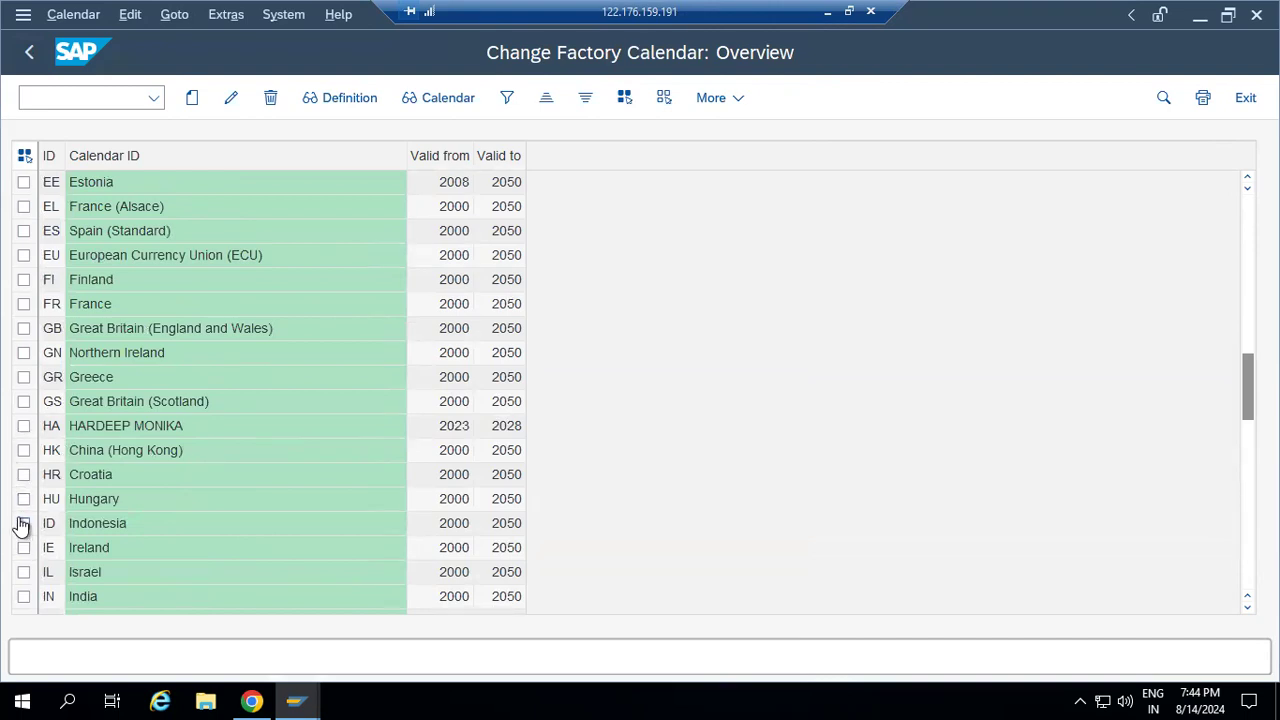
scroll(21, 526, "down", 1)
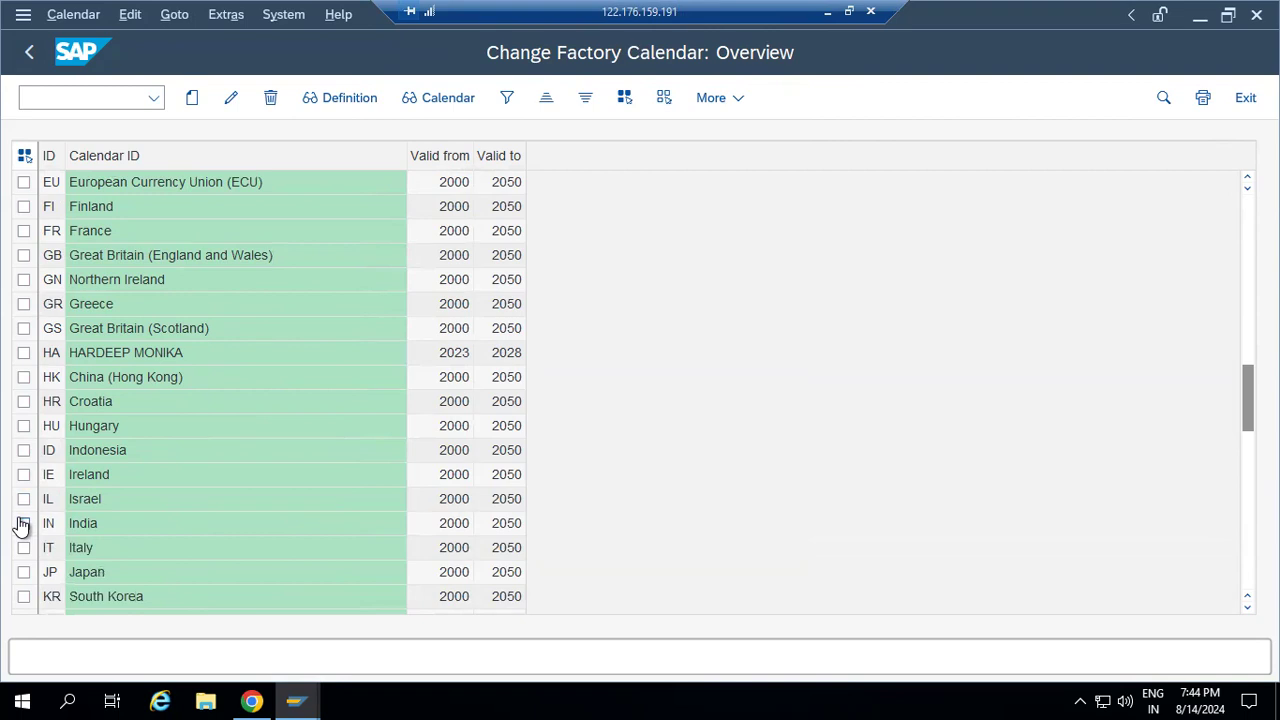
scroll(21, 526, "down", 1)
scroll(21, 526, "down", 1)
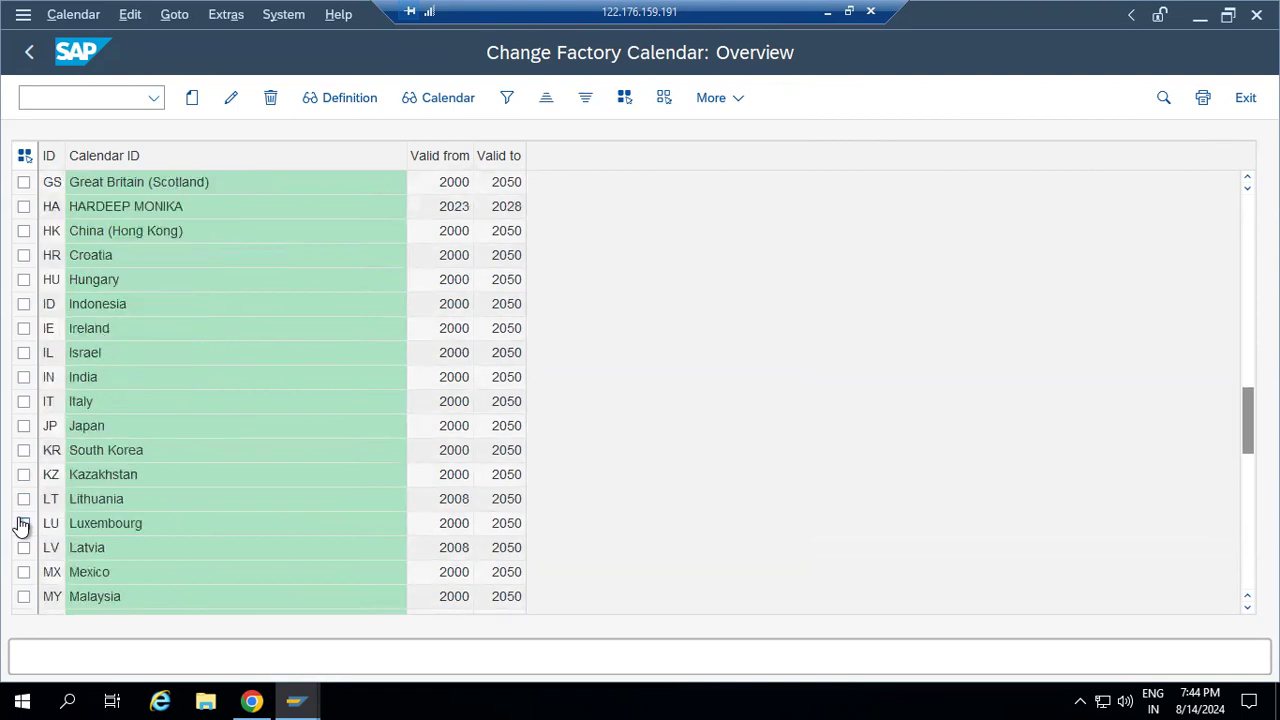
scroll(21, 526, "down", 1)
scroll(21, 526, "up", 4)
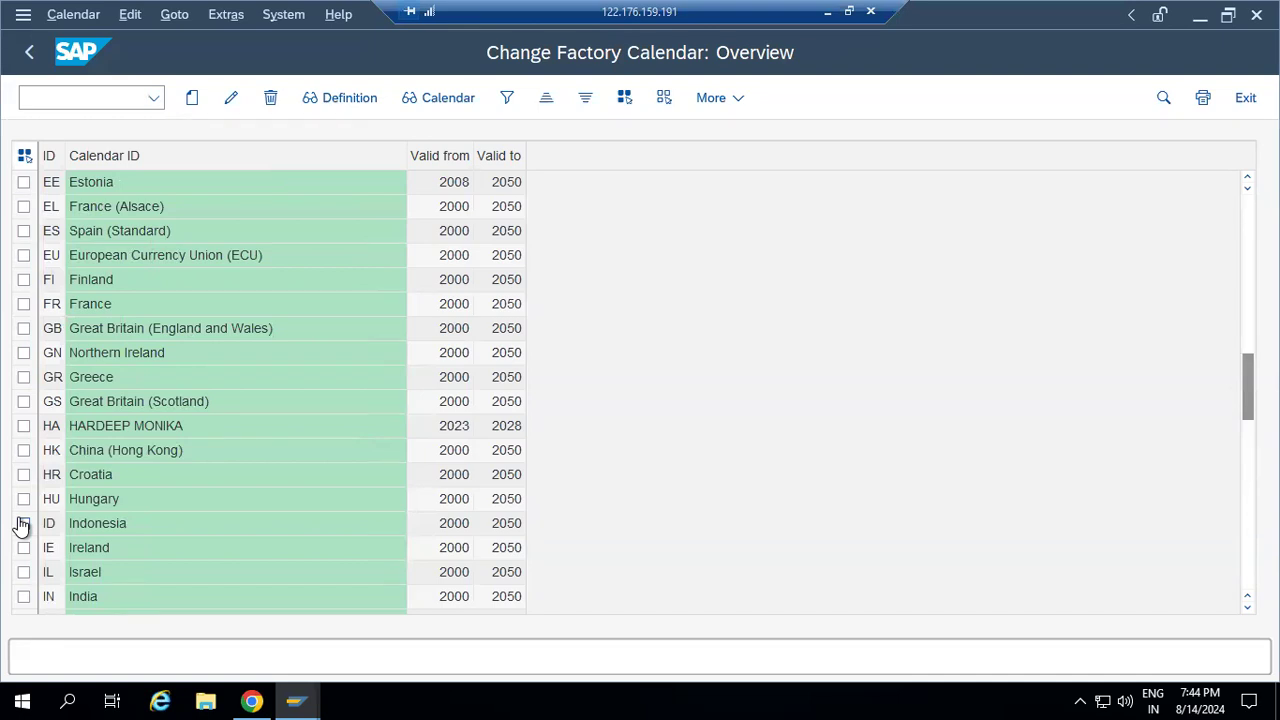
Return to the calendar main menu, display the holiday calendars and open the calendar view of the C entry.
left_click(29, 52)
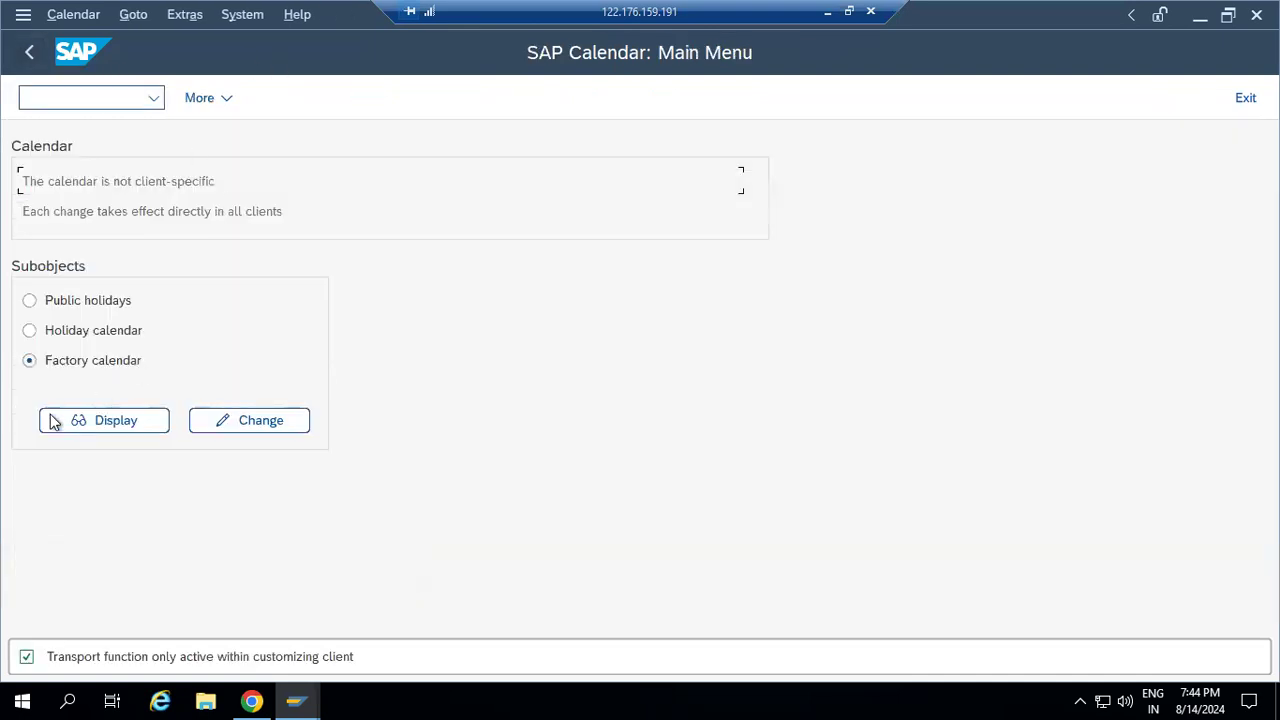
left_click(29, 330)
left_click(132, 420)
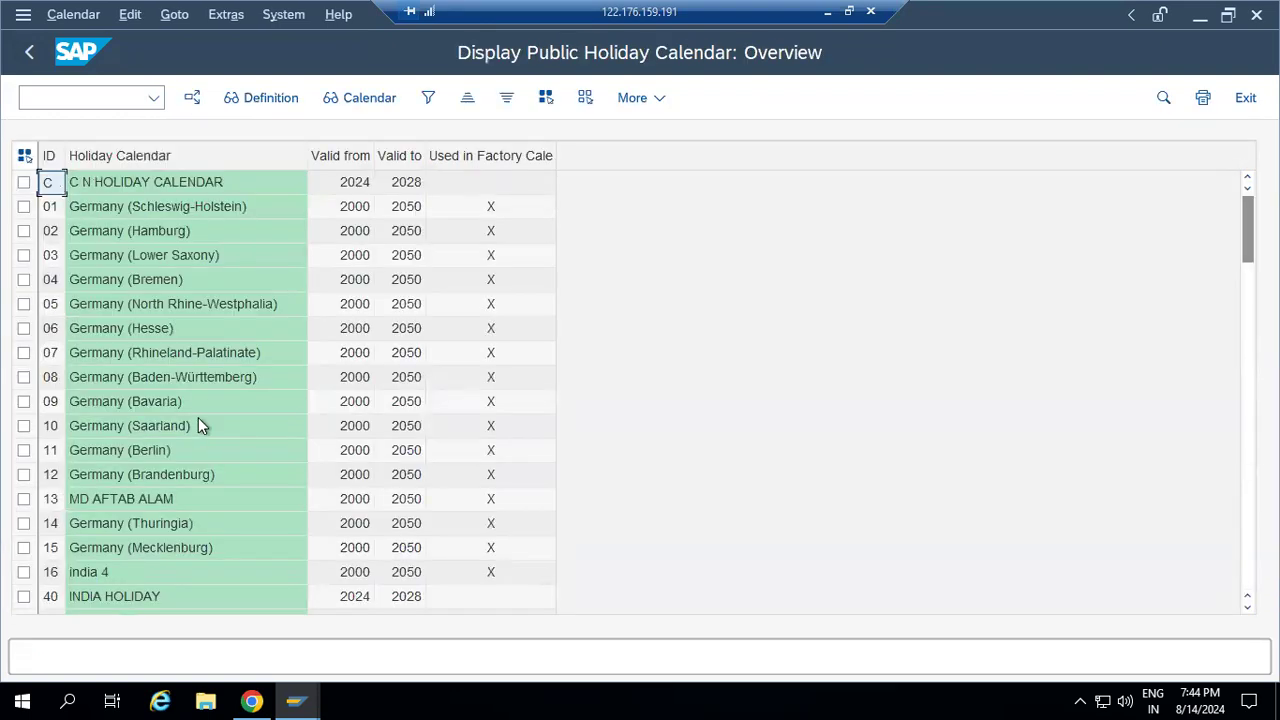
left_click(360, 102)
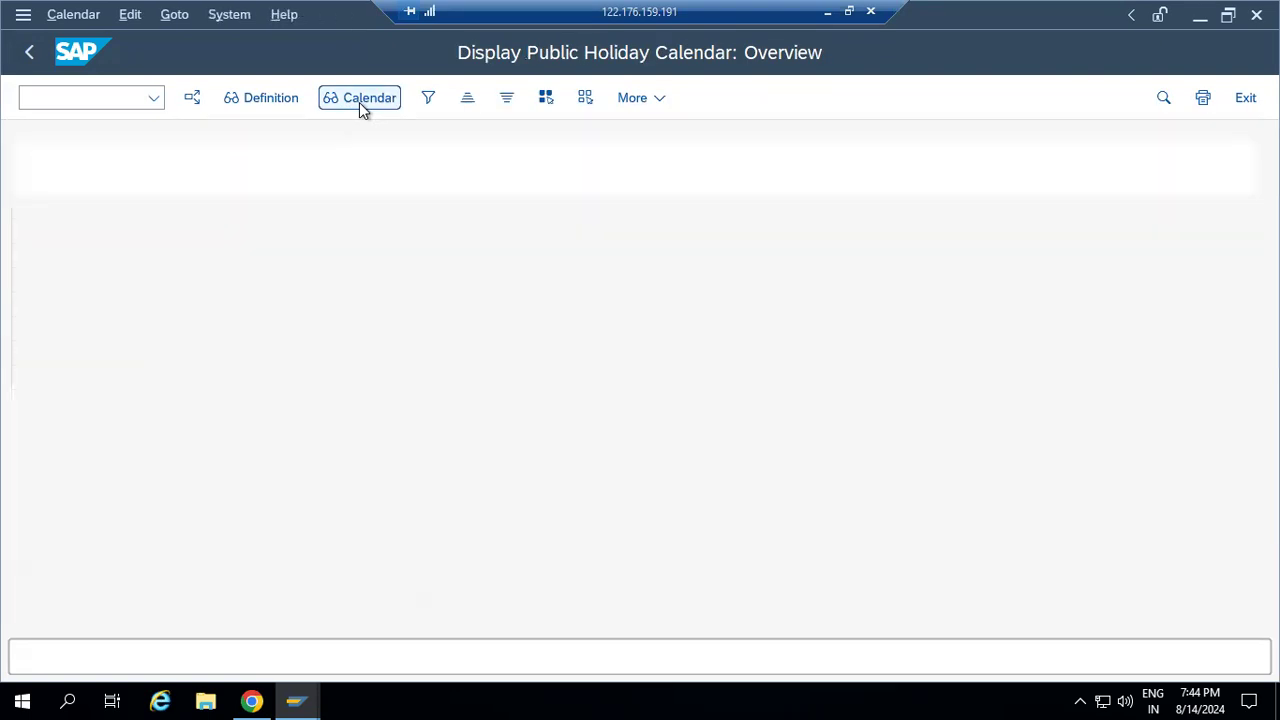